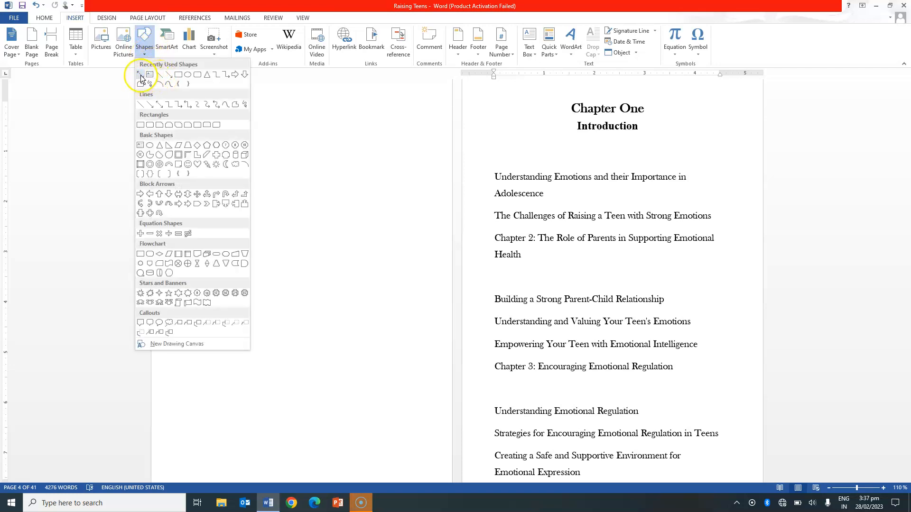
Step: Draw a black double-headed arrow line about 4.19" wide beneath the Chapter One "Introduction" heading and align it to the center
{"action": "left_click", "coordinate": [140, 75]}
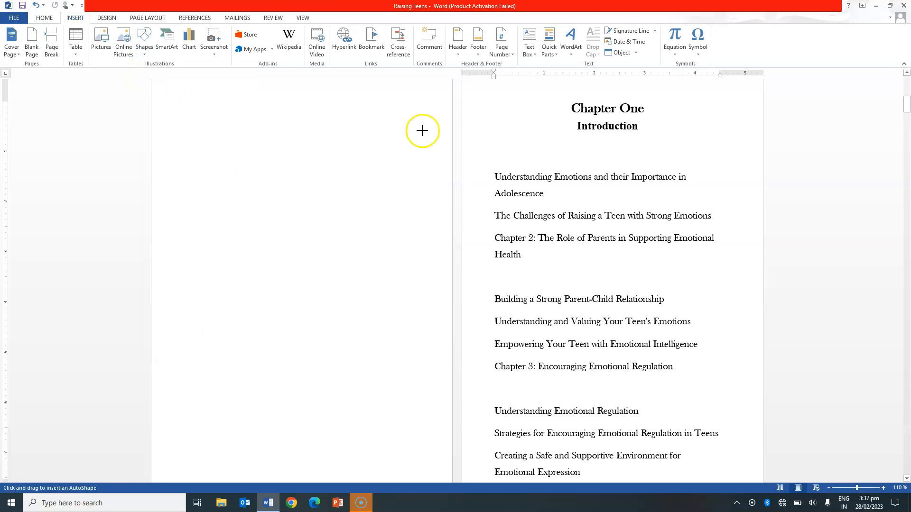
{"action": "left_click_drag", "start_coordinate": [494, 140], "coordinate": [706, 141]}
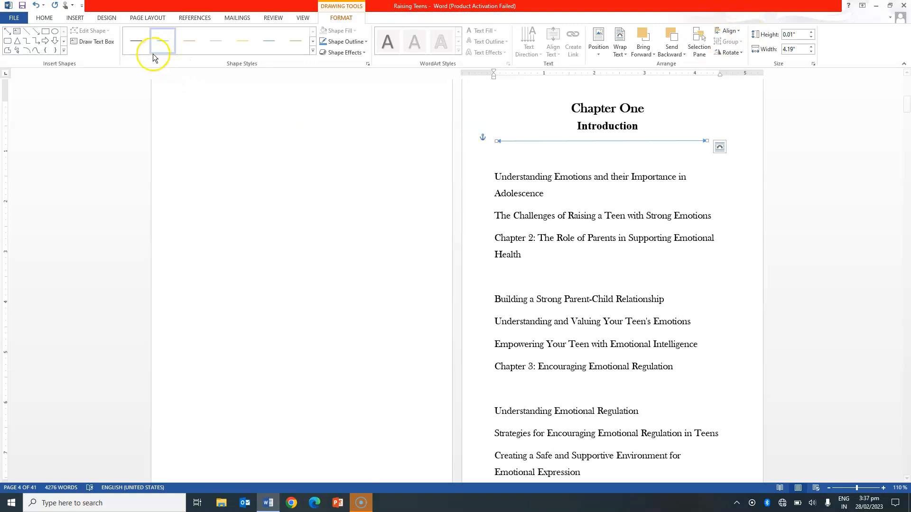
{"action": "left_click", "coordinate": [138, 45]}
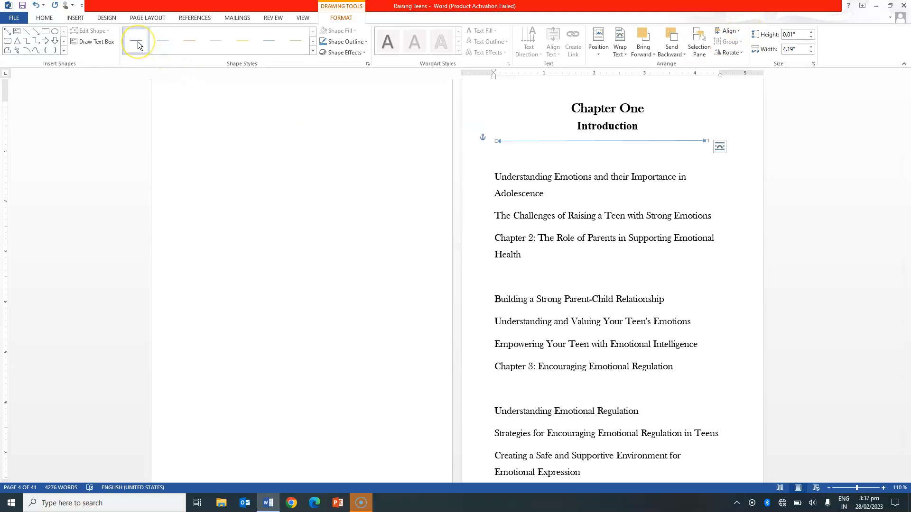
{"action": "left_click", "coordinate": [738, 32]}
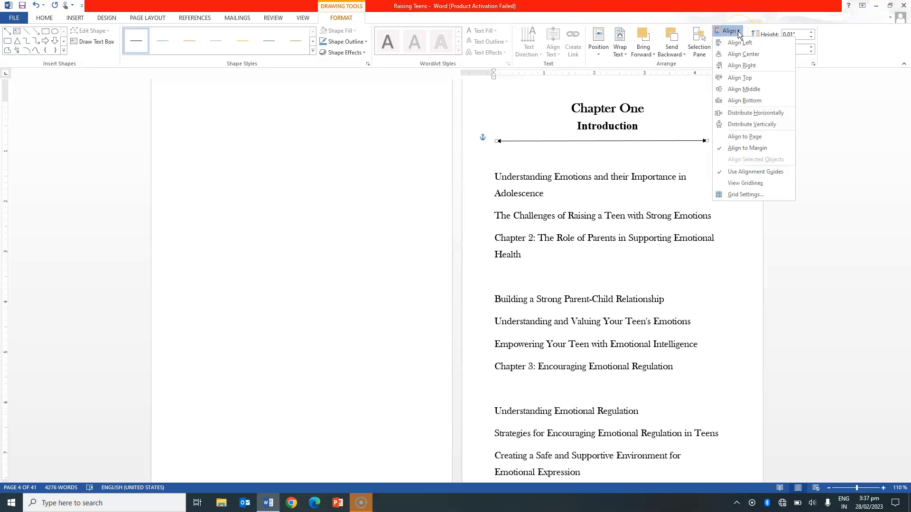
{"action": "left_click", "coordinate": [743, 57]}
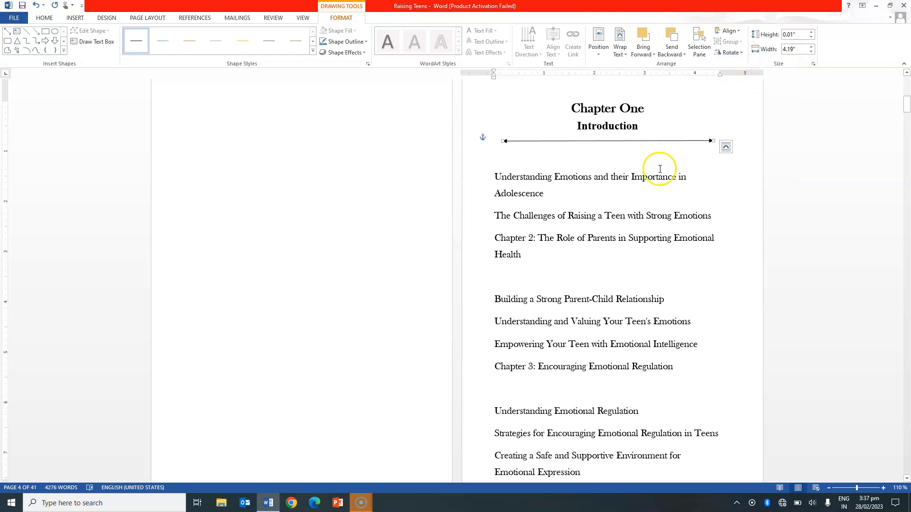
Step: Justify all body text from "Understanding Emotions and their Importance in Adolescence" through the end of the document
{"action": "left_click", "coordinate": [495, 180]}
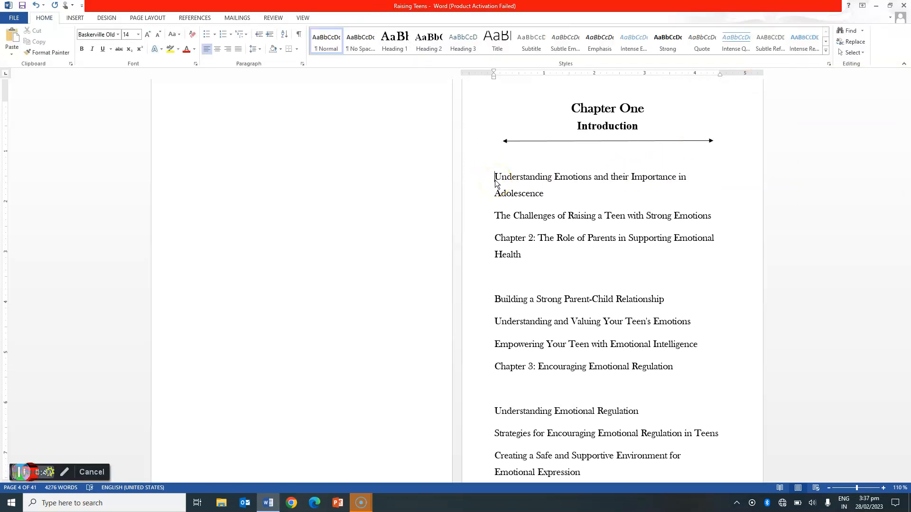
{"action": "left_click_drag", "start_coordinate": [494, 176], "coordinate": [709, 510]}
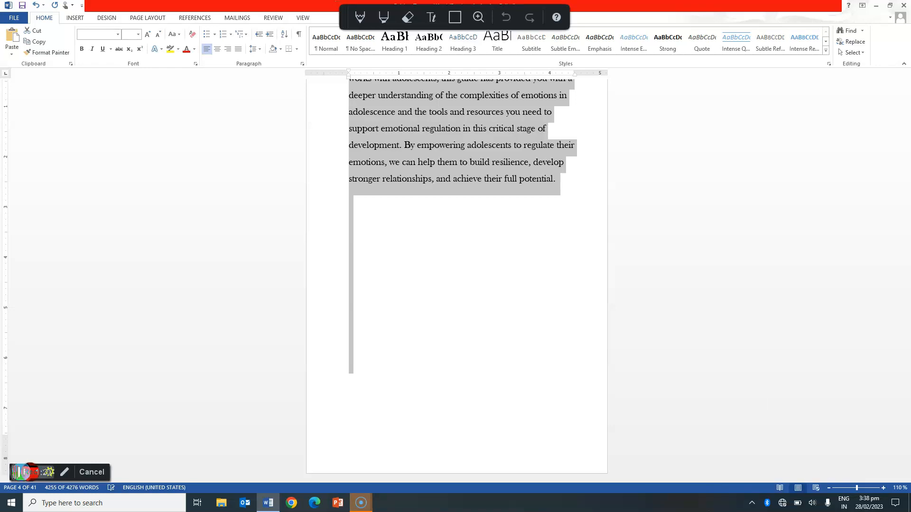
{"action": "scroll", "coordinate": [456, 190], "scroll_direction": "down", "scroll_amount": 2}
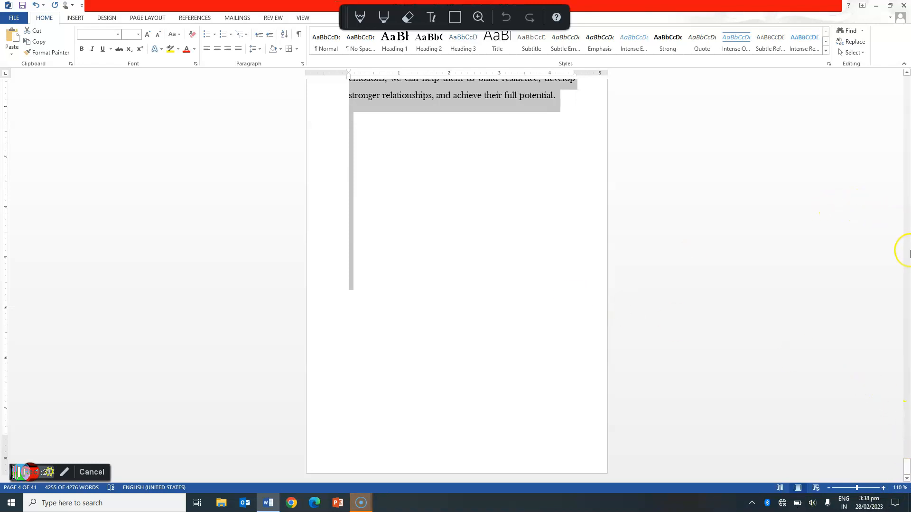
{"action": "left_click", "coordinate": [908, 252]}
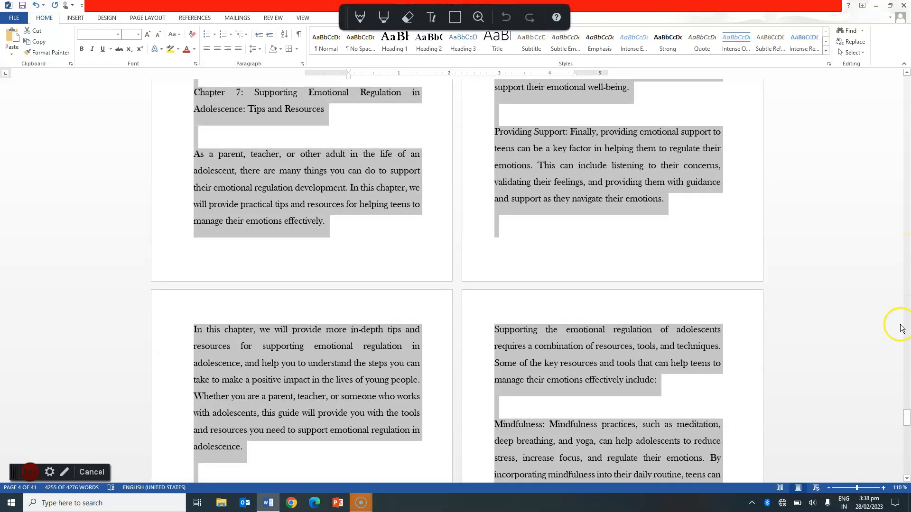
{"action": "left_click_drag", "start_coordinate": [908, 420], "coordinate": [907, 94]}
{"action": "left_click", "coordinate": [599, 371]}
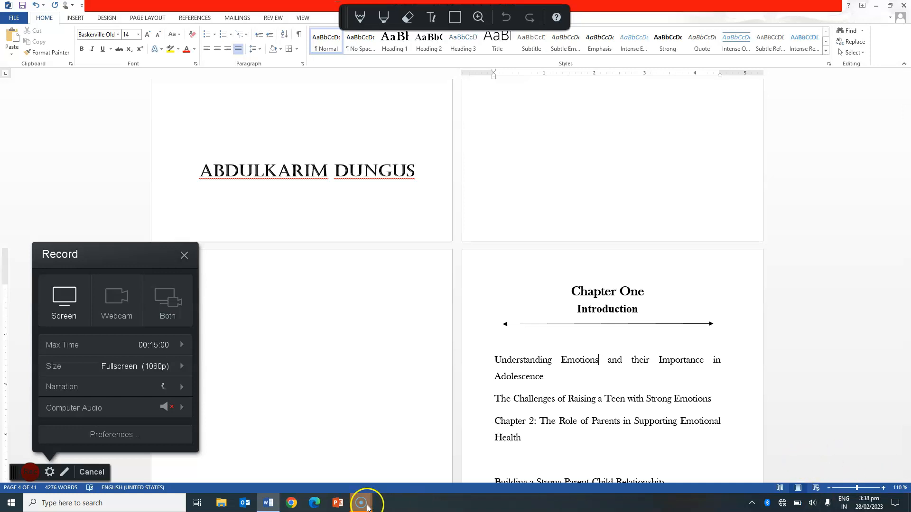
{"action": "mouse_move", "coordinate": [359, 507]}
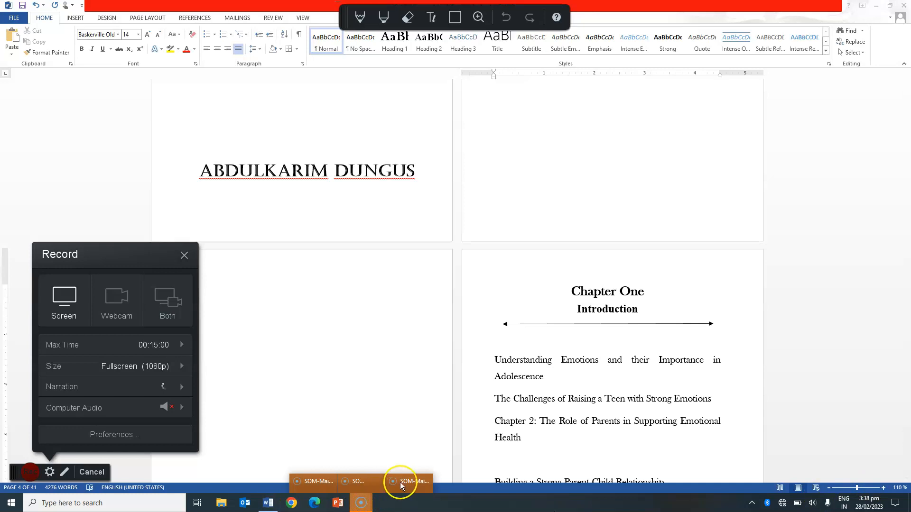
{"action": "left_click", "coordinate": [30, 472]}
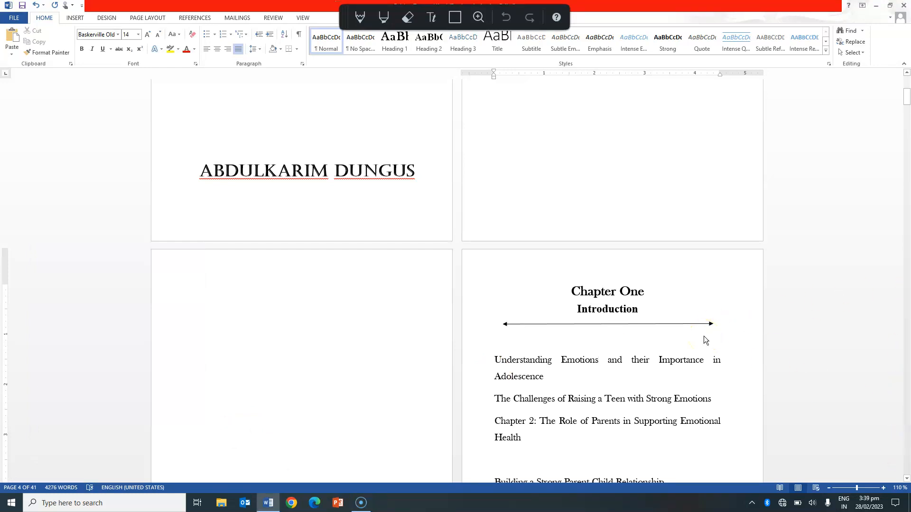
Step: Remove the blank line after the Chapter 2 entry in the outline and add "Introduction" as the outline's first entry
{"action": "left_click_drag", "start_coordinate": [907, 100], "coordinate": [907, 110]}
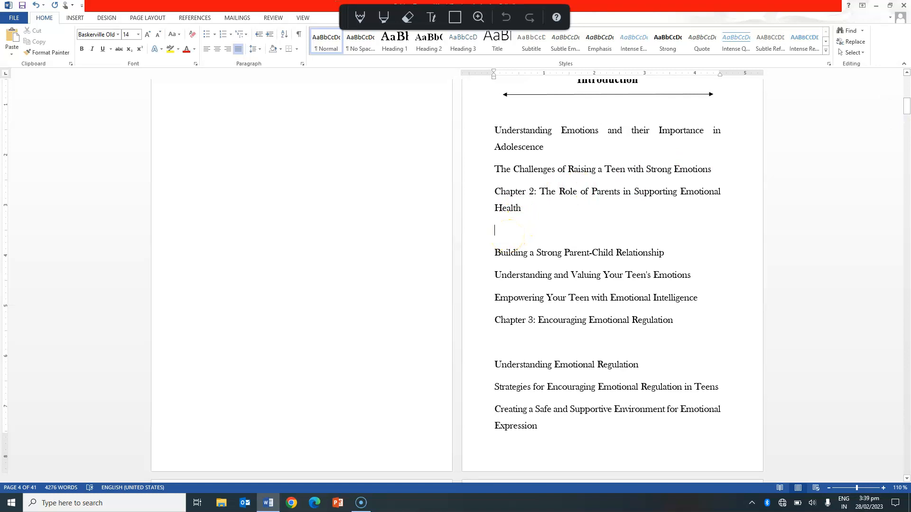
{"action": "key", "text": "BackSpace"}
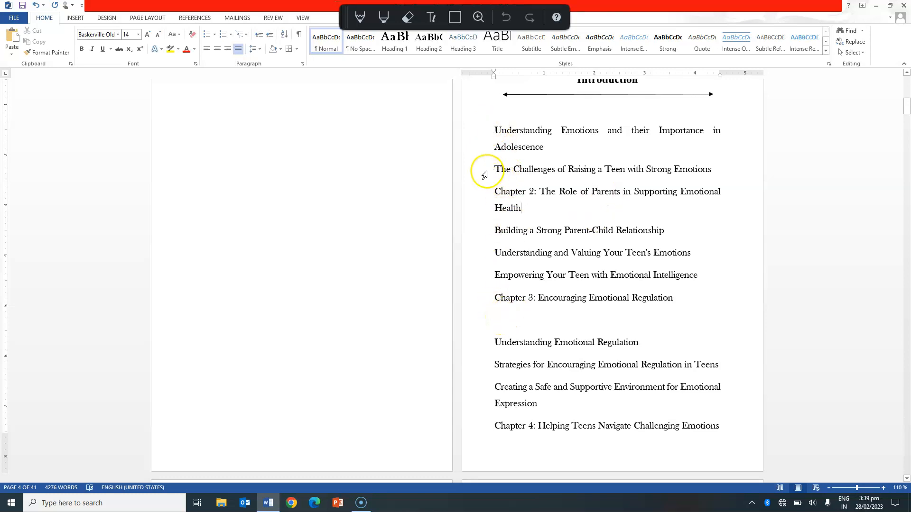
{"action": "left_click", "coordinate": [493, 116]}
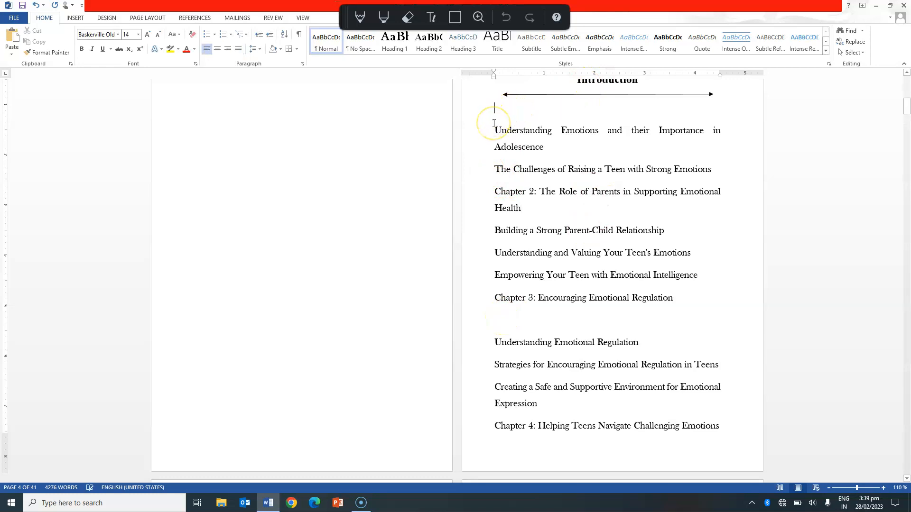
{"action": "key", "text": "Return"}
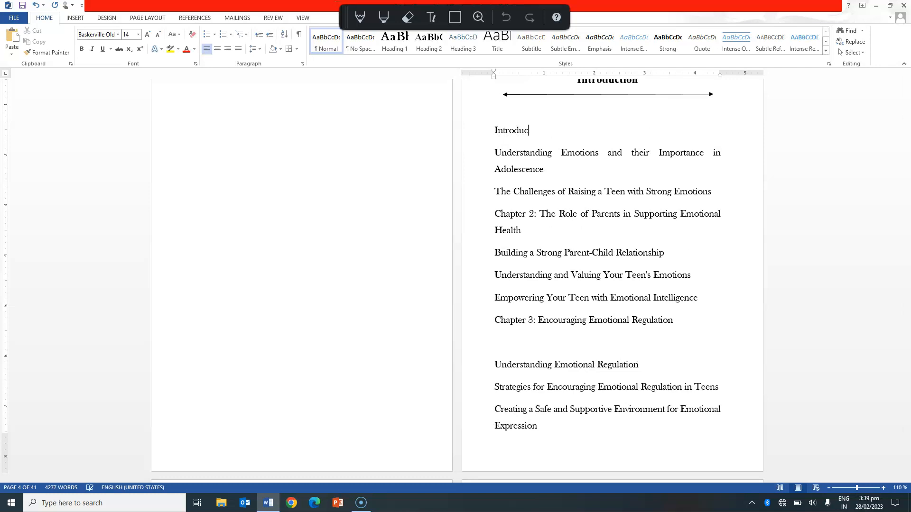
{"action": "left_click", "coordinate": [566, 345]}
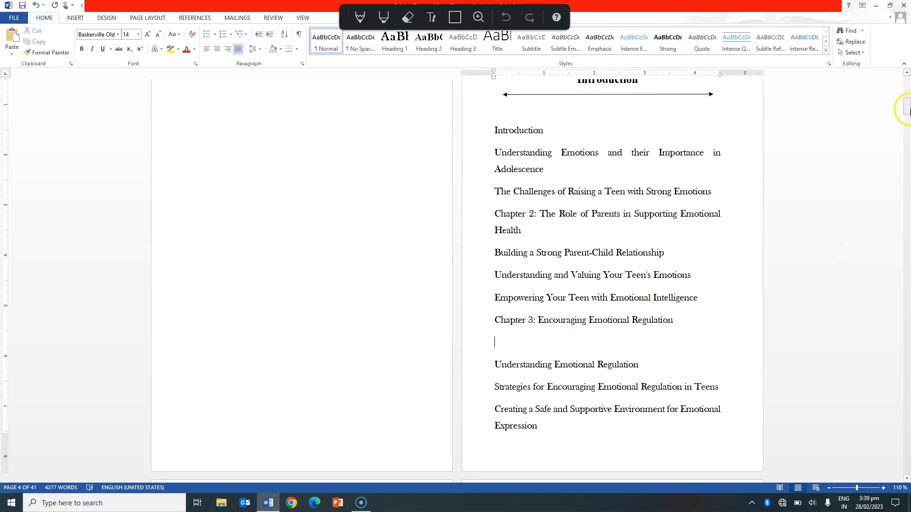
Step: Add blank lines after "Chapter 8: Conclusion" to push the "Introduction" entry and everything below it onto the next page
{"action": "left_click_drag", "start_coordinate": [906, 110], "coordinate": [907, 132]}
{"action": "left_click", "coordinate": [516, 245]}
{"action": "key", "text": "Return"}
{"action": "key", "text": "Return"}
{"action": "key", "text": "Return"}
{"action": "key", "text": "Return"}
{"action": "key", "text": "Return"}
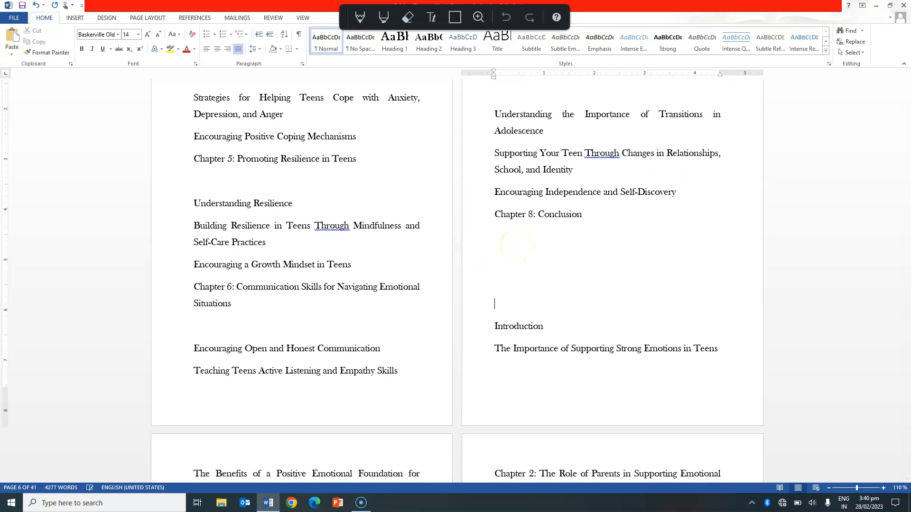
{"action": "key", "text": "Return"}
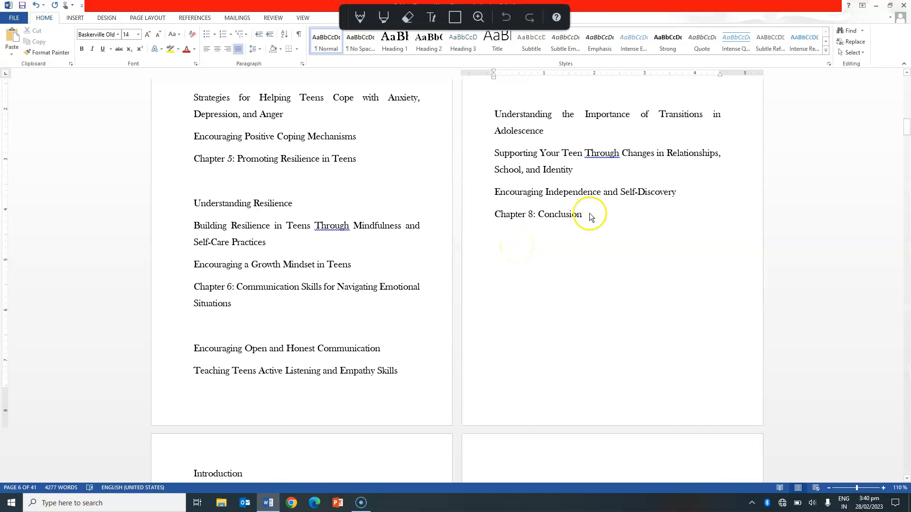
Step: Insert a page break before the "Chapter 1: Introduction" heading so the chapter starts on its own page
{"action": "mouse_move", "coordinate": [905, 137]}
{"action": "left_mouse_down"}
{"action": "mouse_move", "coordinate": [907, 158]}
{"action": "mouse_move", "coordinate": [907, 147]}
{"action": "left_mouse_up"}
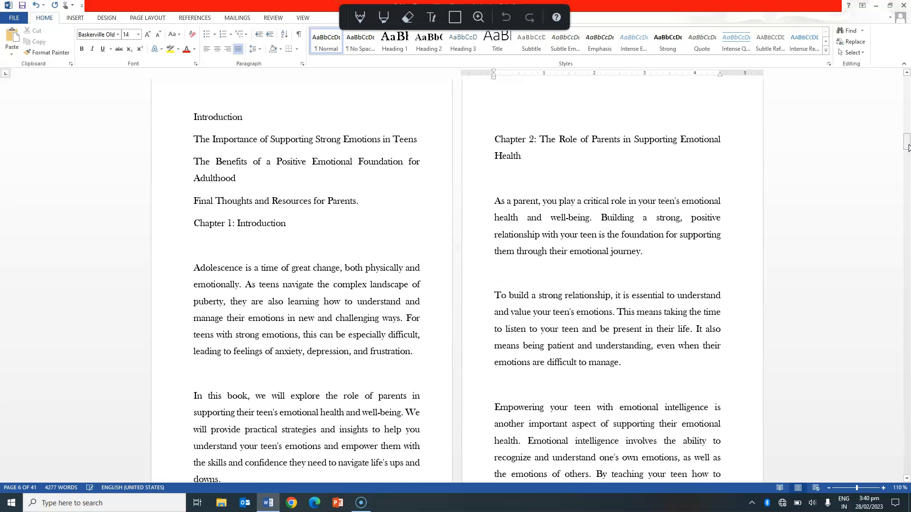
{"action": "left_click", "coordinate": [193, 223]}
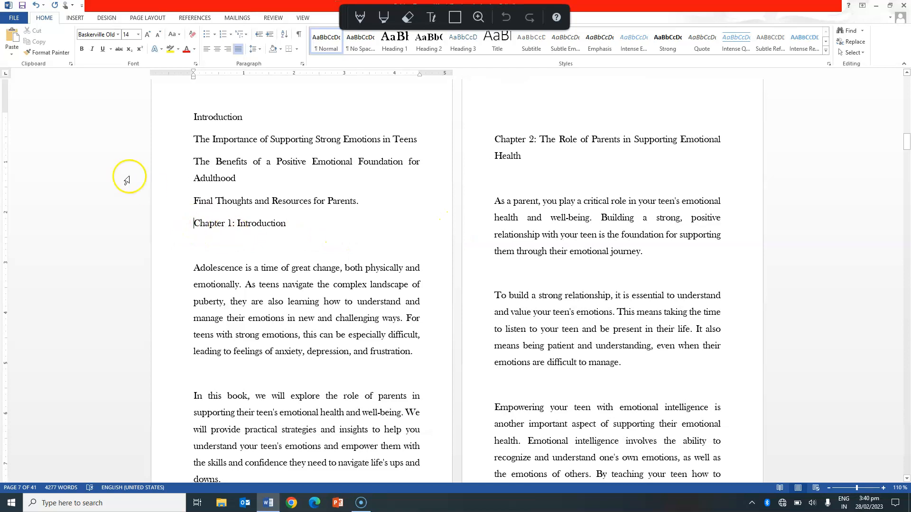
{"action": "left_click", "coordinate": [75, 17]}
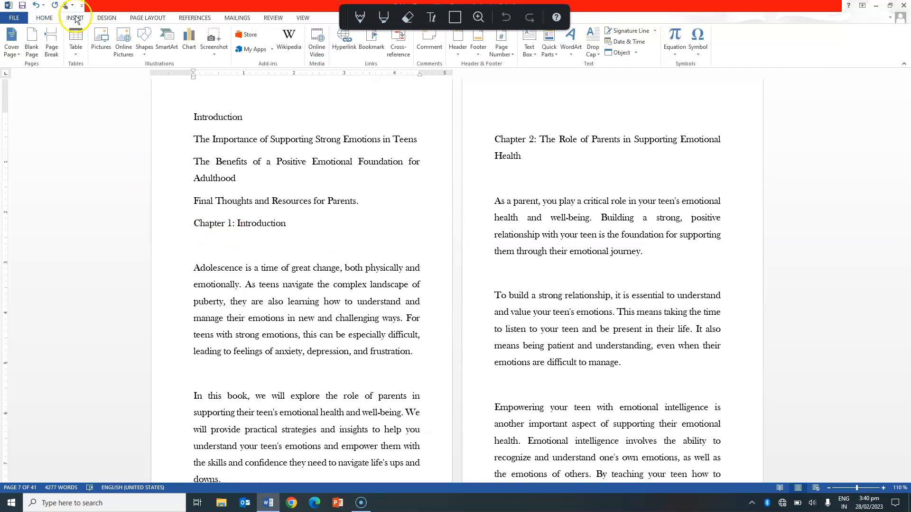
{"action": "left_click", "coordinate": [51, 44]}
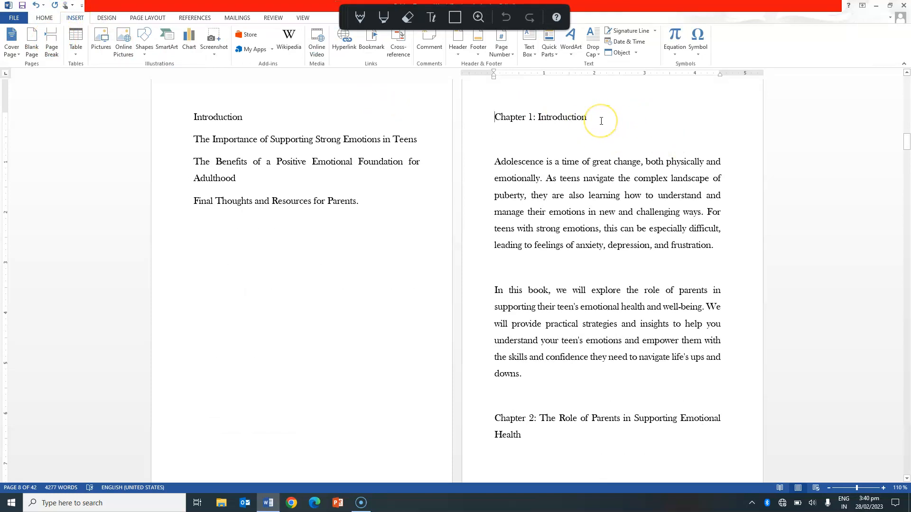
Step: Rewrite the "Chapter 1: Introduction" heading as "Chapter One" with "Intoduction" on a separate line beneath it
{"action": "key", "text": "BackSpace"}
{"action": "key", "text": "BackSpace"}
{"action": "key", "text": "BackSpace"}
{"action": "key", "text": "BackSpace"}
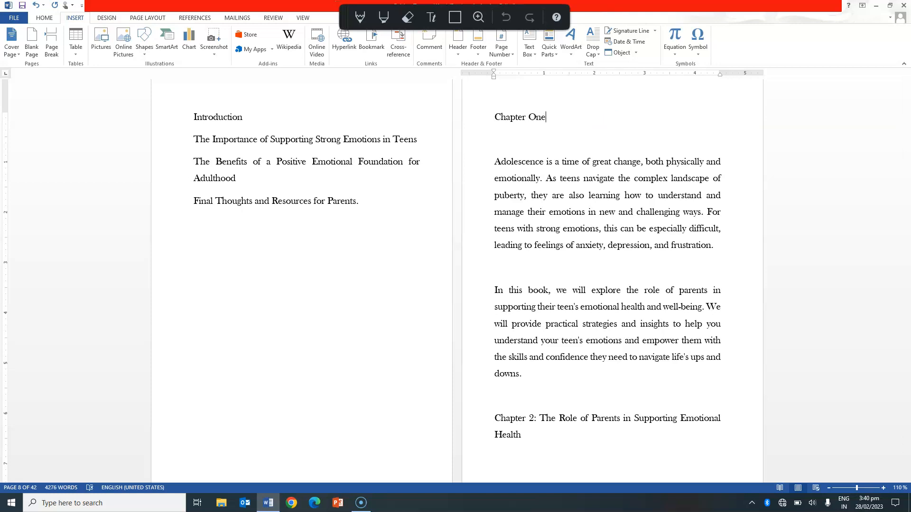
{"action": "key", "text": "Return"}
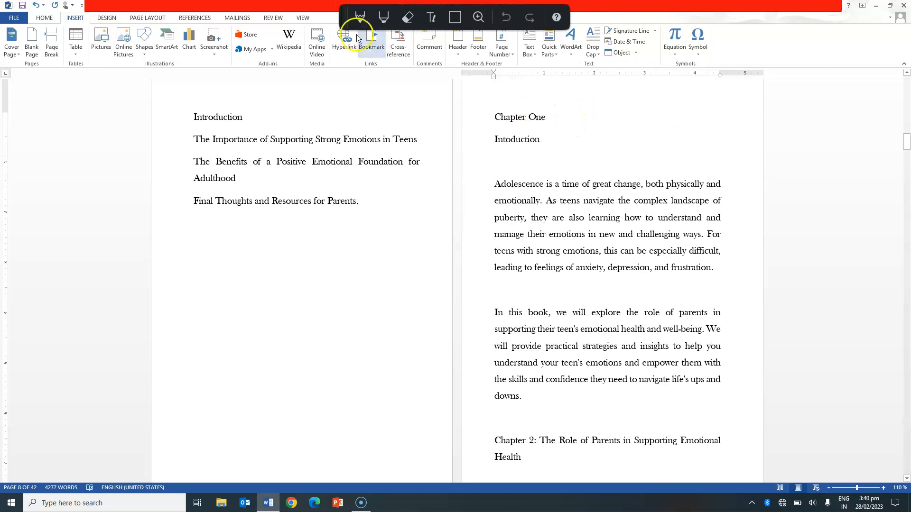
Step: Apply the Heading 1 style to the "Chapter One" line
{"action": "left_click", "coordinate": [360, 17]}
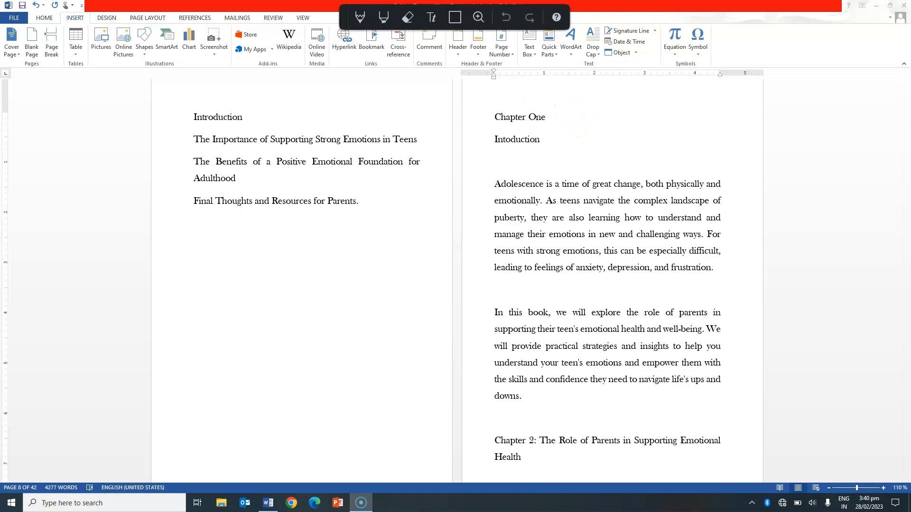
{"action": "left_click", "coordinate": [534, 118]}
{"action": "left_click", "coordinate": [560, 126]}
{"action": "left_click_drag", "start_coordinate": [547, 117], "coordinate": [489, 116]}
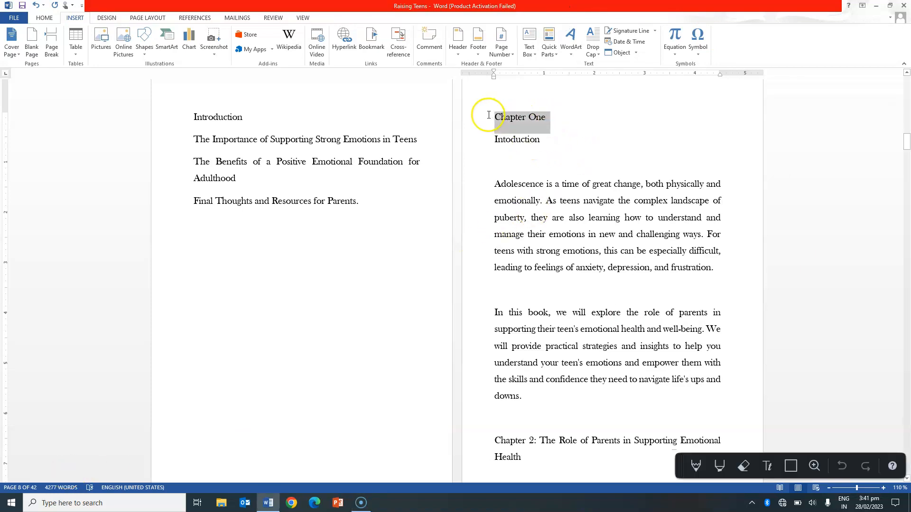
{"action": "left_click", "coordinate": [44, 18]}
{"action": "left_click", "coordinate": [396, 47]}
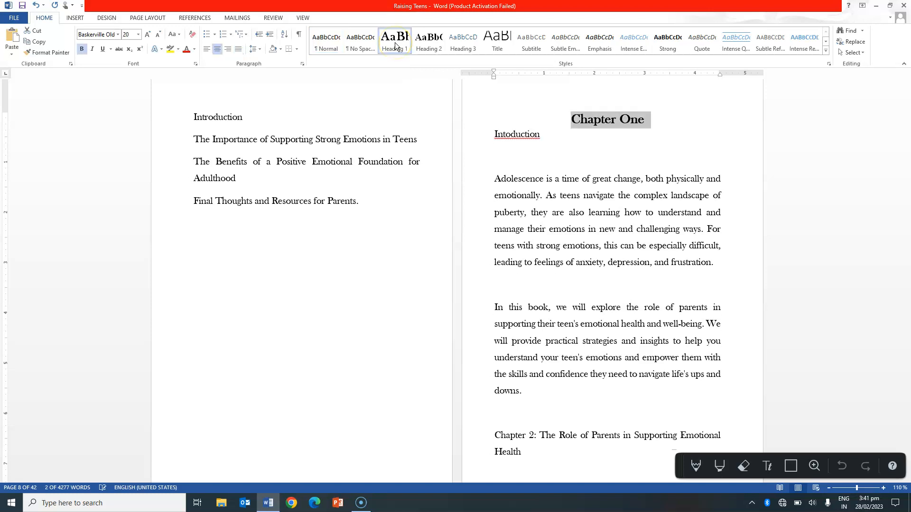
Step: Apply the Heading 2 style to the "Intoduction" line below "Chapter One"
{"action": "left_click", "coordinate": [541, 135]}
{"action": "left_click_drag", "start_coordinate": [519, 134], "coordinate": [484, 136]}
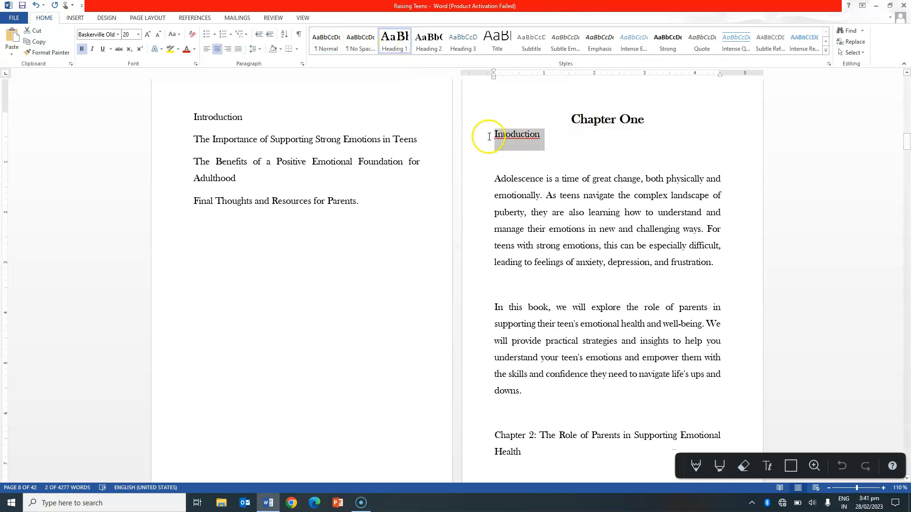
{"action": "left_click", "coordinate": [431, 41]}
{"action": "left_click", "coordinate": [433, 43]}
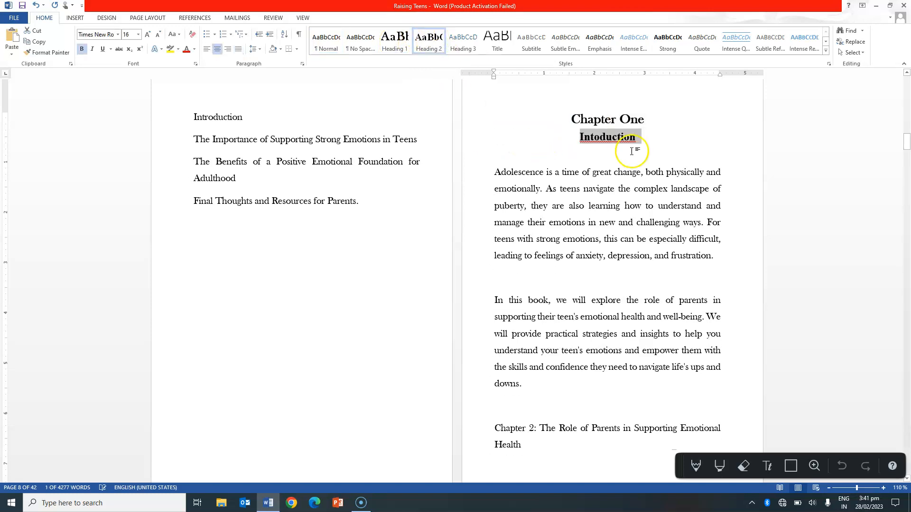
Step: Correct the misspelled "Intoduction" heading to "Introduction"
{"action": "left_click", "coordinate": [614, 137]}
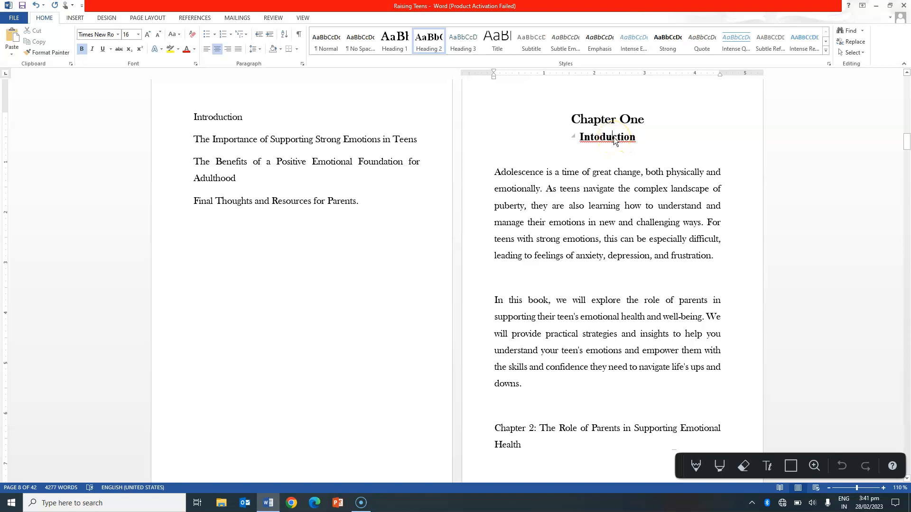
{"action": "right_click", "coordinate": [613, 138]}
{"action": "left_click", "coordinate": [553, 150]}
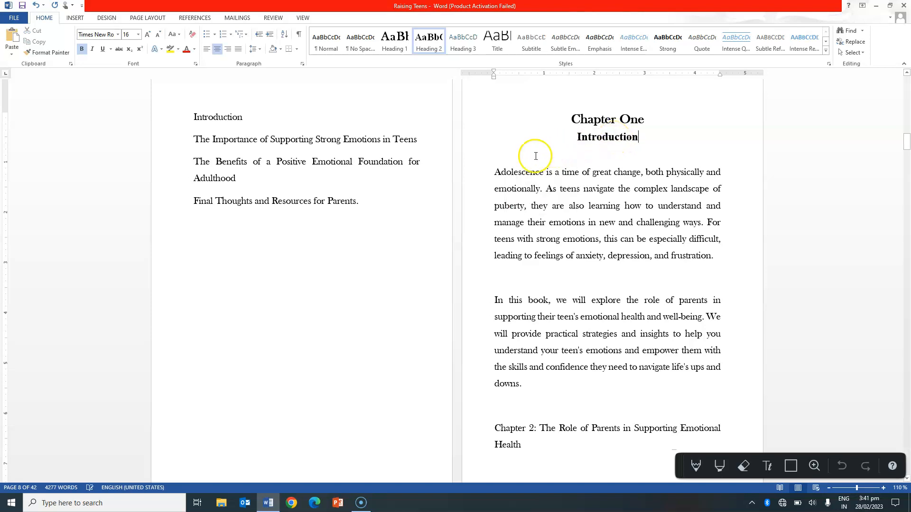
Step: Replace the gap below the "Introduction" heading with a fresh blank line above the first paragraph
{"action": "left_click", "coordinate": [496, 161]}
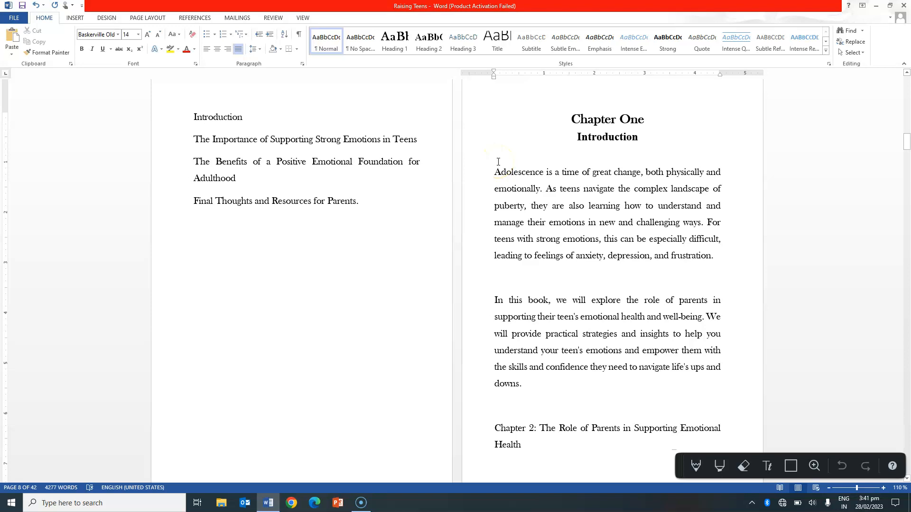
{"action": "key", "text": "BackSpace"}
{"action": "key", "text": "Return"}
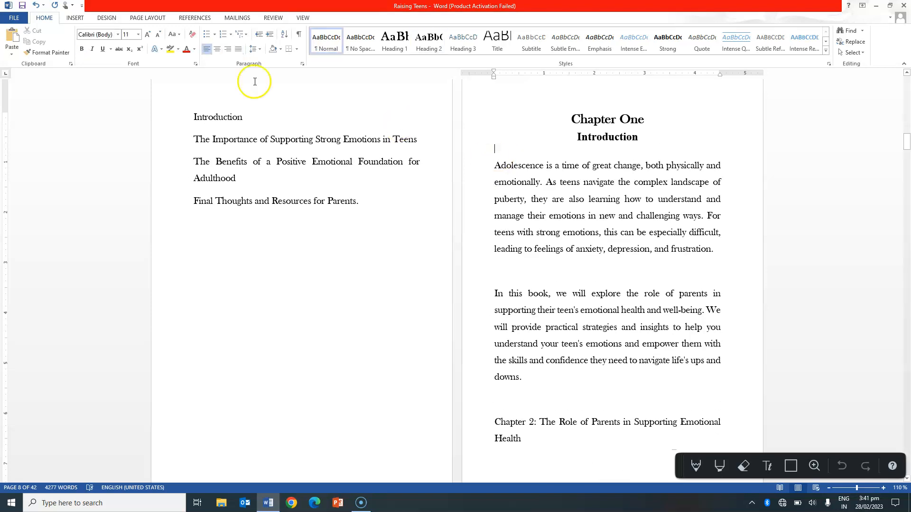
Step: Draw a double-headed arrow line about 4.65" wide between the "Introduction" heading and the first paragraph
{"action": "left_click", "coordinate": [75, 18]}
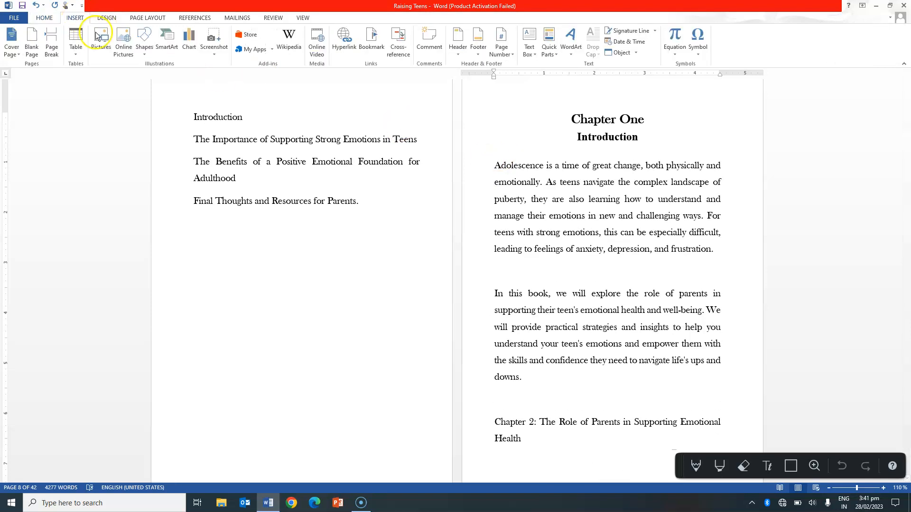
{"action": "left_click", "coordinate": [144, 47]}
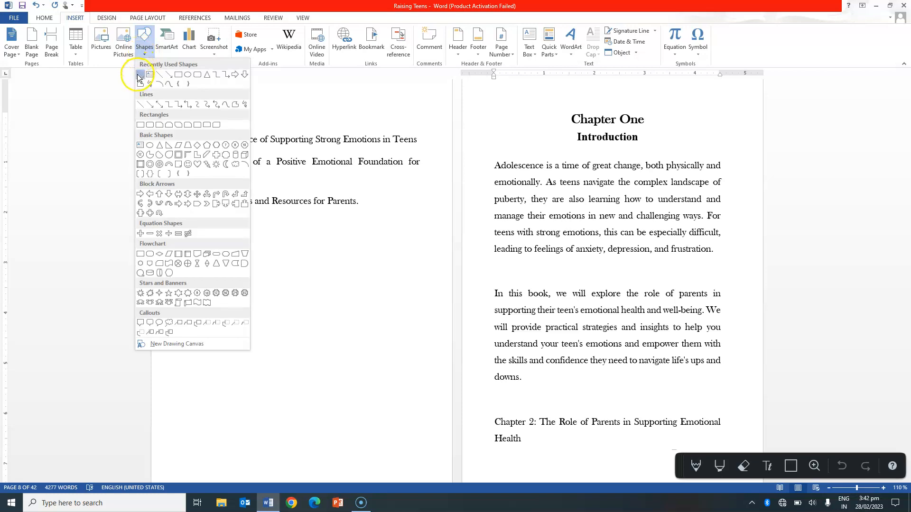
{"action": "left_click", "coordinate": [140, 74]}
{"action": "left_click_drag", "start_coordinate": [495, 150], "coordinate": [740, 148]}
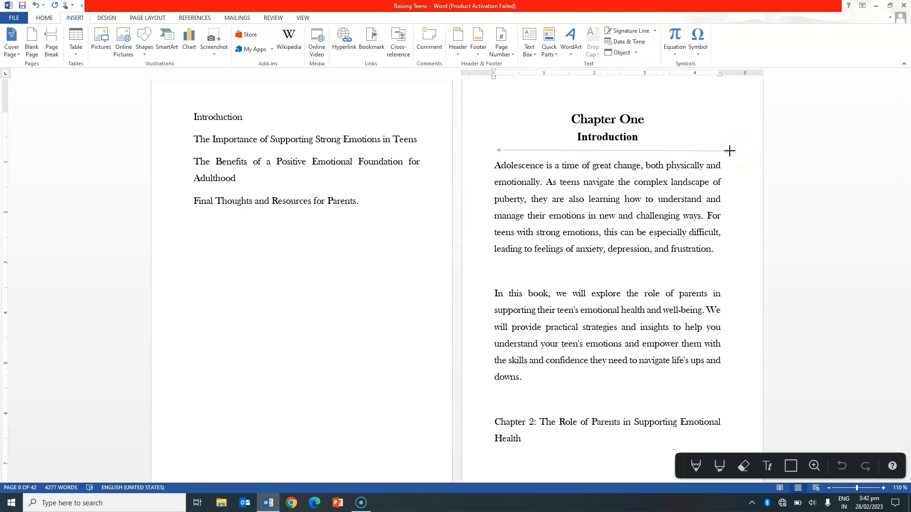
{"action": "left_click_drag", "start_coordinate": [729, 151], "coordinate": [729, 151]}
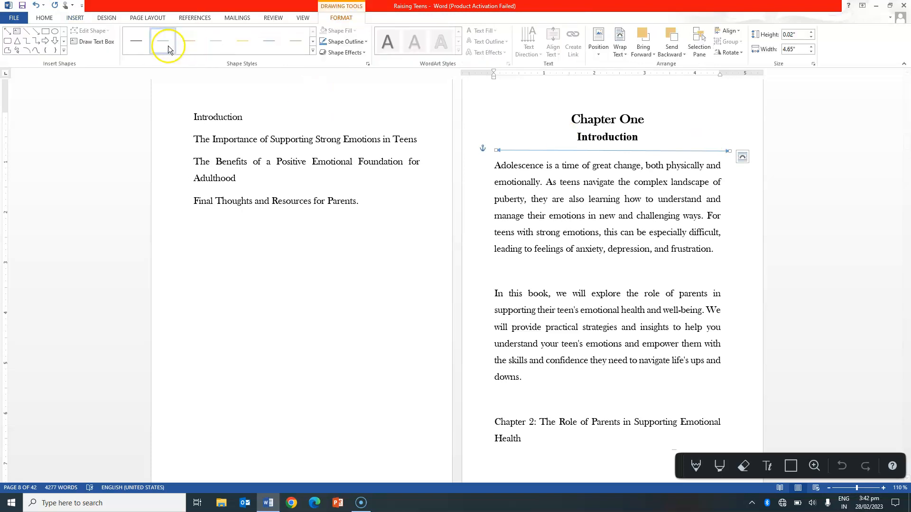
Step: Give the arrow line the black preset style, a black outline and an outer shadow effect
{"action": "left_click", "coordinate": [141, 41]}
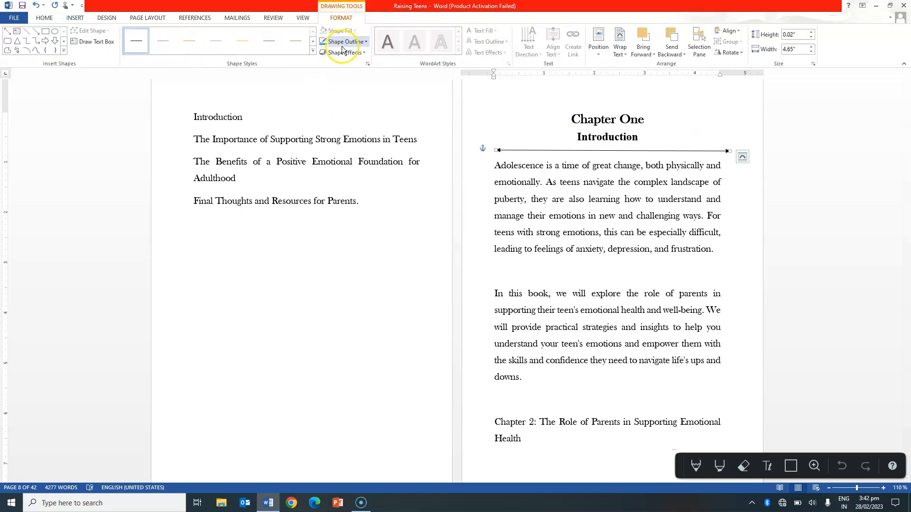
{"action": "left_click", "coordinate": [364, 43]}
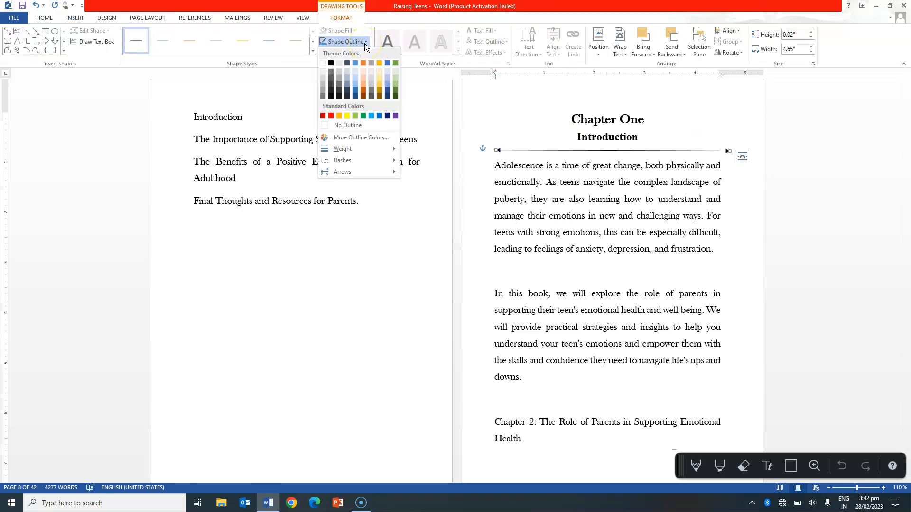
{"action": "left_click", "coordinate": [331, 76]}
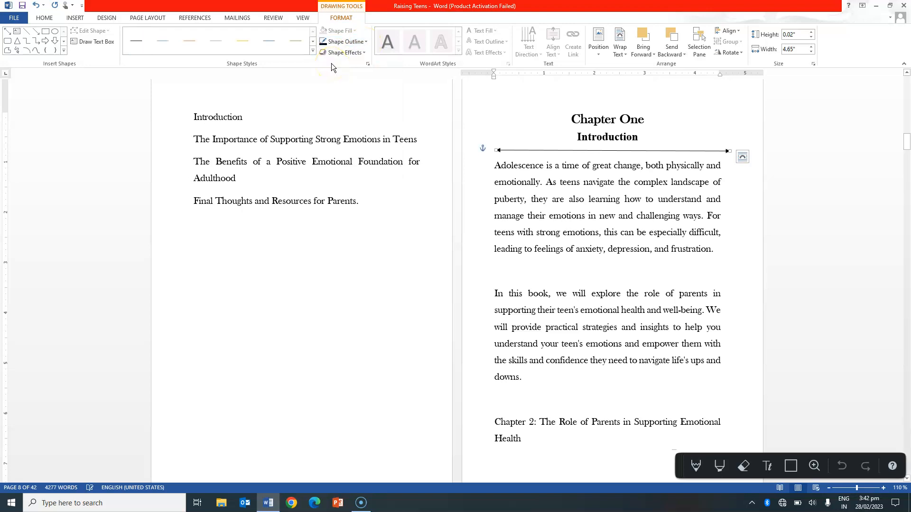
{"action": "left_click", "coordinate": [365, 53]}
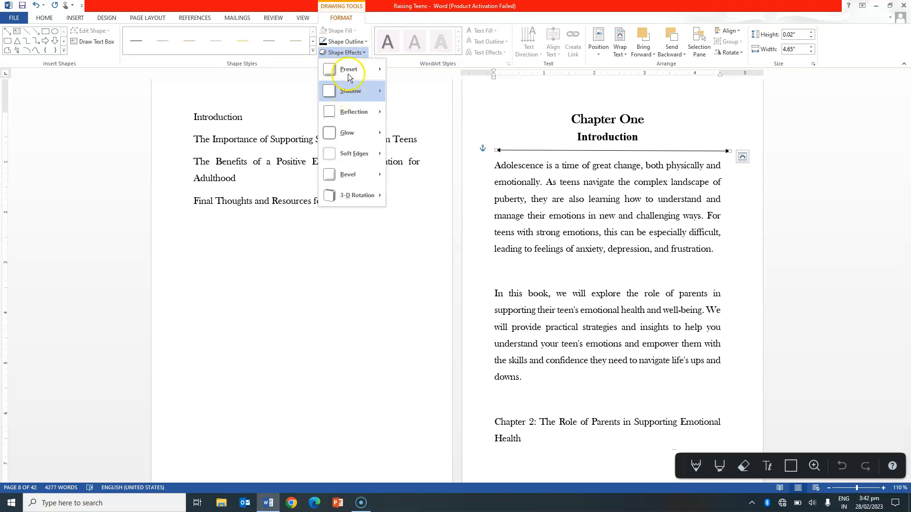
{"action": "mouse_move", "coordinate": [349, 95]}
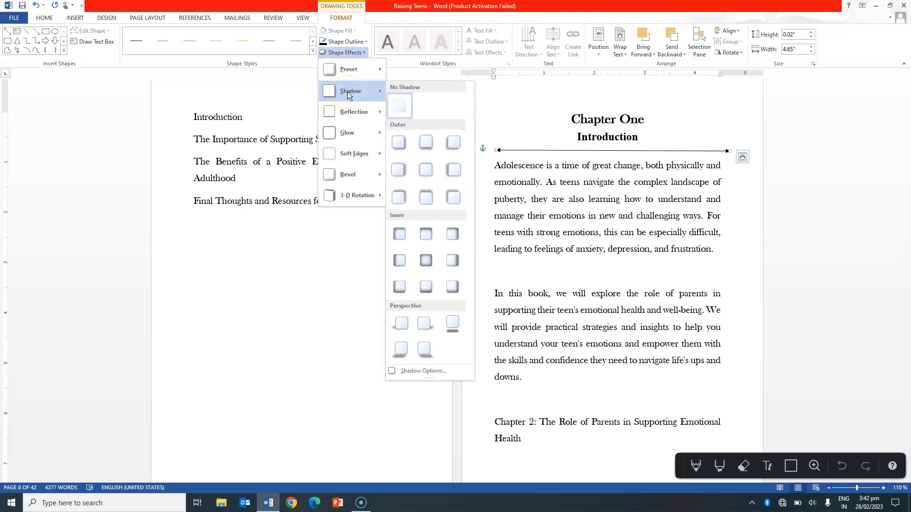
{"action": "left_click", "coordinate": [425, 143]}
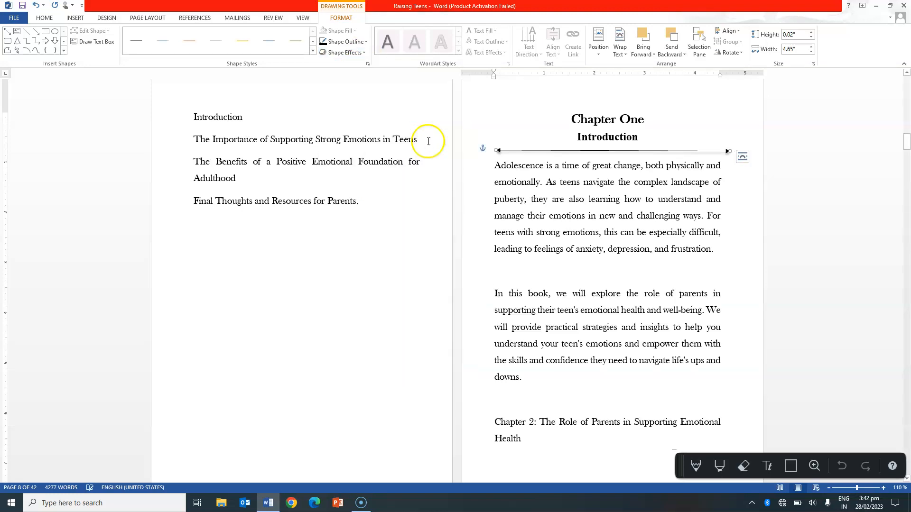
Step: Try to shorten the shadowed arrow line from its far end and remove it from the page
{"action": "left_click", "coordinate": [687, 141]}
{"action": "left_click", "coordinate": [697, 151]}
{"action": "left_click_drag", "start_coordinate": [728, 151], "coordinate": [621, 150]}
{"action": "left_click", "coordinate": [621, 151]}
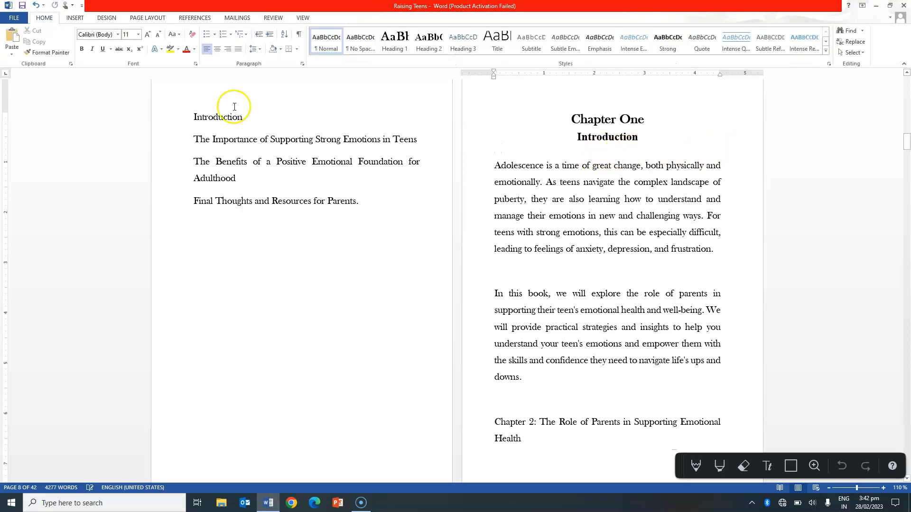
Step: Draw a double-headed arrow line about 4.38" wide beneath the "Introduction" heading, fitting within the text margins
{"action": "left_click", "coordinate": [75, 18]}
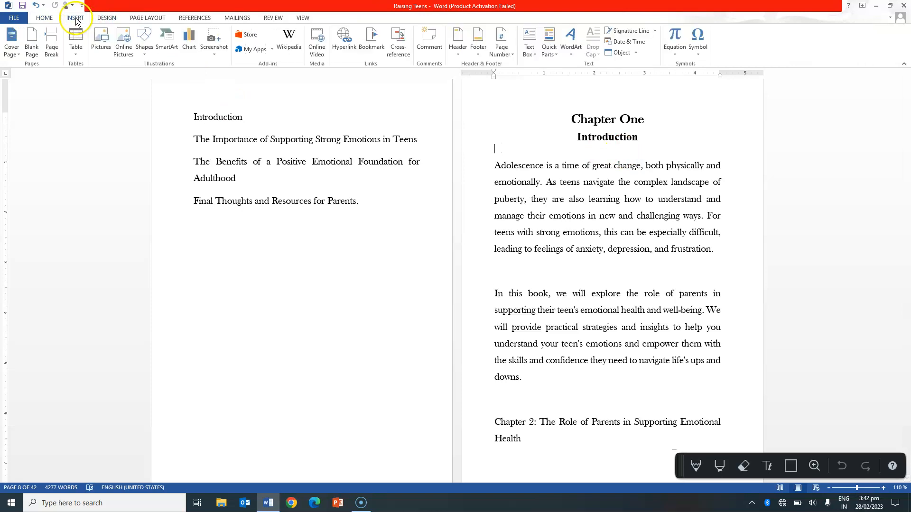
{"action": "left_click", "coordinate": [144, 48]}
{"action": "left_click", "coordinate": [140, 75]}
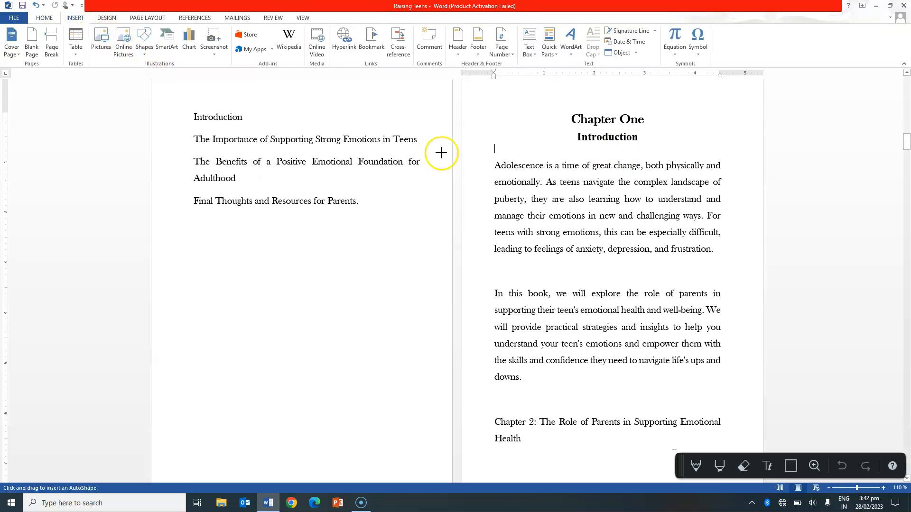
{"action": "left_click_drag", "start_coordinate": [499, 151], "coordinate": [717, 151]}
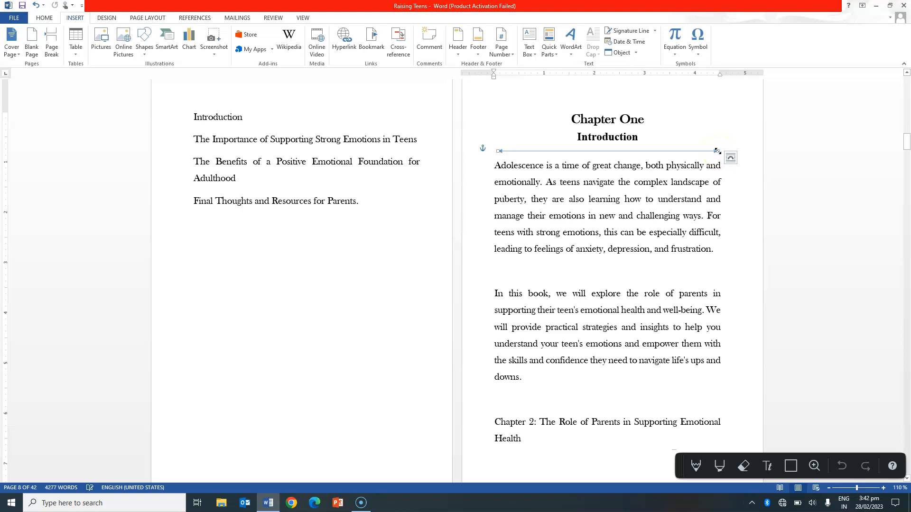
Step: Apply the black preset line style to the arrow divider and align it to the center of the margins
{"action": "left_click", "coordinate": [137, 42]}
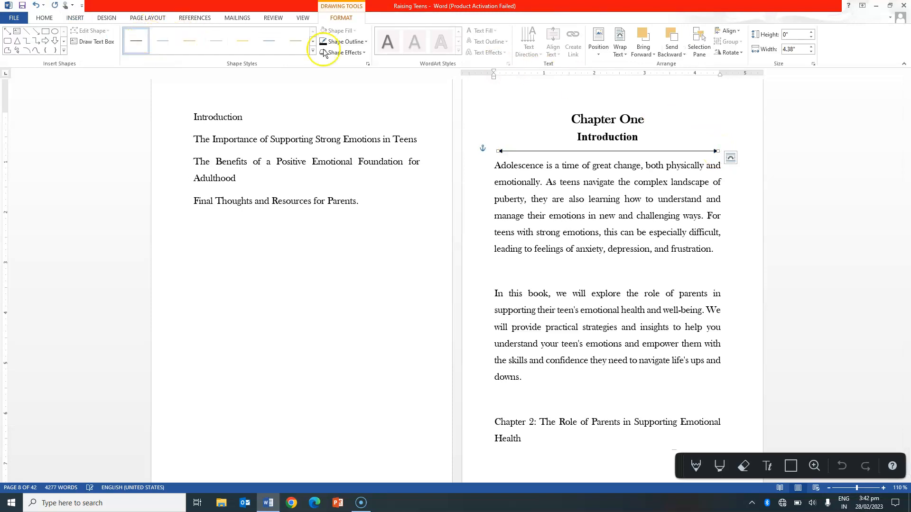
{"action": "left_click", "coordinate": [738, 32]}
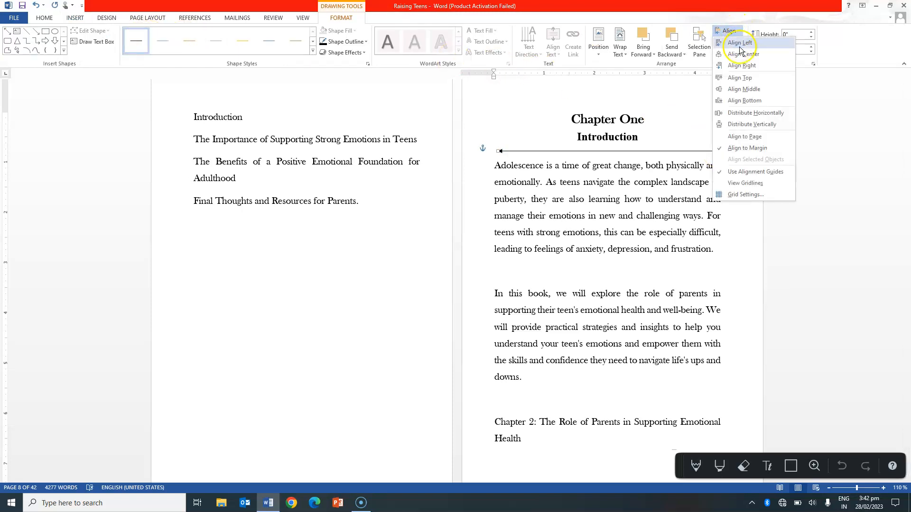
{"action": "left_click", "coordinate": [742, 54]}
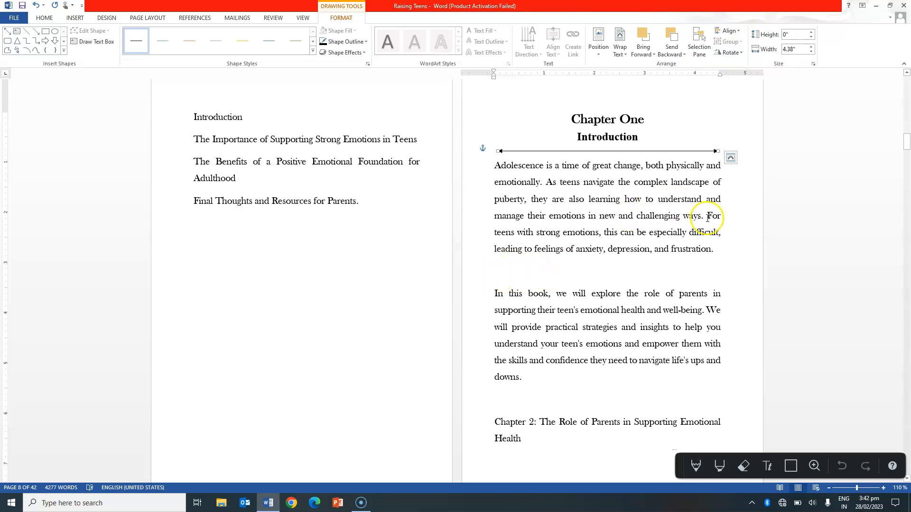
Step: Insert blank lines after the first Introduction paragraph to push the "In this book" paragraph onto the next page
{"action": "left_click", "coordinate": [611, 267]}
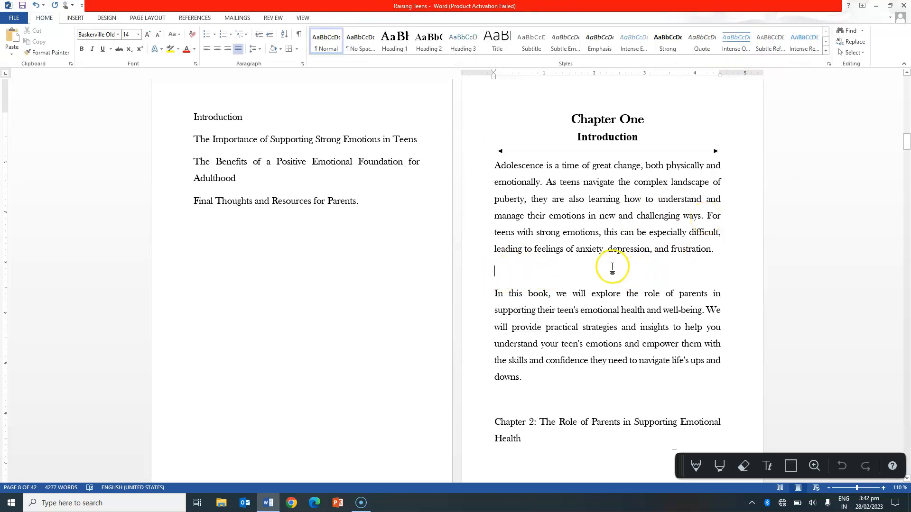
{"action": "key", "text": "Return"}
{"action": "key", "text": "Return"}
{"action": "key", "text": "Return"}
{"action": "key", "text": "Return"}
{"action": "key", "text": "Return"}
{"action": "key", "text": "Return"}
{"action": "key", "text": "Return"}
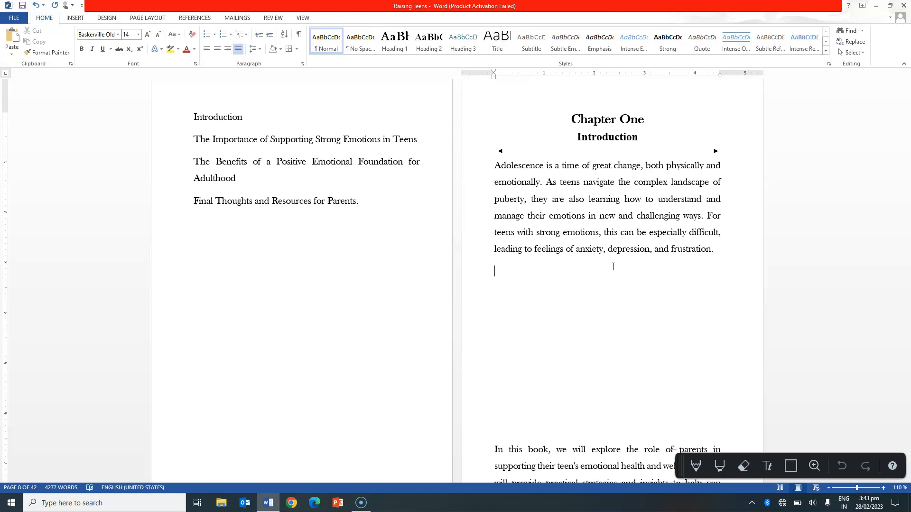
{"action": "key", "text": "Return"}
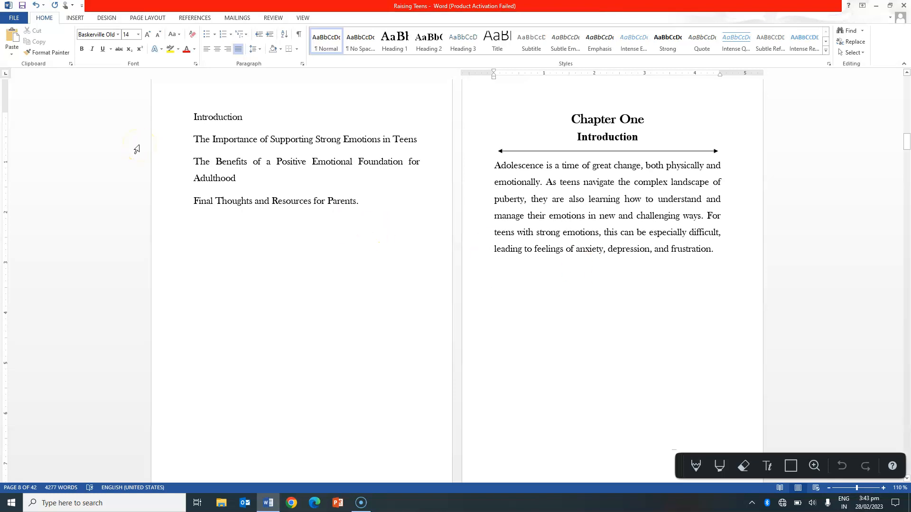
Step: Start inserting a picture from file below the first paragraph and browse to the Desktop folder
{"action": "left_click", "coordinate": [74, 19]}
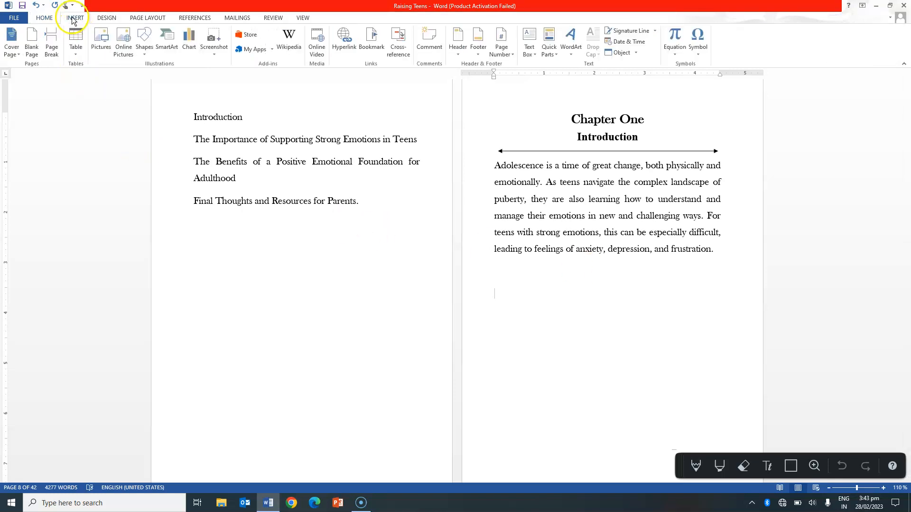
{"action": "left_click", "coordinate": [102, 46]}
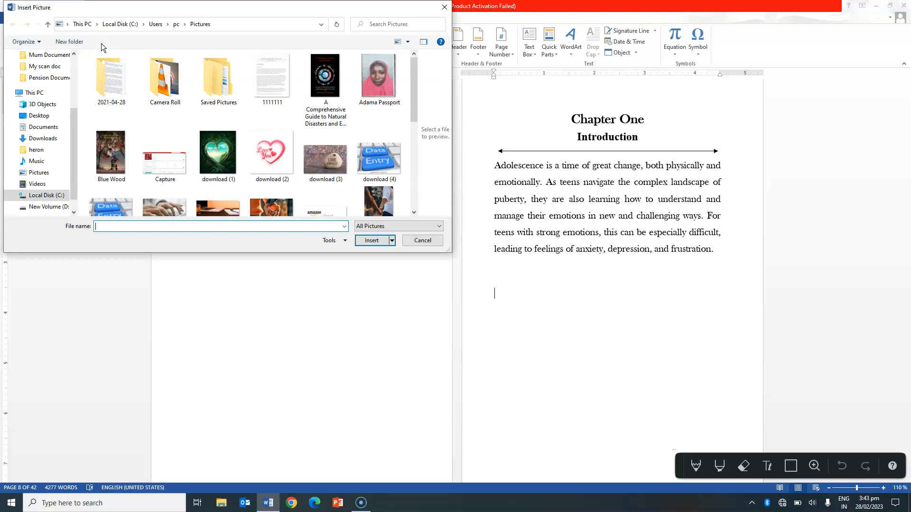
{"action": "left_click", "coordinate": [33, 67]}
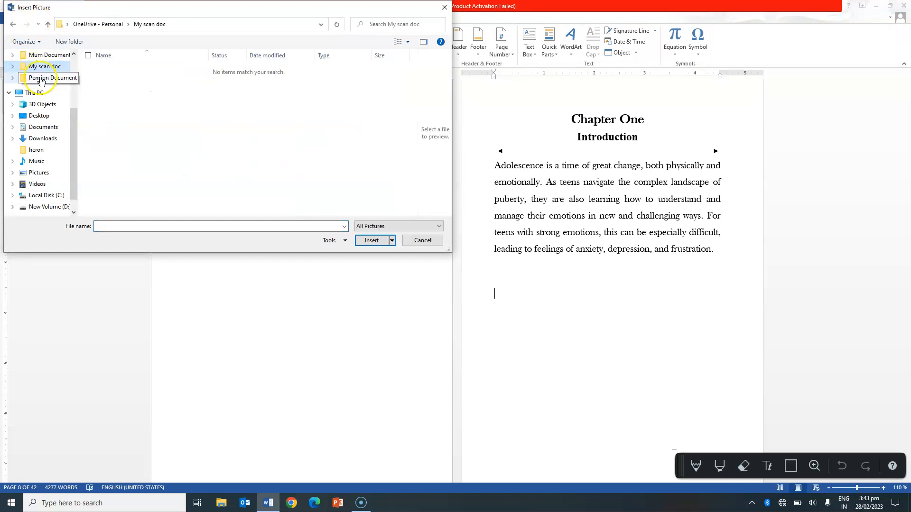
{"action": "left_click", "coordinate": [41, 80]}
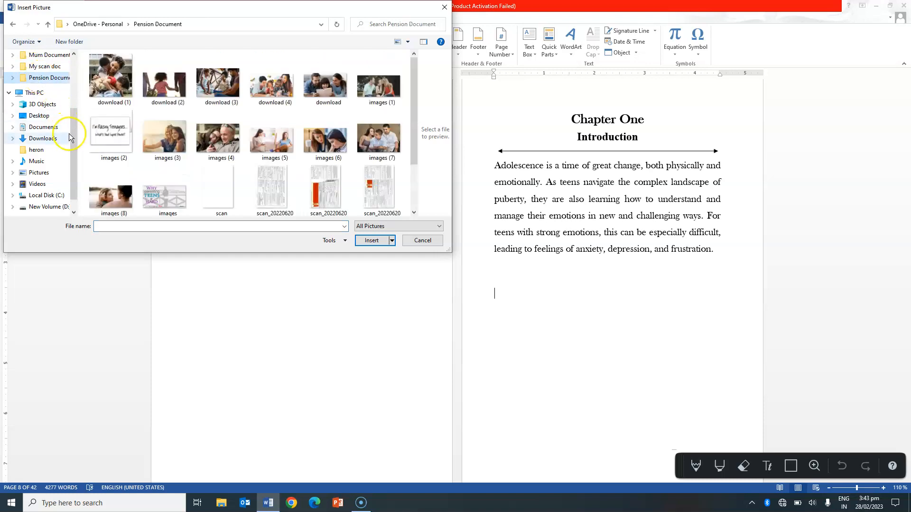
{"action": "left_click_drag", "start_coordinate": [71, 126], "coordinate": [72, 76]}
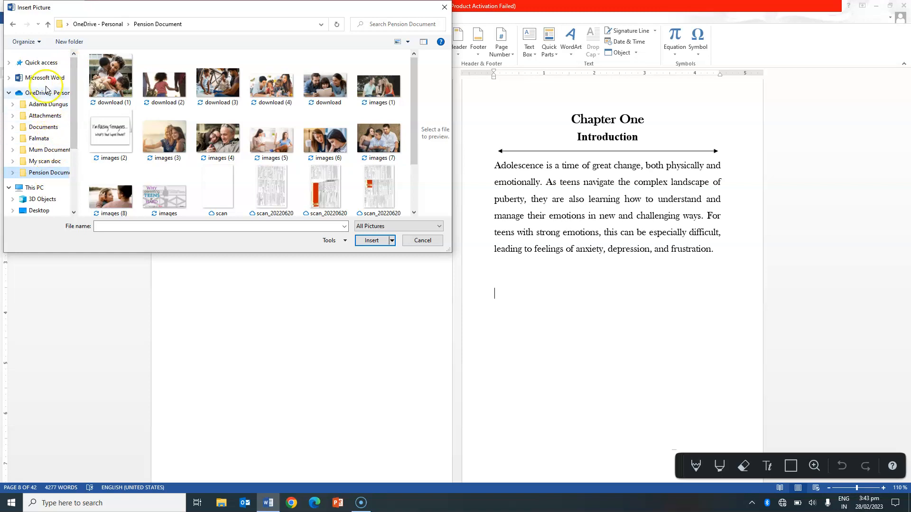
{"action": "left_click", "coordinate": [47, 215]}
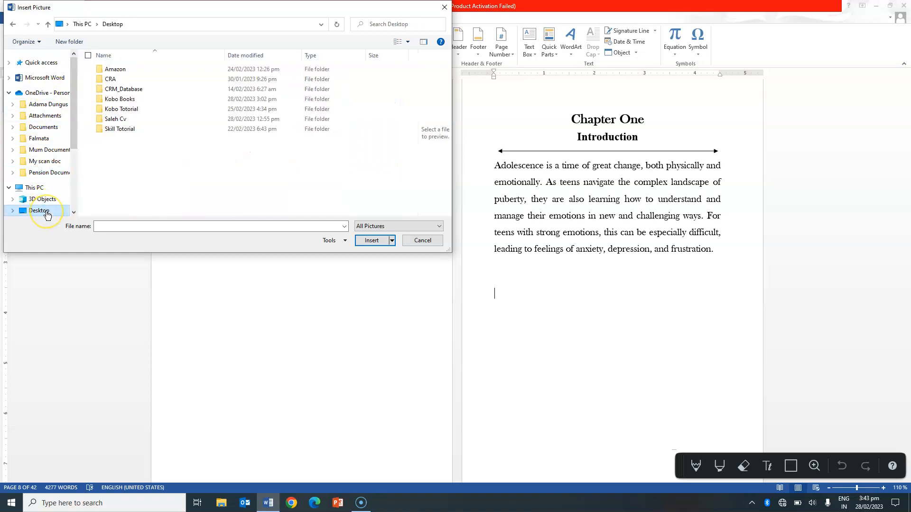
Step: Open the "Raising teens" picture folder inside "Kobo Books"
{"action": "left_click", "coordinate": [114, 130]}
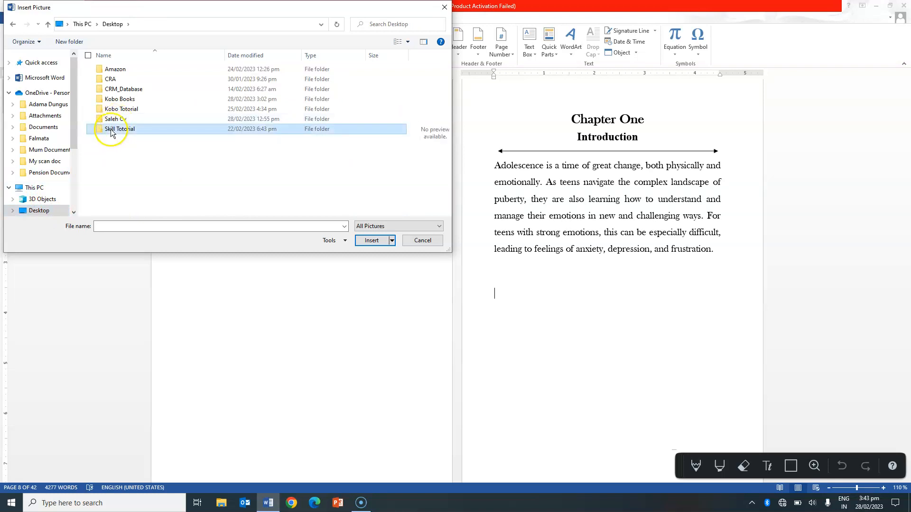
{"action": "left_click", "coordinate": [122, 101]}
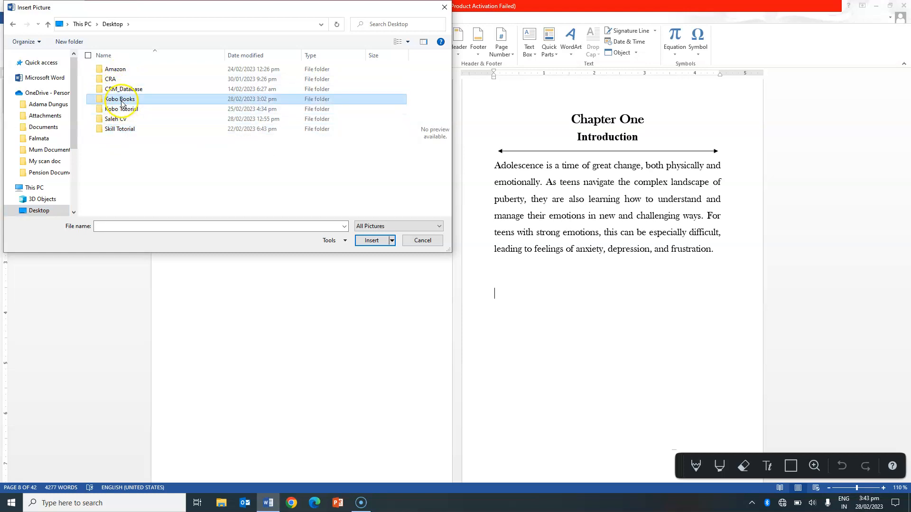
{"action": "double_click", "coordinate": [121, 100]}
{"action": "left_click", "coordinate": [122, 120]}
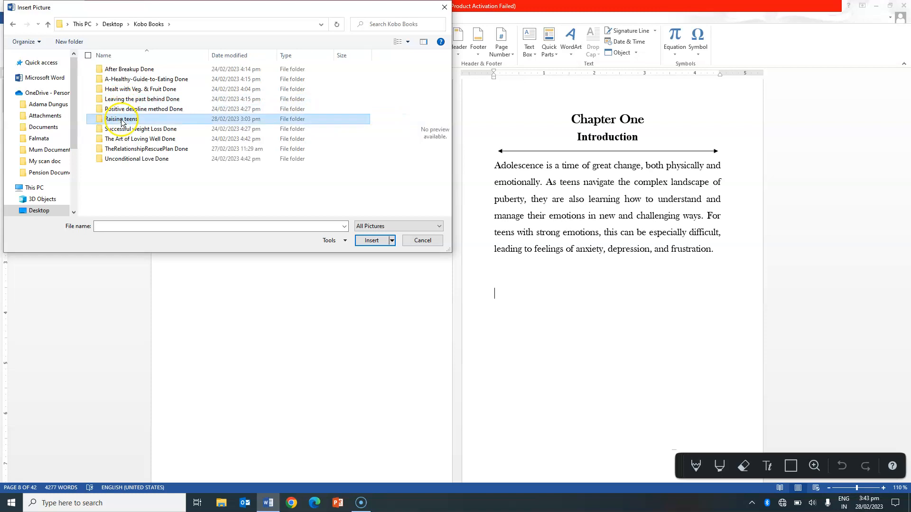
{"action": "double_click", "coordinate": [122, 120]}
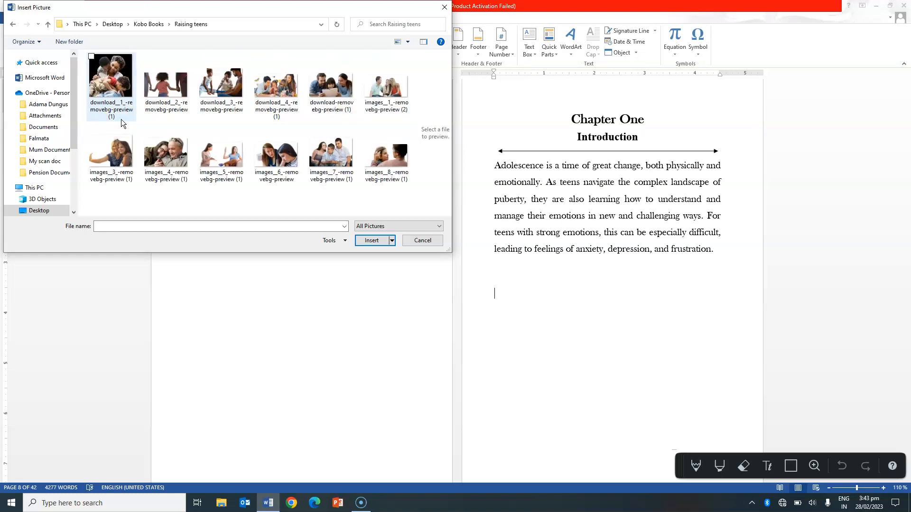
Step: Insert the picture "download__1_-removebg-preview (1)" and enlarge it to about 2.72" high by 3.73" wide
{"action": "left_click", "coordinate": [116, 85]}
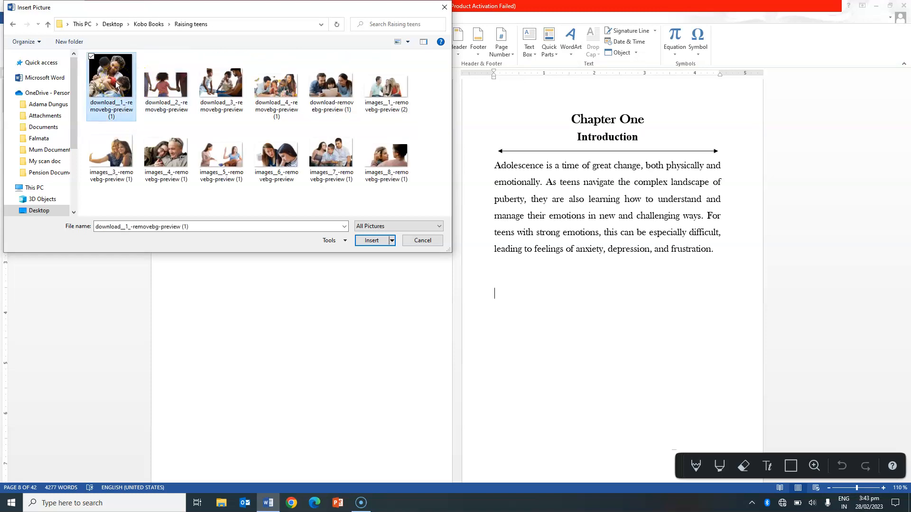
{"action": "double_click", "coordinate": [116, 85]}
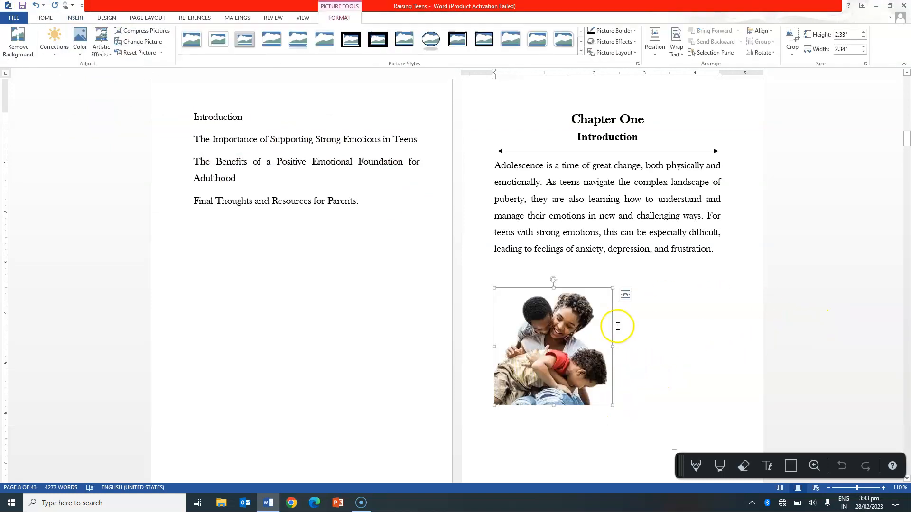
{"action": "left_click_drag", "start_coordinate": [611, 406], "coordinate": [681, 356]}
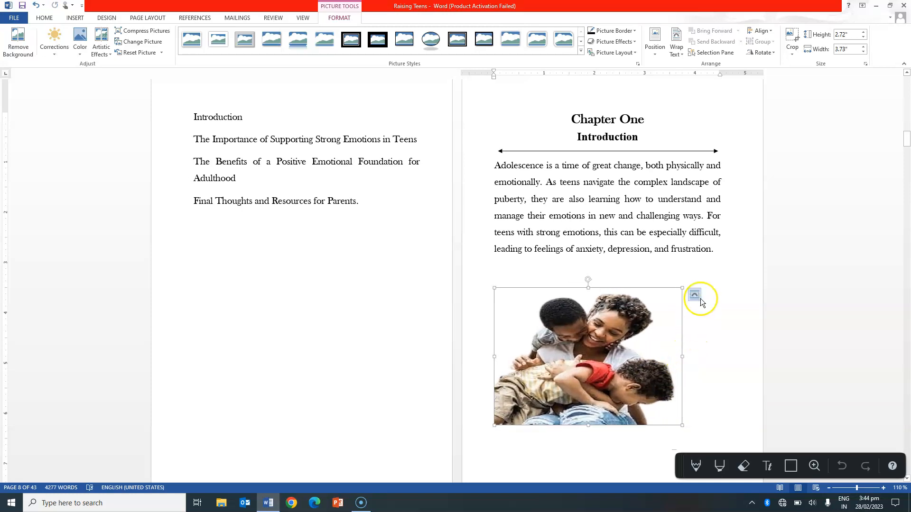
Step: Set the Chapter One picture's text wrapping to Tight, move it up closer to the paragraph and align it to the center
{"action": "left_click", "coordinate": [696, 295]}
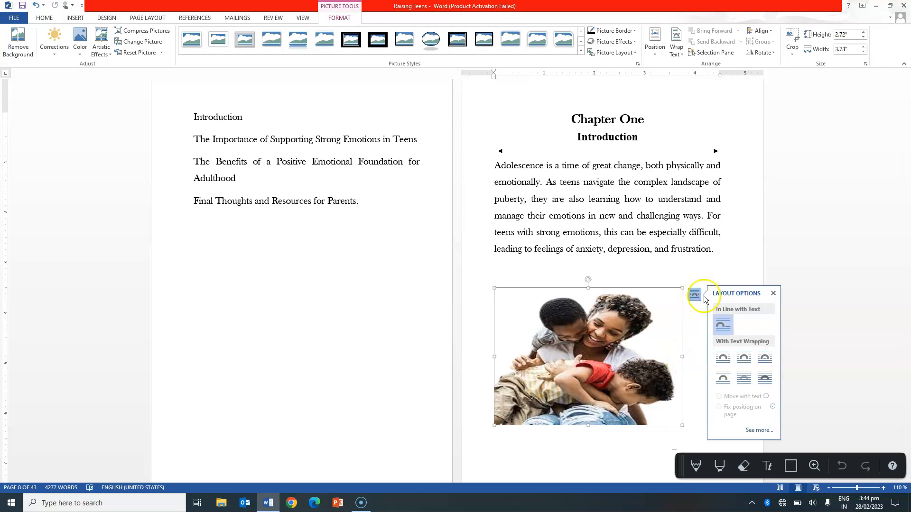
{"action": "left_click", "coordinate": [743, 358]}
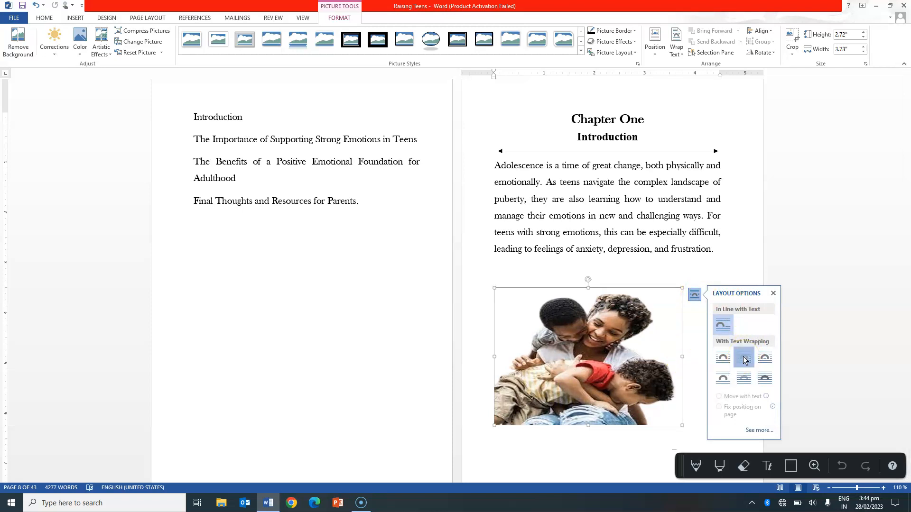
{"action": "left_click_drag", "start_coordinate": [563, 318], "coordinate": [580, 307]}
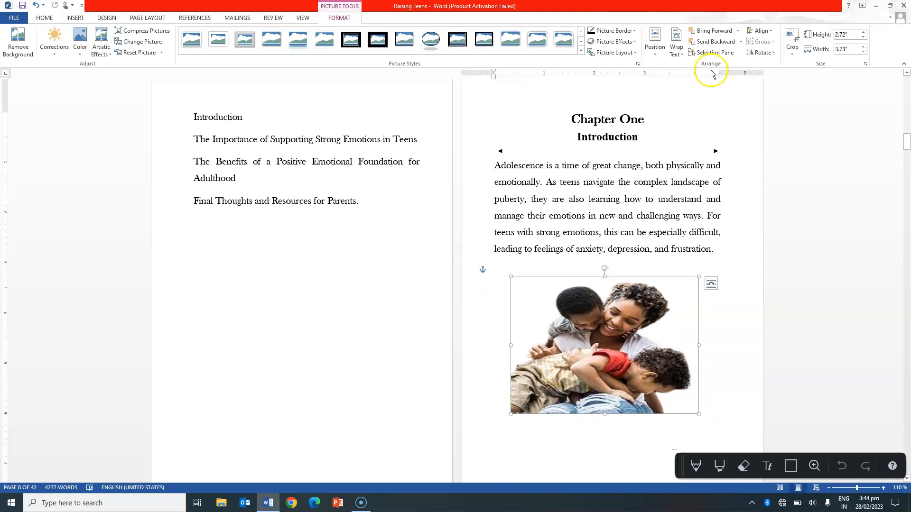
{"action": "left_click", "coordinate": [770, 32]}
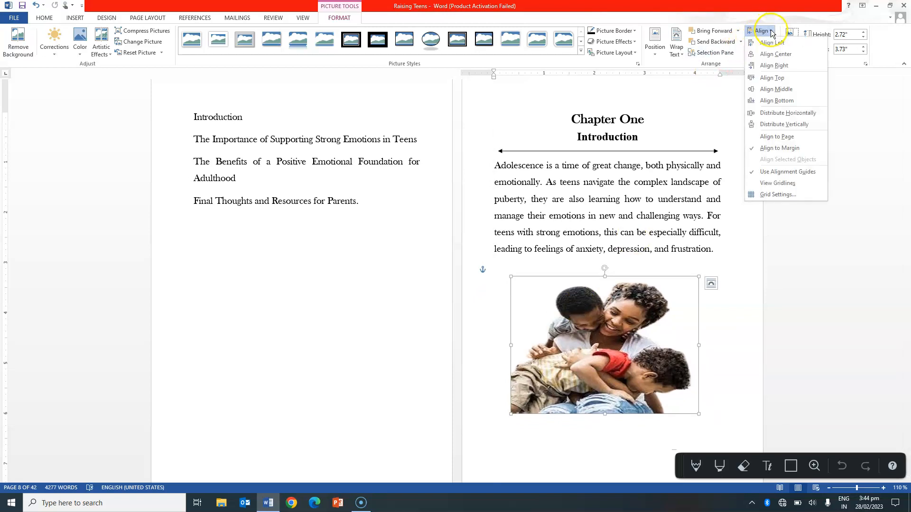
{"action": "left_click", "coordinate": [776, 56]}
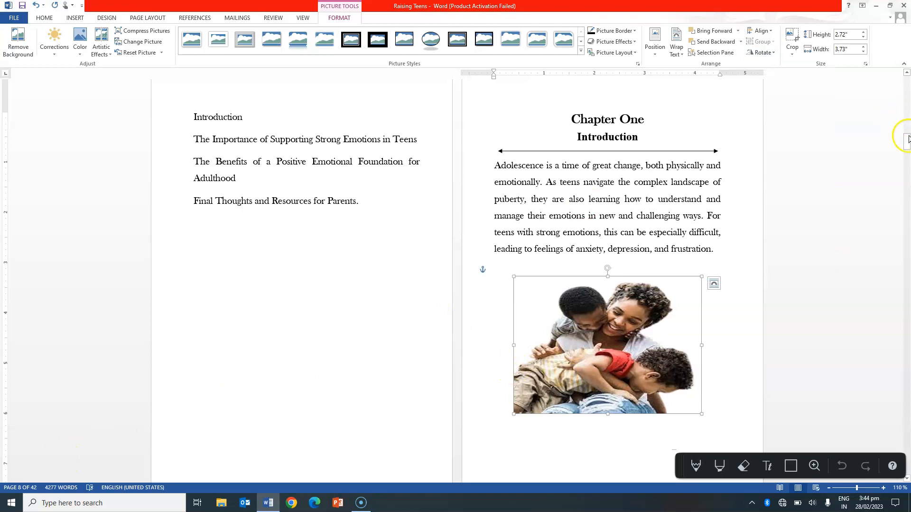
Step: Delete the extra blank lines below the picture to bring the "In this book" paragraph up directly beneath it
{"action": "left_click_drag", "start_coordinate": [908, 142], "coordinate": [907, 150]}
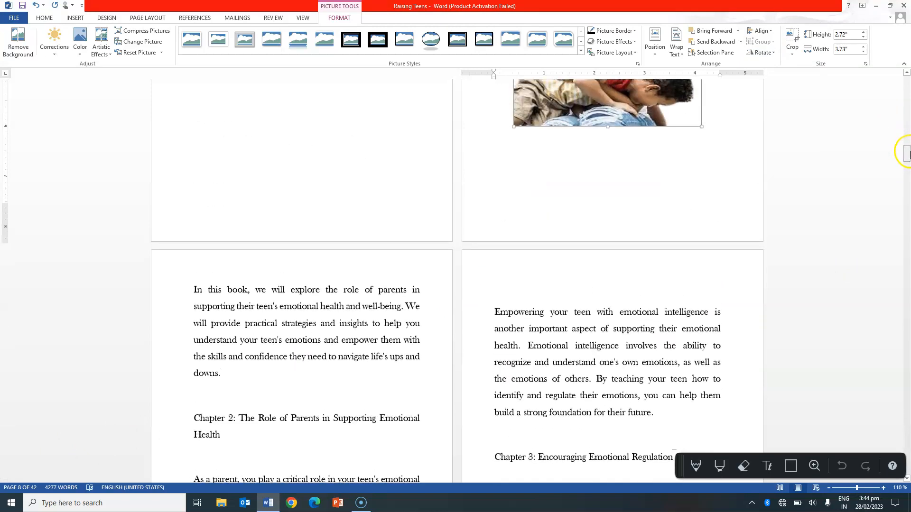
{"action": "left_click", "coordinate": [533, 175]}
{"action": "key", "text": "BackSpace"}
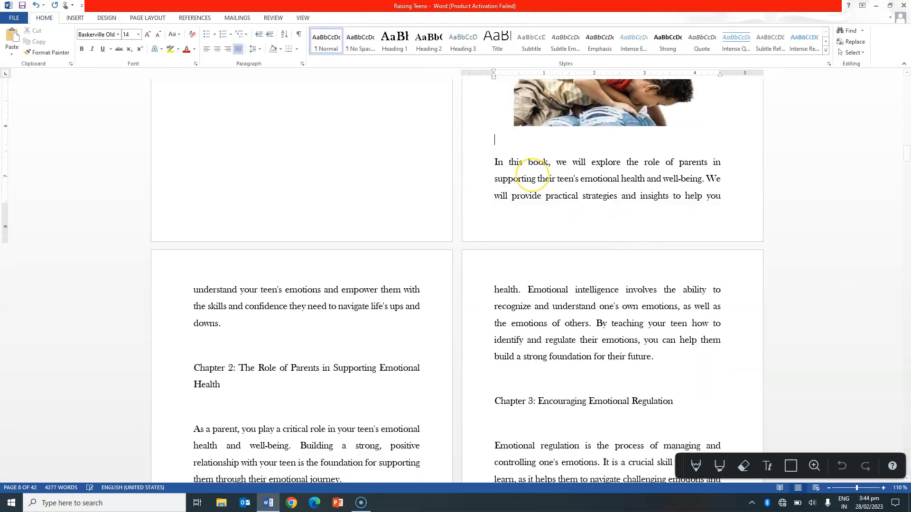
{"action": "key", "text": "BackSpace"}
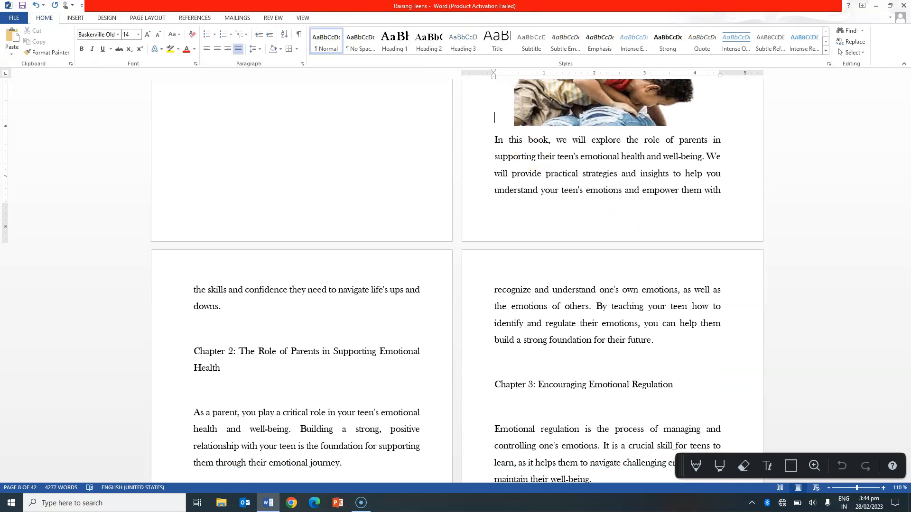
Step: Delete the blank line above the Chapter 2 heading and insert a page break before the heading
{"action": "left_click_drag", "start_coordinate": [906, 152], "coordinate": [907, 159]}
{"action": "left_click", "coordinate": [210, 333]}
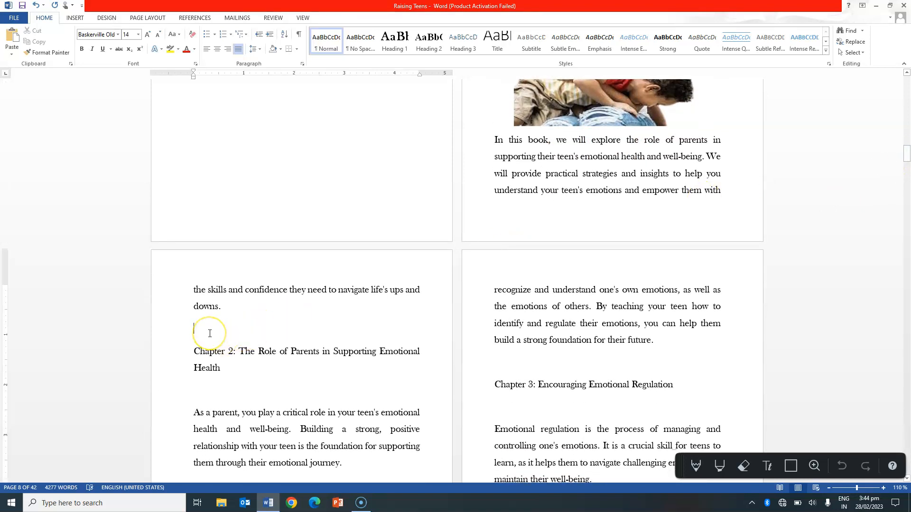
{"action": "key", "text": "BackSpace"}
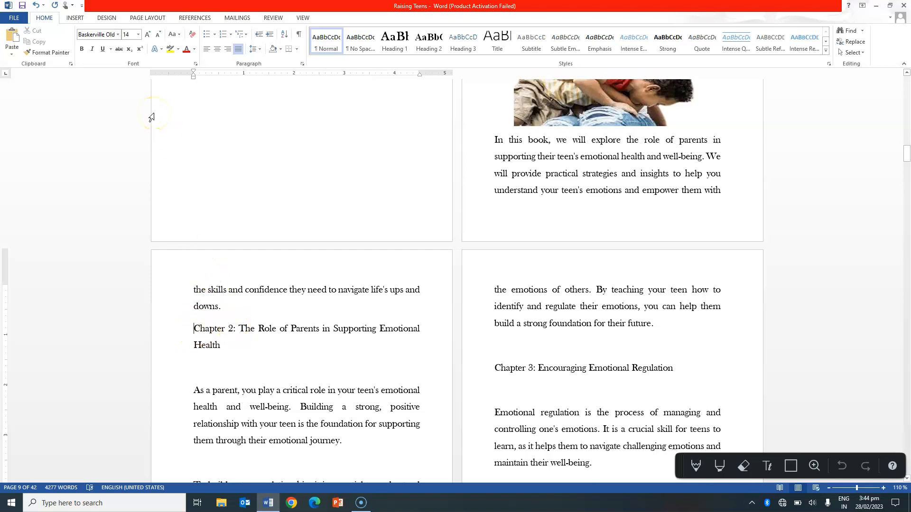
{"action": "left_click", "coordinate": [75, 17]}
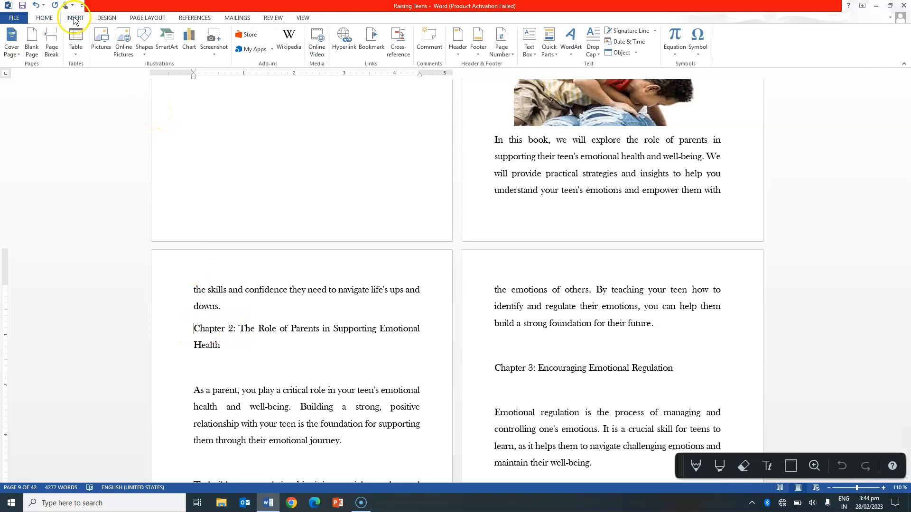
{"action": "left_click", "coordinate": [52, 37]}
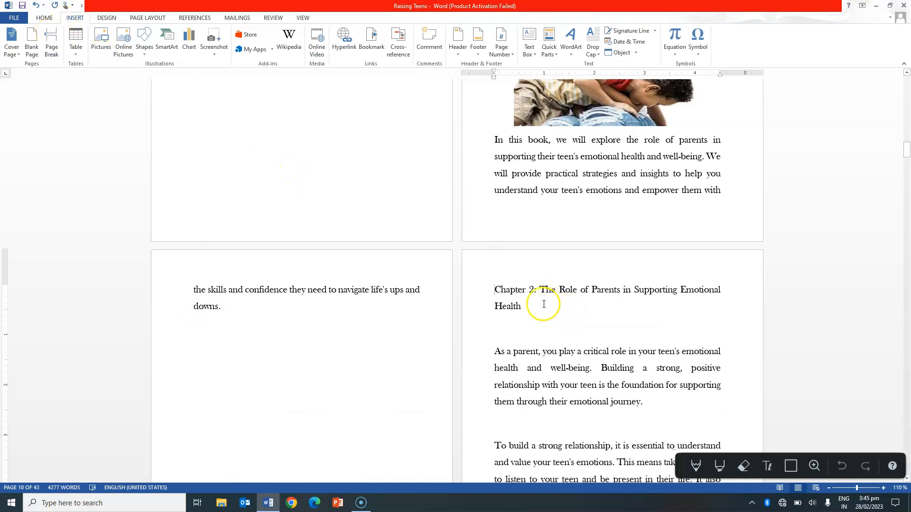
Step: Rewrite the chapter heading as "Chapter Two", with "The Role of Parents in Supporting Emotional Health" on its own line below
{"action": "key", "text": "BackSpace"}
{"action": "key", "text": "Return"}
{"action": "left_click", "coordinate": [540, 289]}
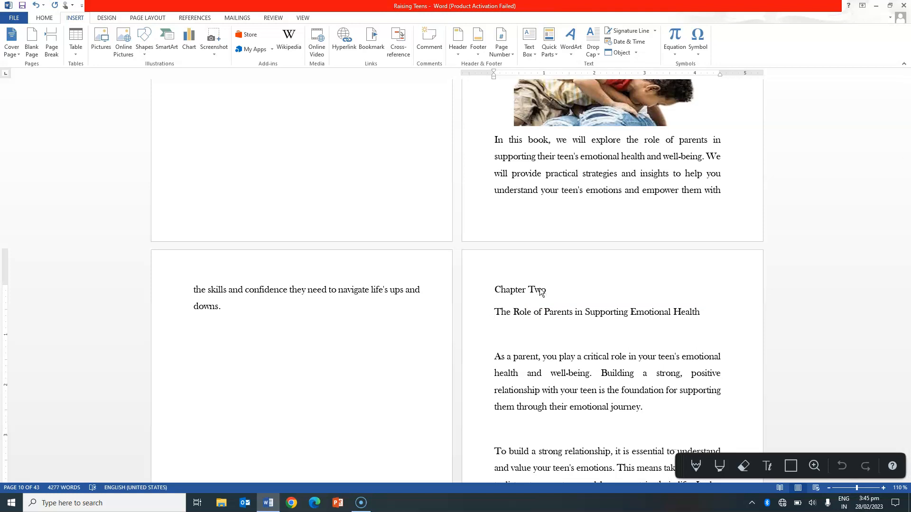
Step: Apply the Heading 1 style to "Chapter Two"
{"action": "left_click_drag", "start_coordinate": [495, 289], "coordinate": [553, 289]}
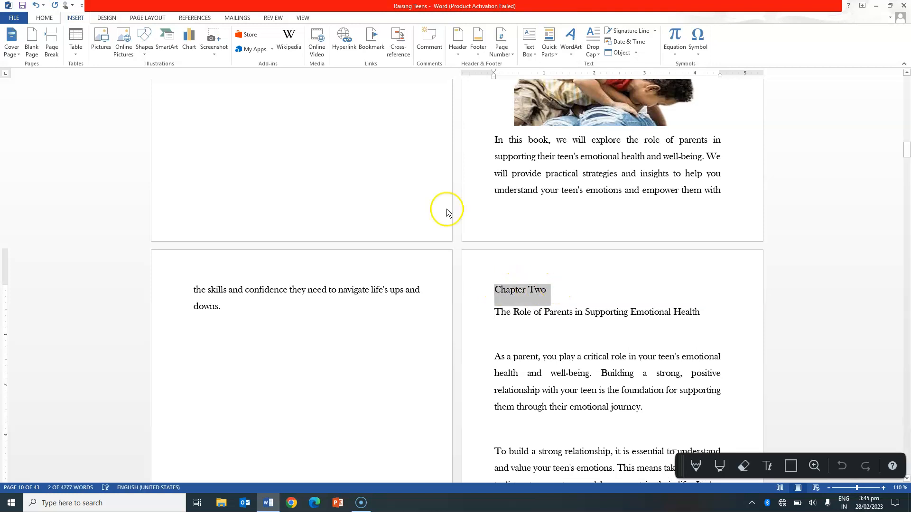
{"action": "left_click", "coordinate": [43, 19]}
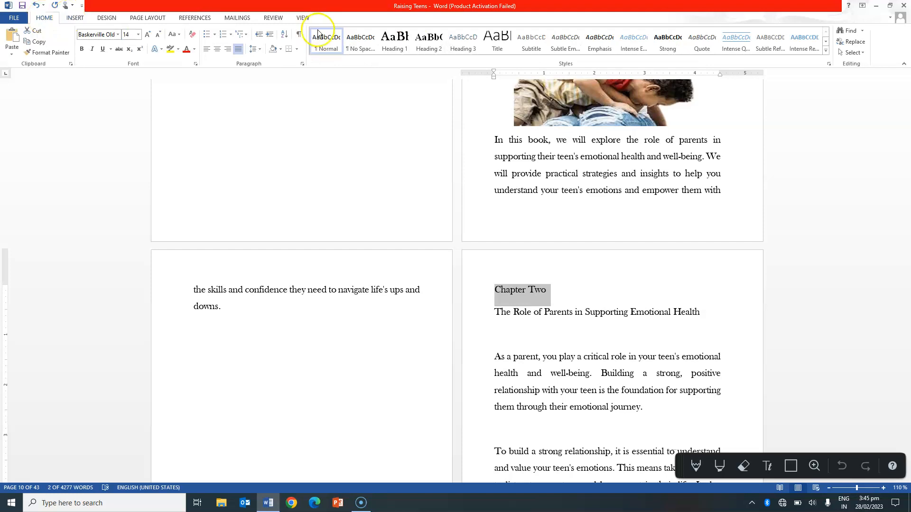
{"action": "left_click", "coordinate": [360, 42]}
{"action": "left_click", "coordinate": [393, 45]}
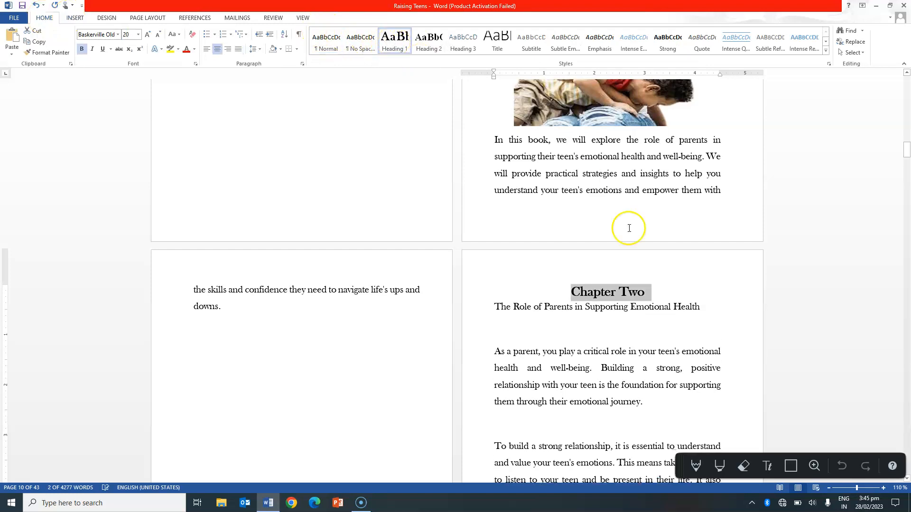
Step: Apply the Heading 2 style to "The Role of Parents in Supporting Emotional Health" and reduce its size to fit on one line
{"action": "left_click", "coordinate": [484, 313]}
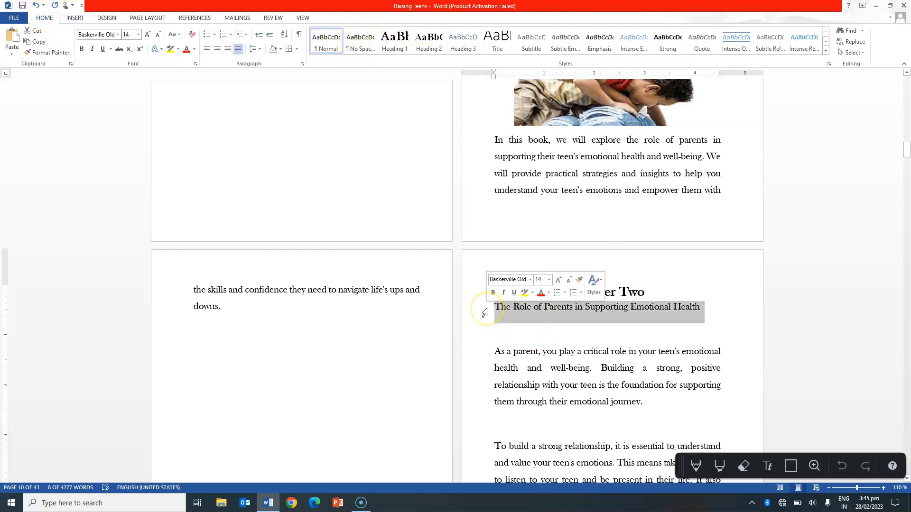
{"action": "left_click", "coordinate": [429, 43]}
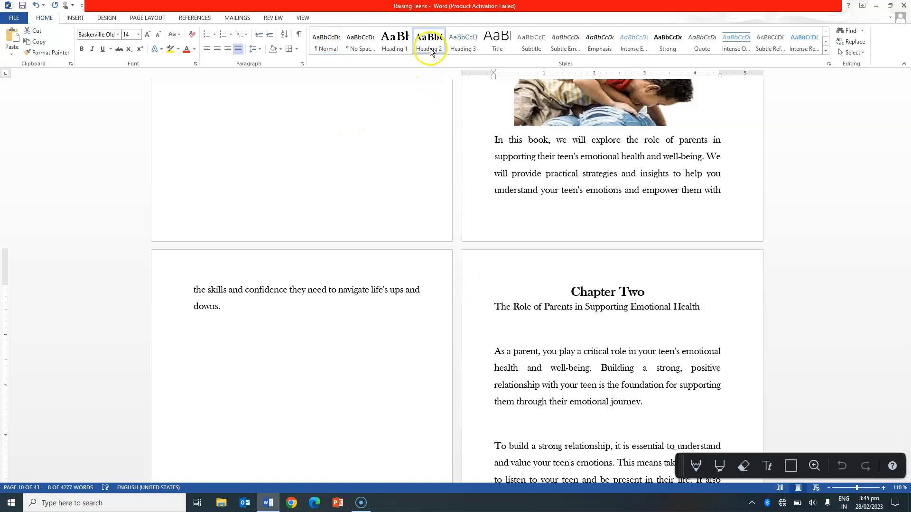
{"action": "left_click", "coordinate": [531, 346]}
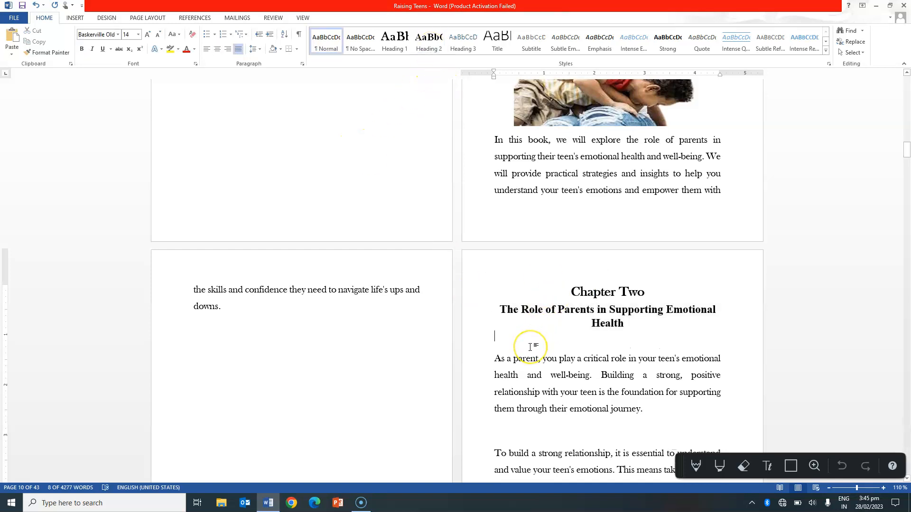
{"action": "left_click_drag", "start_coordinate": [629, 325], "coordinate": [515, 309]}
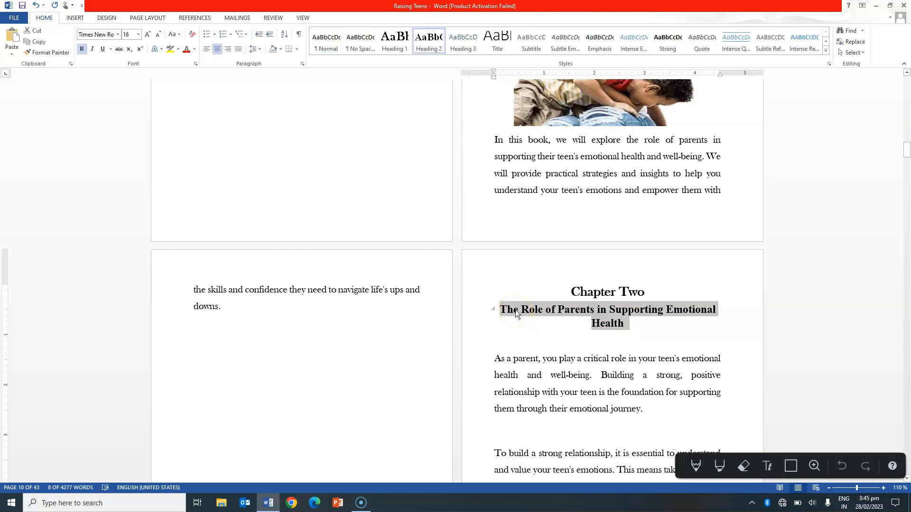
{"action": "left_click", "coordinate": [522, 321]}
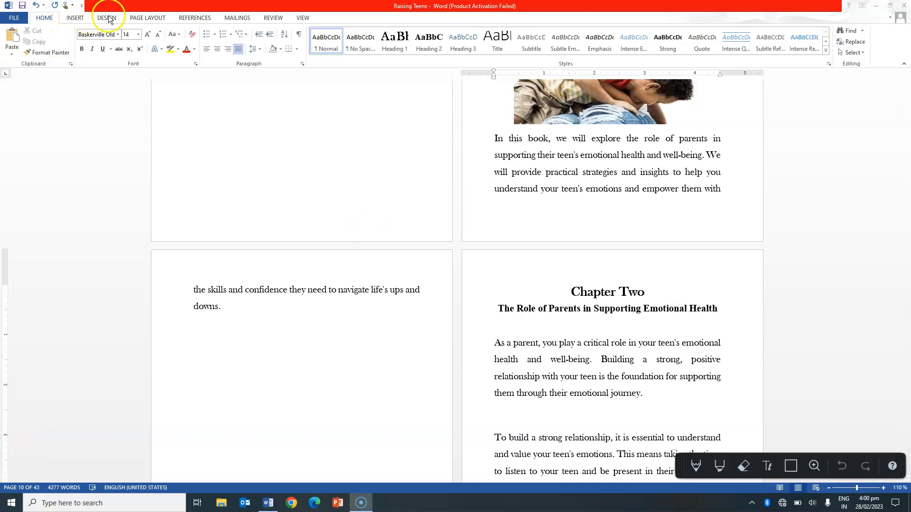
Step: Draw a horizontal double-headed arrow line about 4.09" wide below the Chapter Two subtitle and align it to the center
{"action": "left_click", "coordinate": [80, 19]}
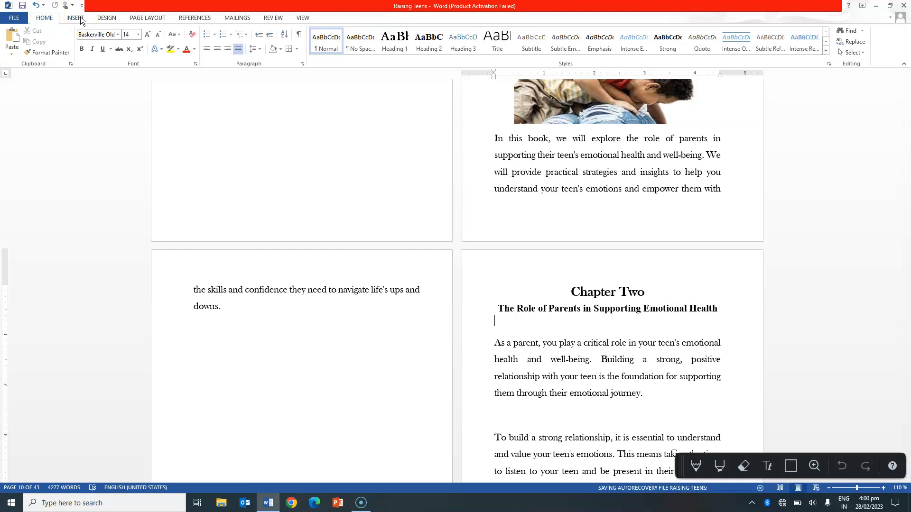
{"action": "left_click", "coordinate": [81, 16]}
{"action": "left_click", "coordinate": [145, 52]}
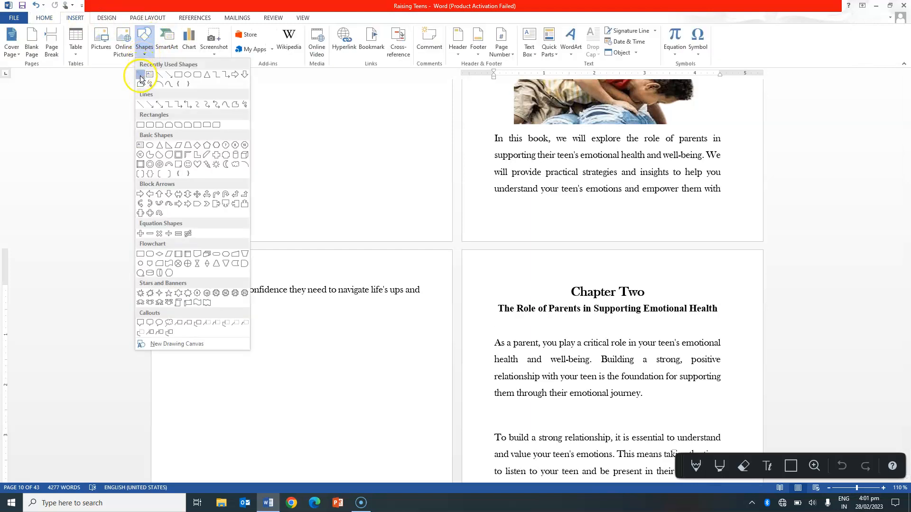
{"action": "left_click", "coordinate": [140, 75]}
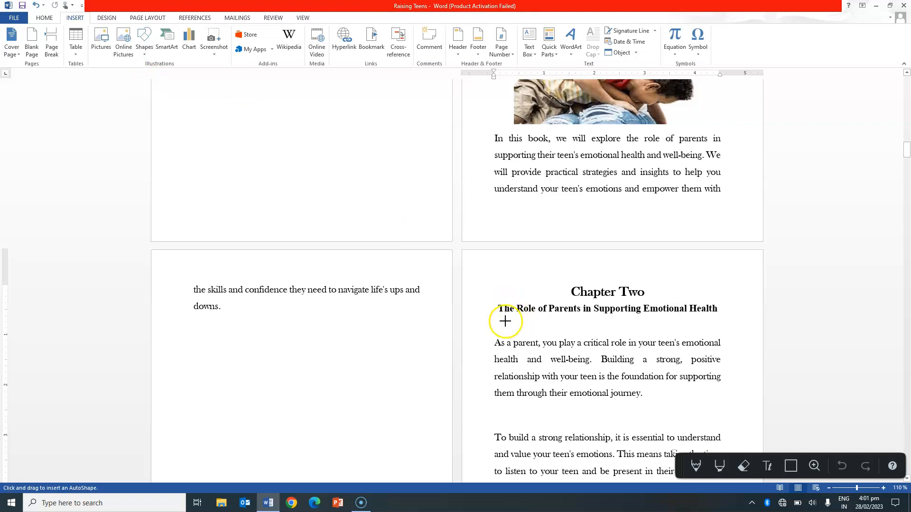
{"action": "mouse_move", "coordinate": [506, 321]}
{"action": "left_mouse_down"}
{"action": "mouse_move", "coordinate": [565, 331]}
{"action": "mouse_move", "coordinate": [701, 319]}
{"action": "left_mouse_up"}
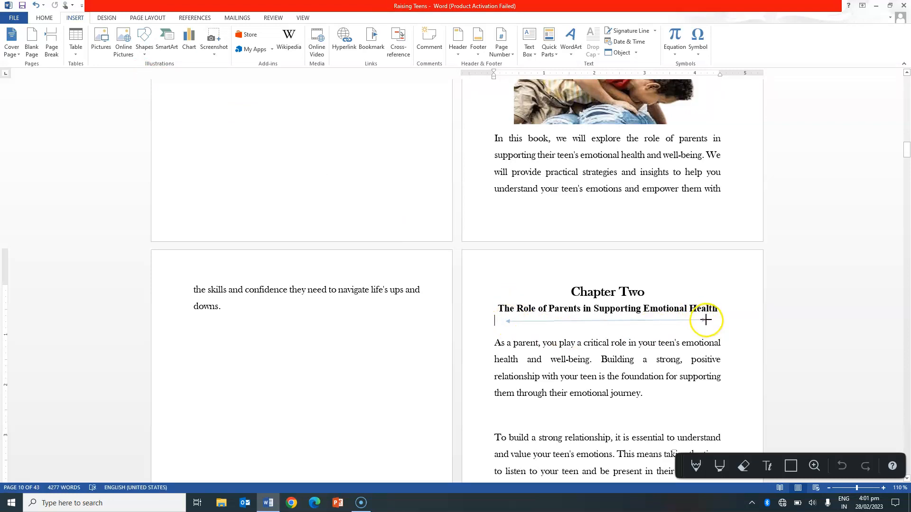
{"action": "left_click_drag", "start_coordinate": [707, 320], "coordinate": [710, 322]}
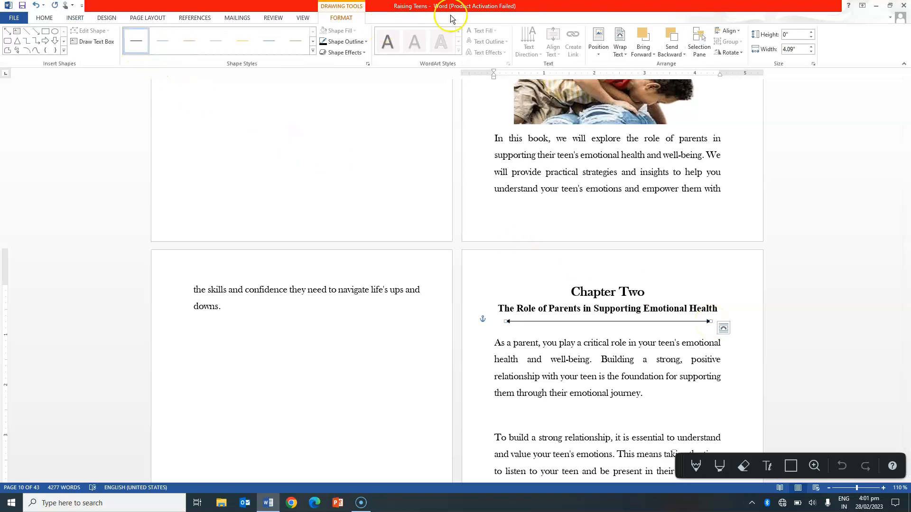
{"action": "left_click", "coordinate": [729, 31]}
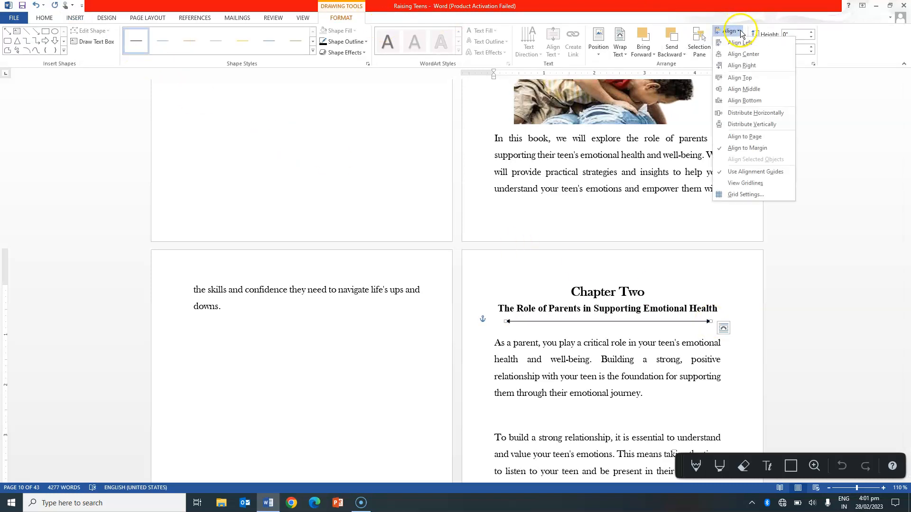
{"action": "left_click", "coordinate": [743, 54]}
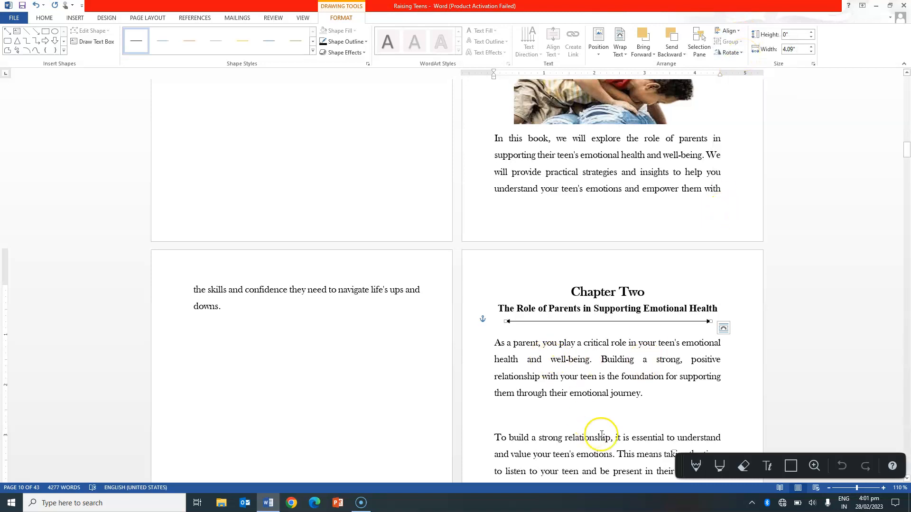
Step: Insert blank lines after the first Chapter Two paragraph, ending in "emotional journey", to make room for a picture
{"action": "left_click", "coordinate": [653, 400]}
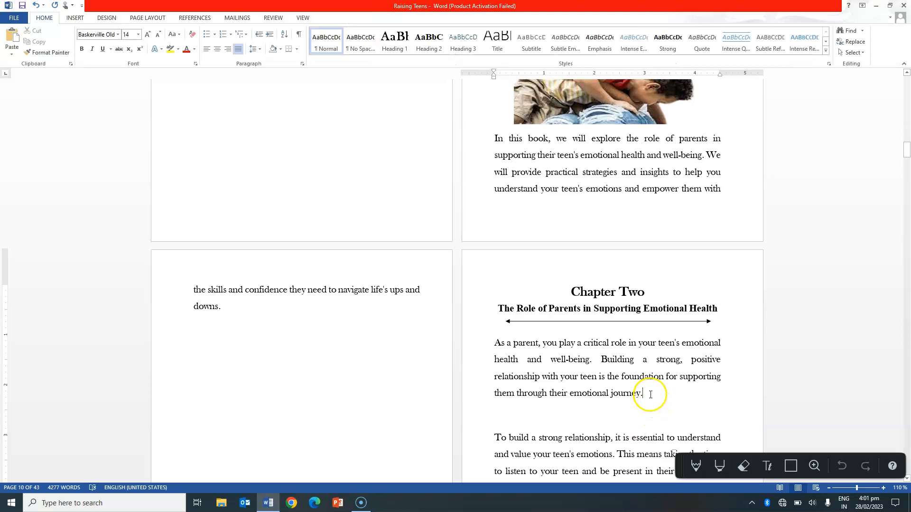
{"action": "key", "text": "Return"}
{"action": "key", "text": "Return"}
{"action": "scroll", "coordinate": [651, 395], "scroll_direction": "down", "scroll_amount": 1}
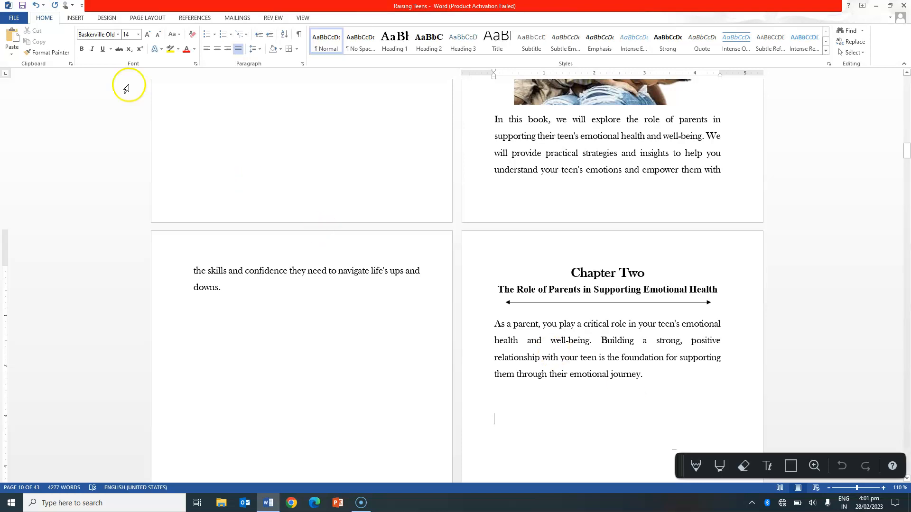
Step: Insert the picture of a child holding two adults' hands from file below the first Chapter Two paragraph
{"action": "left_click", "coordinate": [75, 19]}
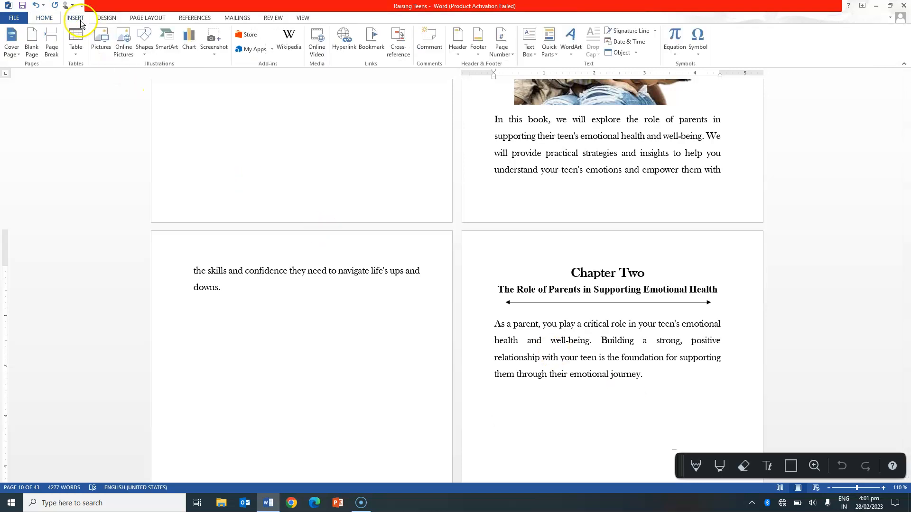
{"action": "left_click", "coordinate": [105, 42]}
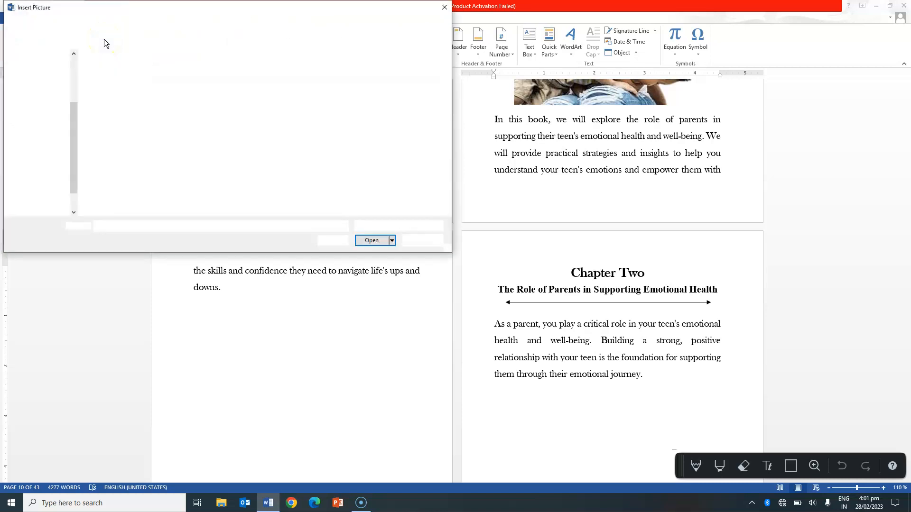
{"action": "double_click", "coordinate": [160, 77]}
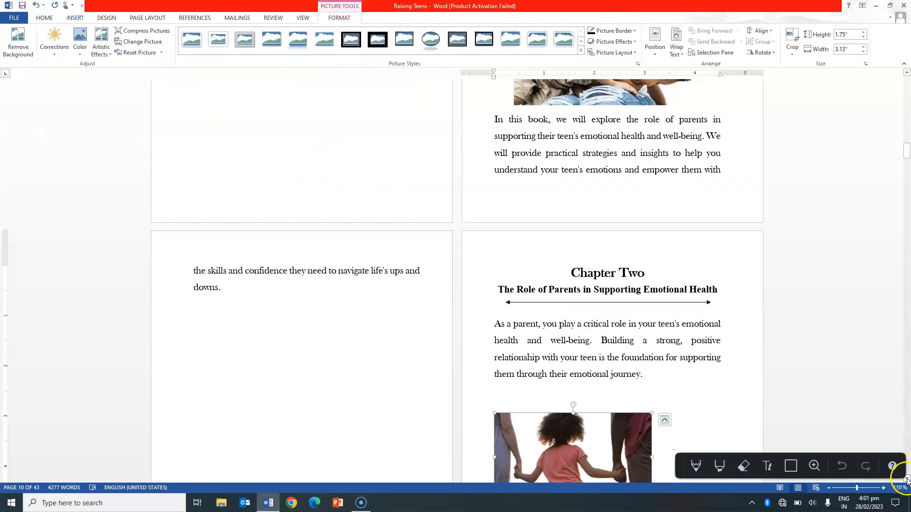
{"action": "scroll", "coordinate": [906, 480], "scroll_direction": "down", "scroll_amount": 4}
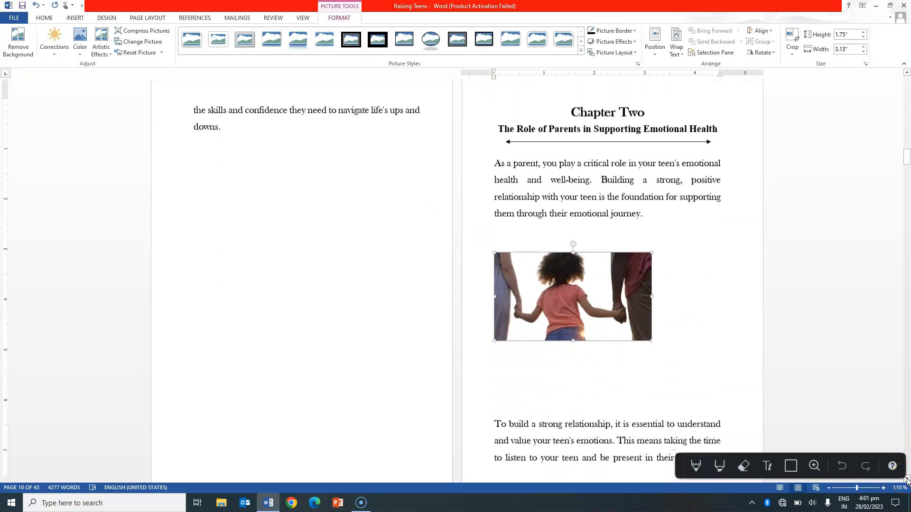
{"action": "left_click_drag", "start_coordinate": [597, 283], "coordinate": [597, 266]}
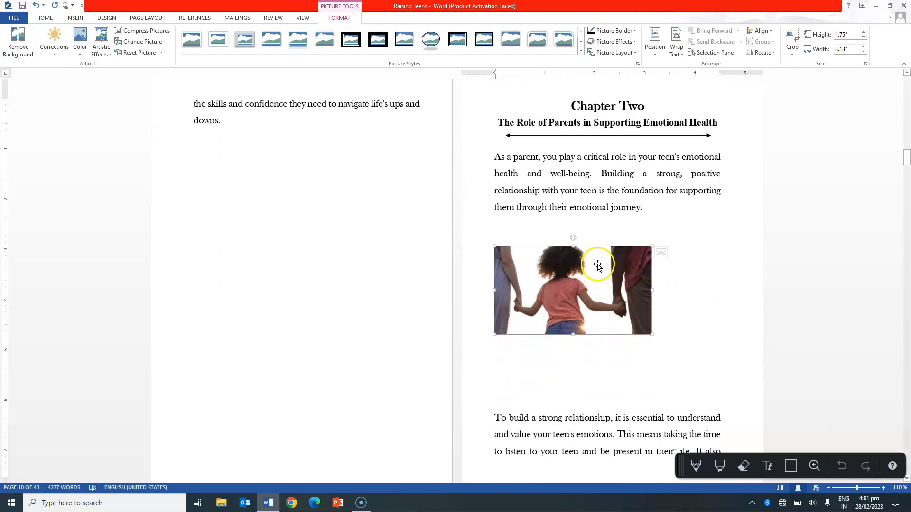
Step: Set the Chapter Two picture's text wrapping to Tight and insert a blank line to separate it from the paragraph below
{"action": "left_click", "coordinate": [664, 254]}
{"action": "left_click", "coordinate": [713, 315]}
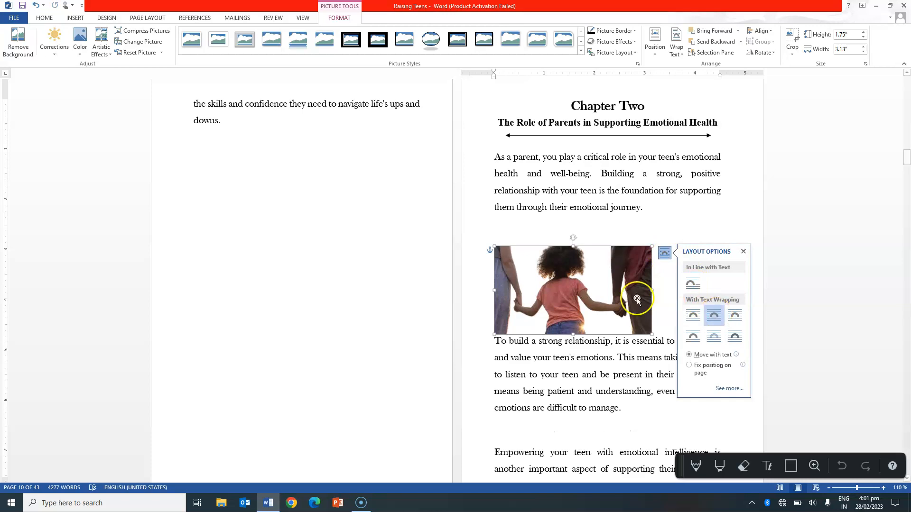
{"action": "left_click", "coordinate": [660, 326]}
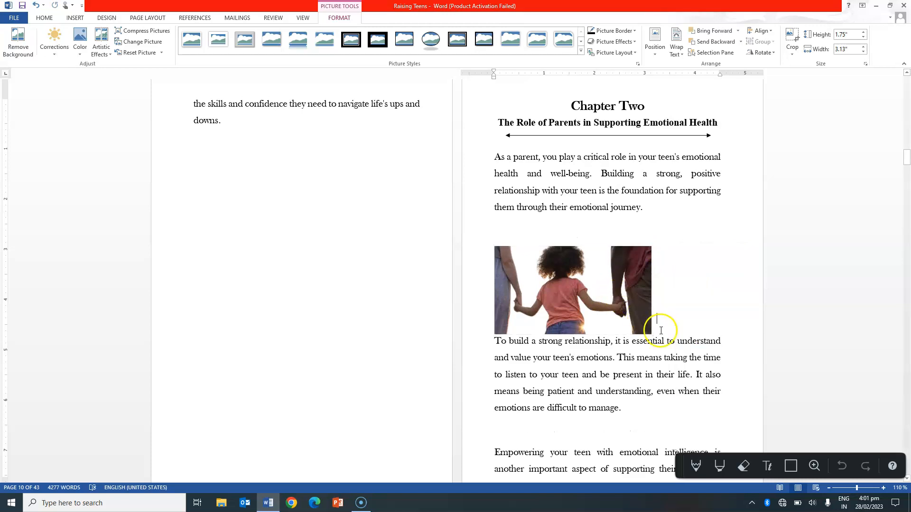
{"action": "key", "text": "Return"}
Step: Enlarge the Chapter Two picture to about 2.03" by 3.62" and place it roughly centered, slightly closer to the paragraph above
{"action": "left_click", "coordinate": [619, 298]}
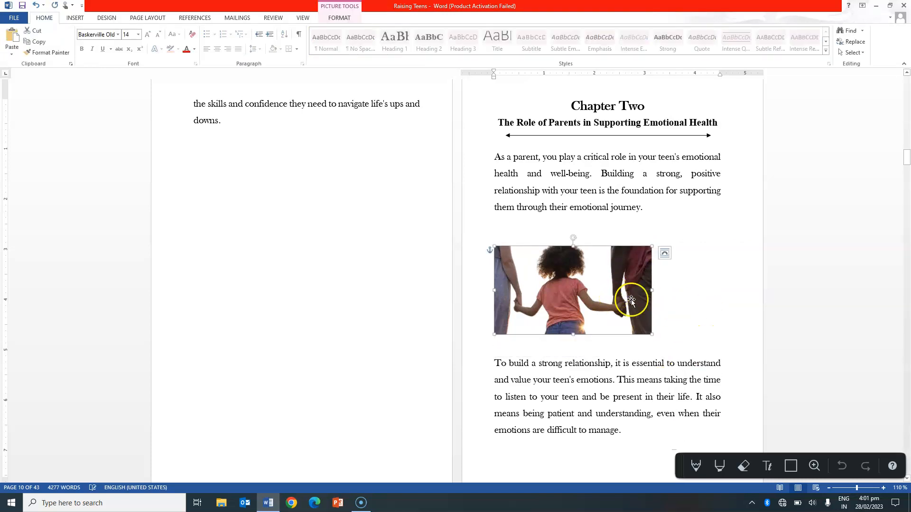
{"action": "left_click_drag", "start_coordinate": [652, 334], "coordinate": [676, 339]}
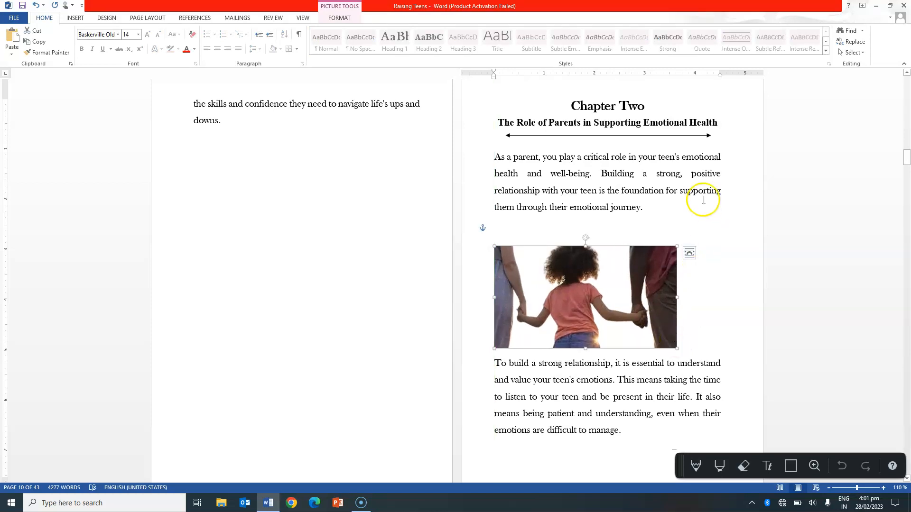
{"action": "double_click", "coordinate": [615, 266]}
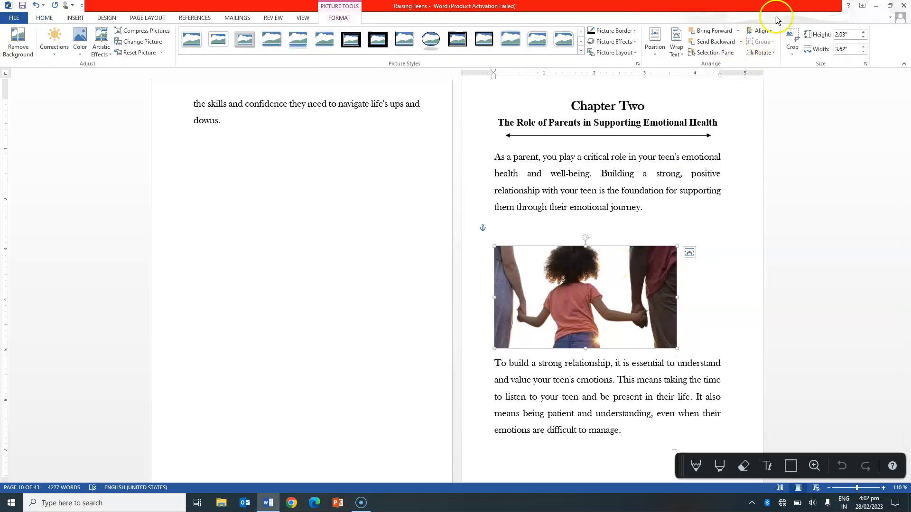
{"action": "left_click", "coordinate": [771, 33]}
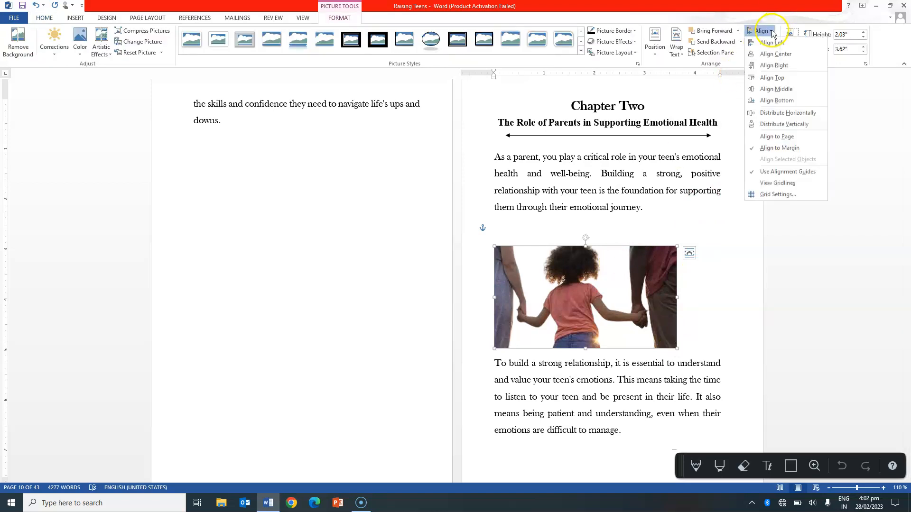
{"action": "left_click", "coordinate": [772, 56]}
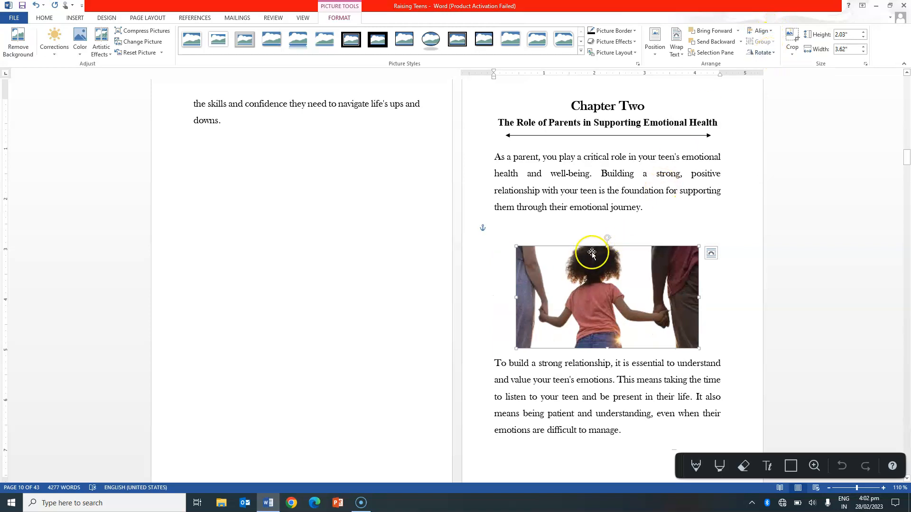
{"action": "left_click_drag", "start_coordinate": [591, 258], "coordinate": [588, 241]}
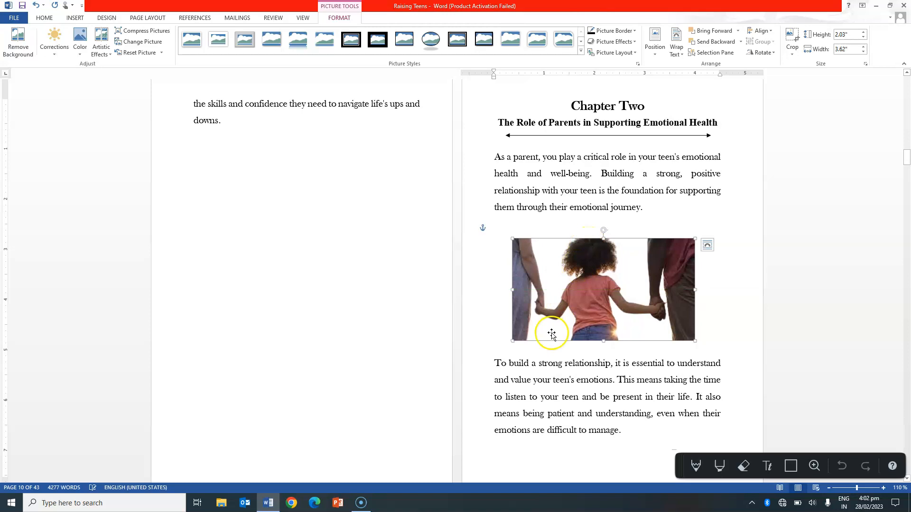
{"action": "left_click", "coordinate": [651, 417]}
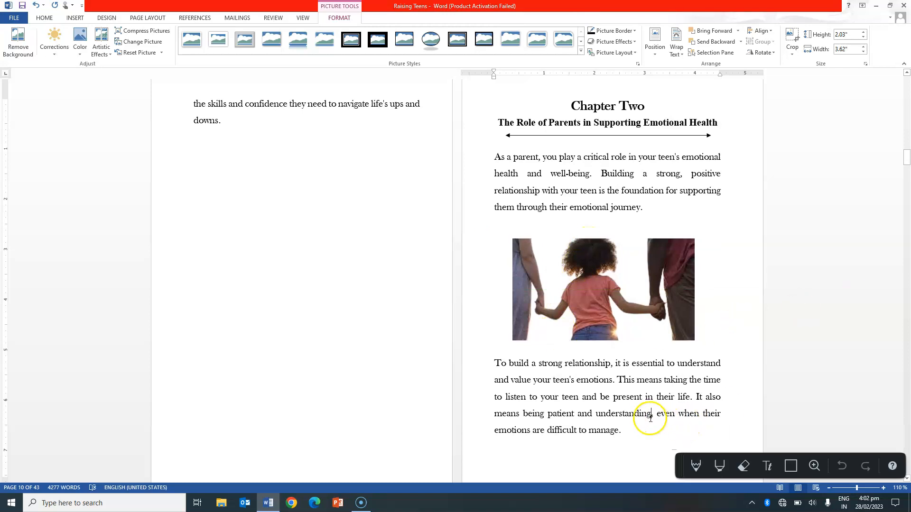
Step: Insert a page break before the line "Chapter 3: Encouraging Emotional Regulation"
{"action": "left_click_drag", "start_coordinate": [907, 162], "coordinate": [907, 140]}
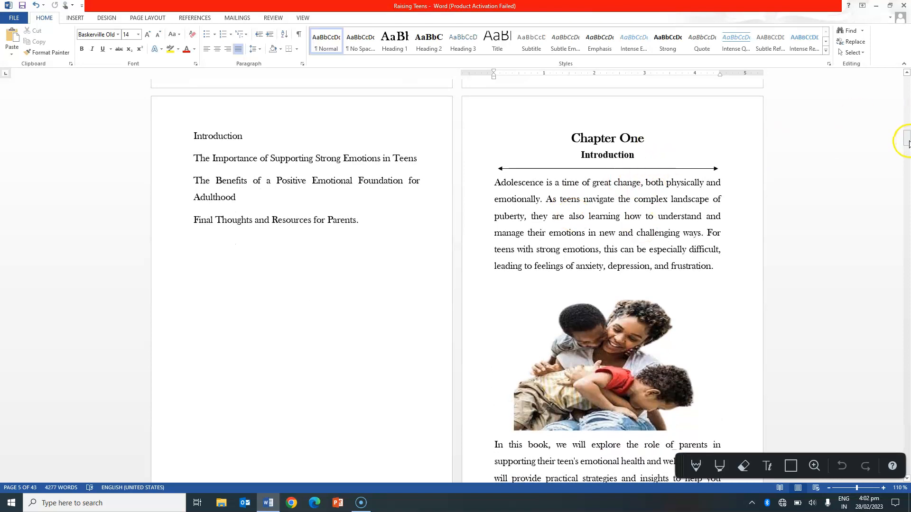
{"action": "left_click_drag", "start_coordinate": [907, 141], "coordinate": [908, 176]}
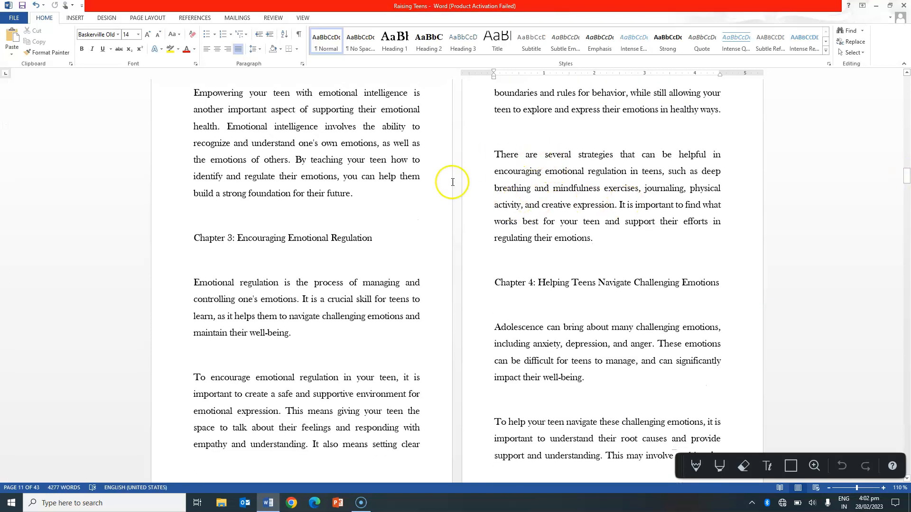
{"action": "left_click", "coordinate": [192, 238]}
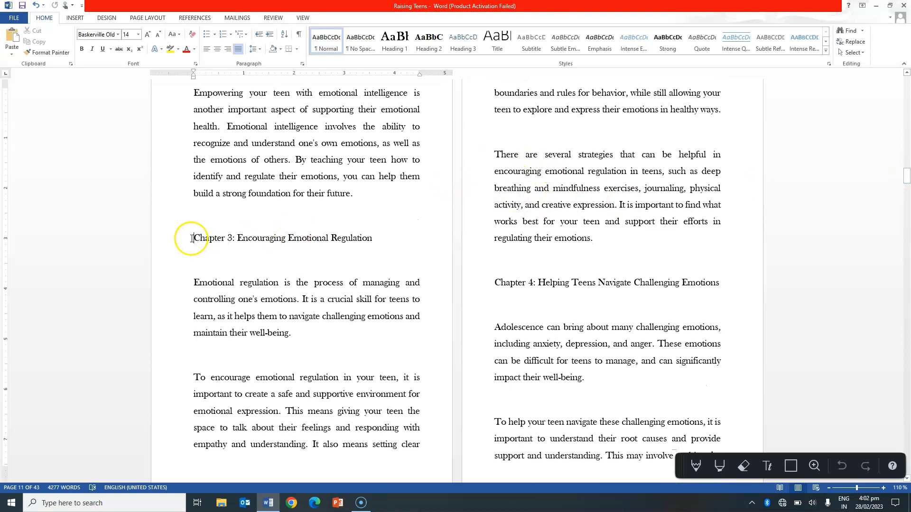
{"action": "left_click", "coordinate": [75, 19]}
{"action": "left_click", "coordinate": [52, 42]}
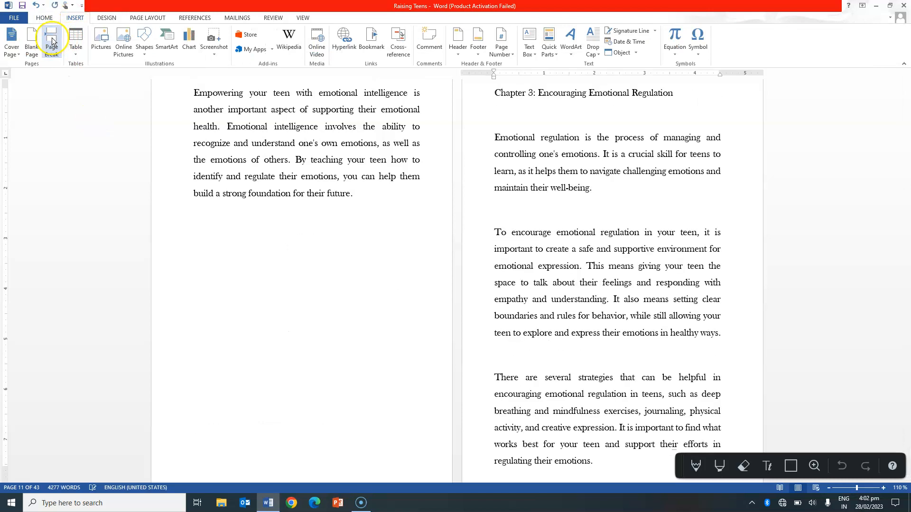
Step: Change the chapter title to "Chapter Three" and move "Encouraging Emotional Regulation" onto its own line
{"action": "left_click", "coordinate": [535, 93]}
{"action": "key", "text": "BackSpace"}
{"action": "key", "text": "BackSpace"}
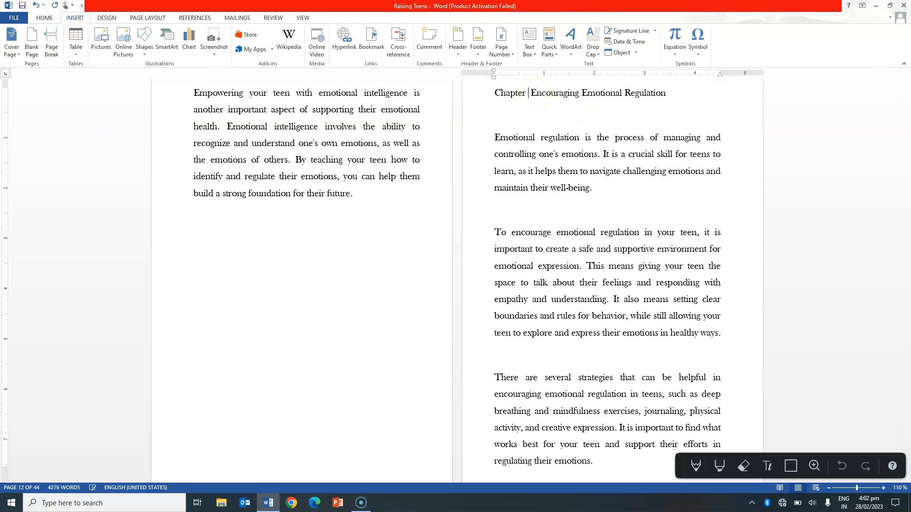
{"action": "type", "text": "Three"}
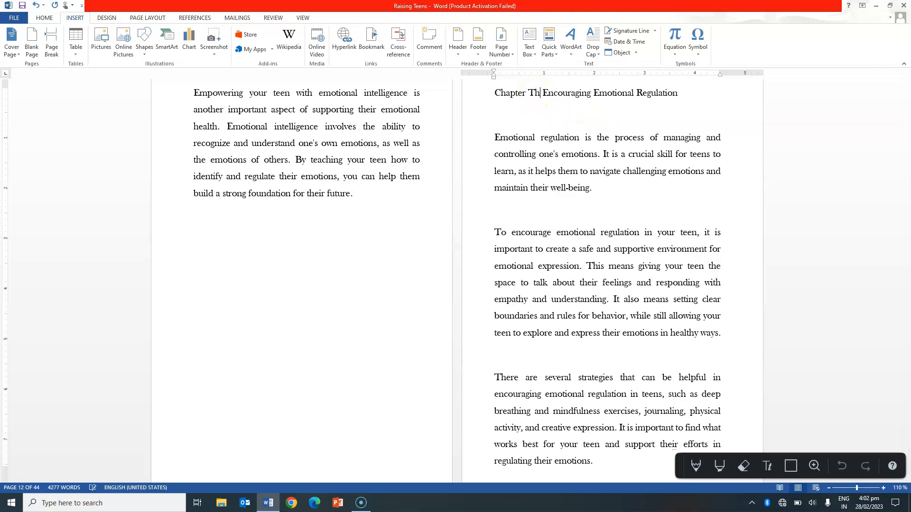
{"action": "key", "text": "Return"}
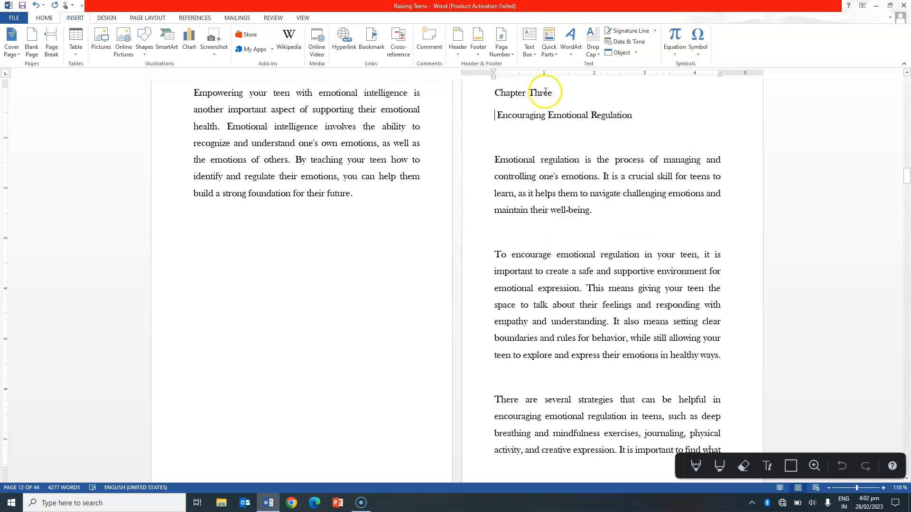
Step: Apply the Heading 1 style to "Chapter Three" and the Heading 2 style to "Encouraging Emotional Regulation"
{"action": "left_click_drag", "start_coordinate": [555, 96], "coordinate": [495, 93]}
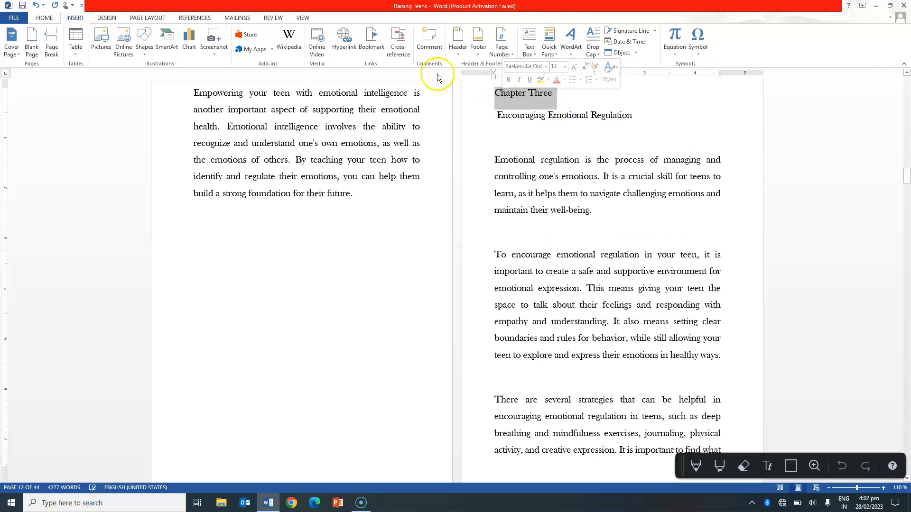
{"action": "left_click", "coordinate": [44, 18]}
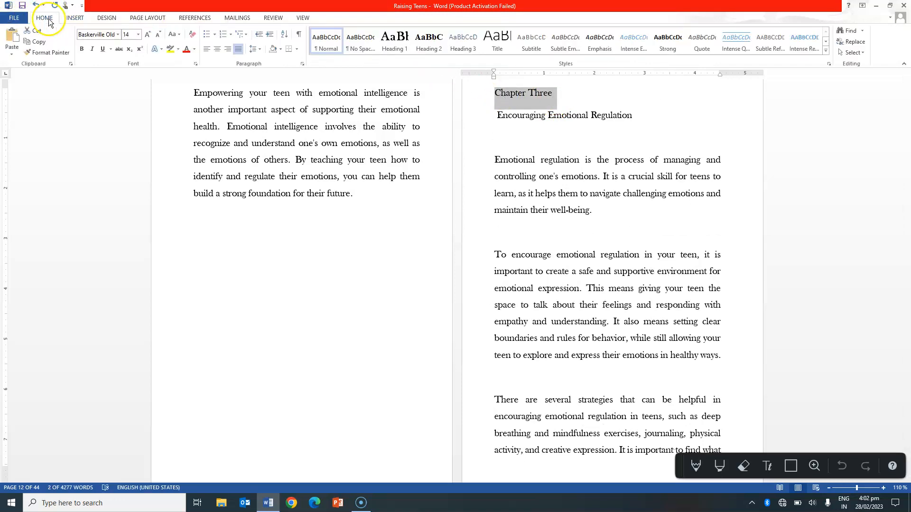
{"action": "left_click", "coordinate": [398, 43]}
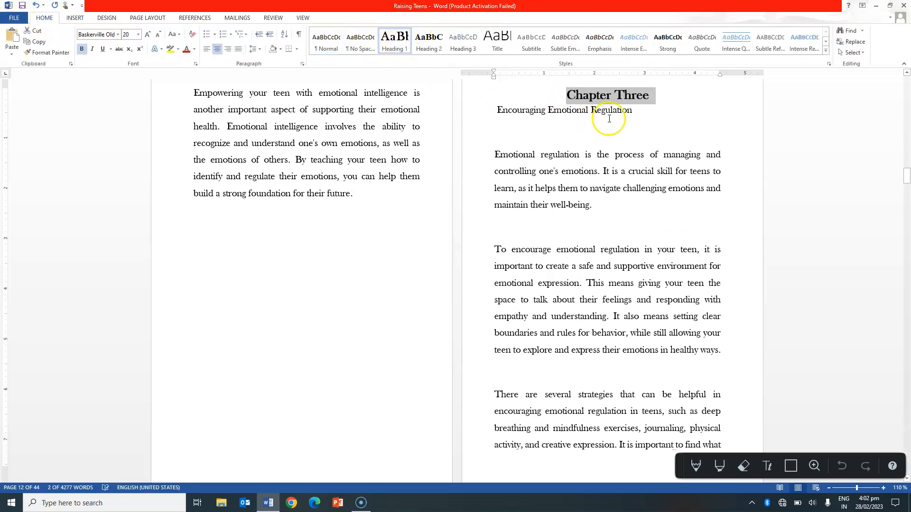
{"action": "left_click_drag", "start_coordinate": [640, 115], "coordinate": [497, 119]}
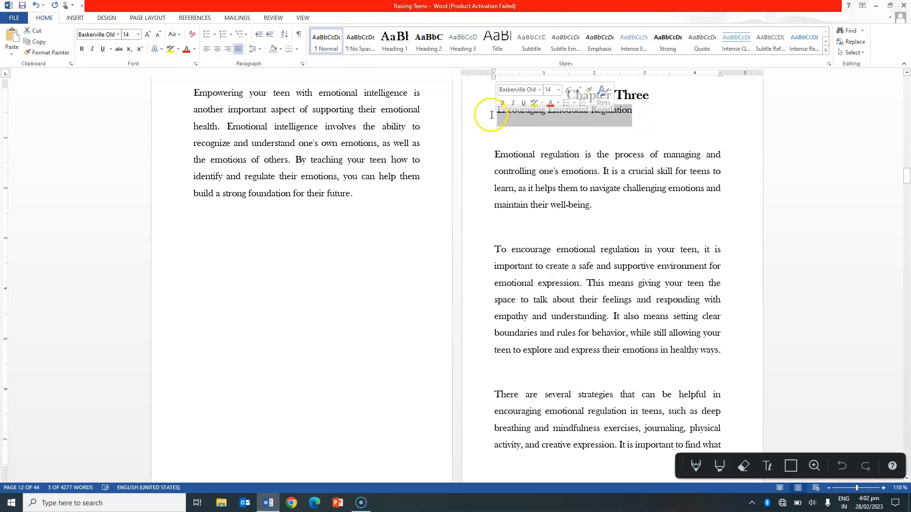
{"action": "left_click", "coordinate": [425, 47]}
{"action": "left_click", "coordinate": [596, 125]}
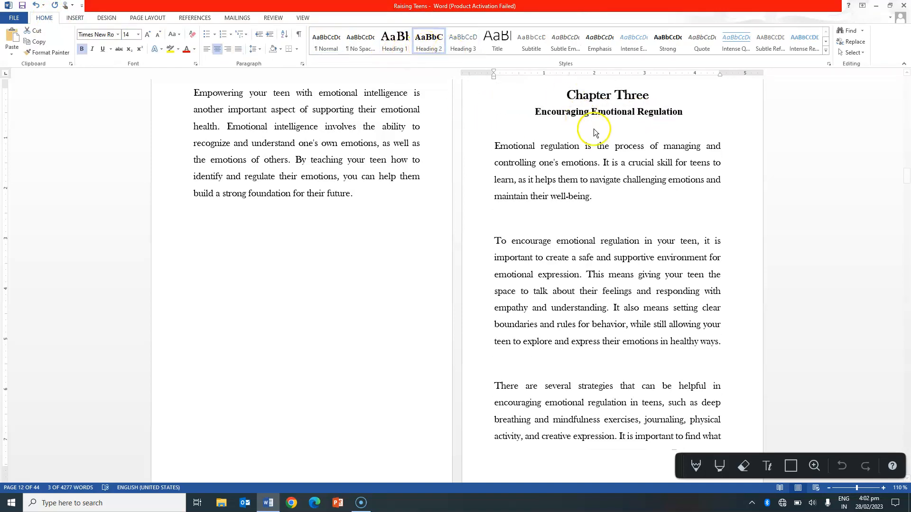
Step: Copy the double-headed arrow line from Chapter Two to below the Chapter Three subtitle and align it to the center
{"action": "left_click_drag", "start_coordinate": [906, 177], "coordinate": [905, 151]}
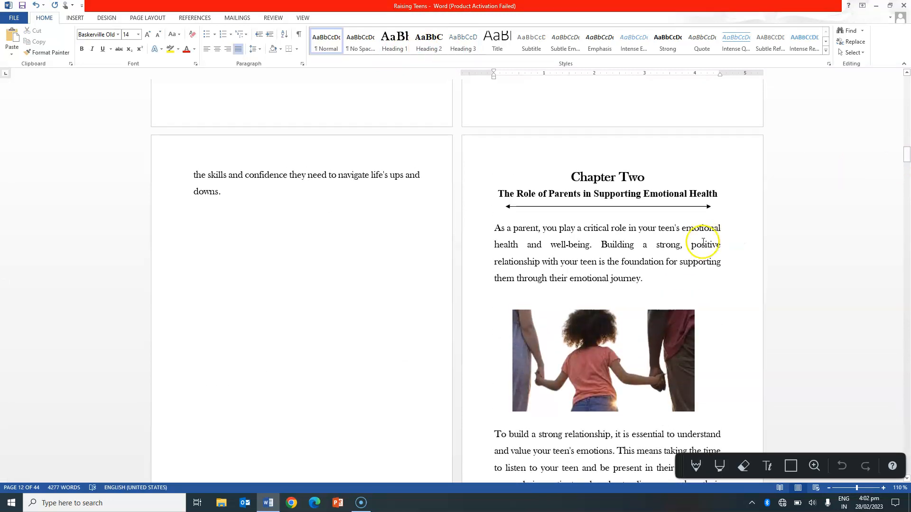
{"action": "left_click", "coordinate": [622, 208]}
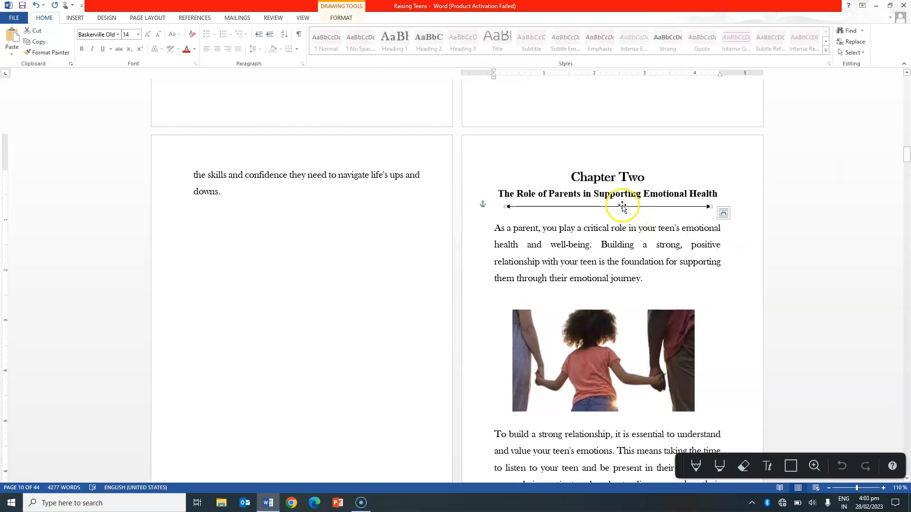
{"action": "mouse_move", "coordinate": [906, 162]}
{"action": "left_mouse_down"}
{"action": "mouse_move", "coordinate": [907, 190]}
{"action": "mouse_move", "coordinate": [906, 171]}
{"action": "left_mouse_up"}
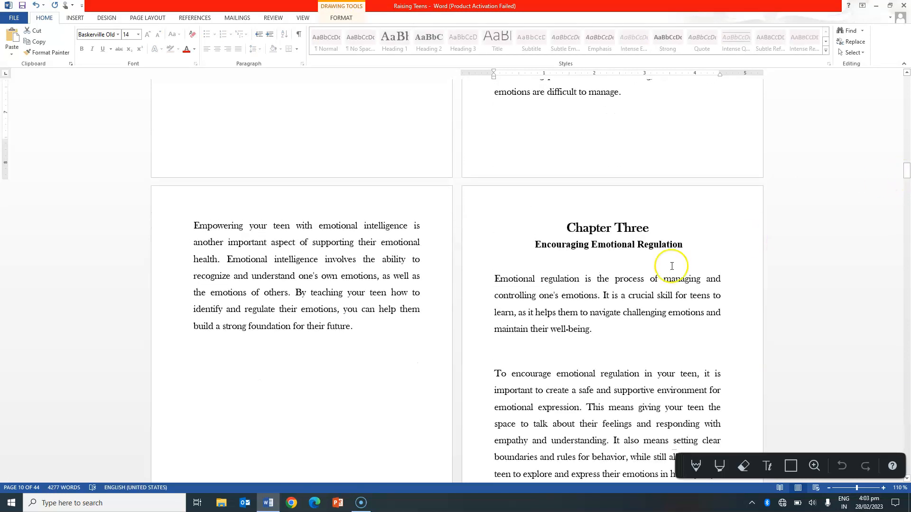
{"action": "left_click", "coordinate": [608, 263]}
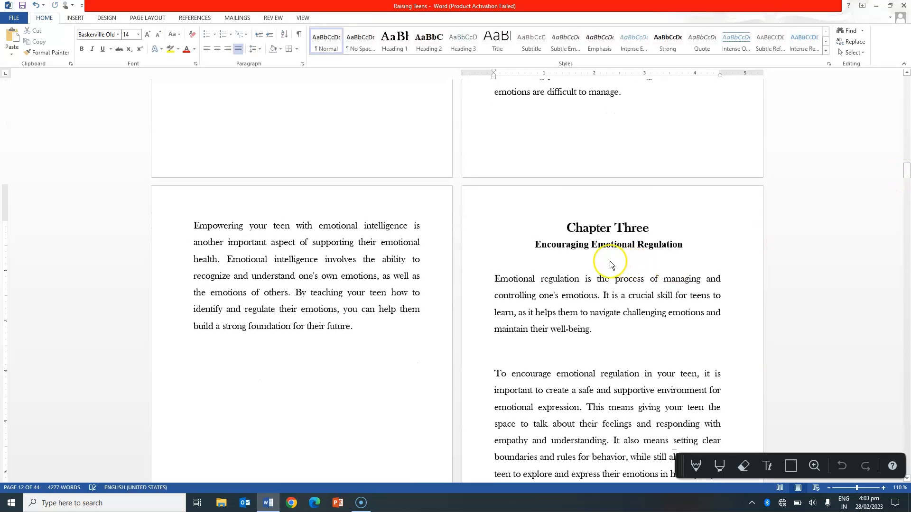
{"action": "key", "text": "ctrl+v"}
{"action": "left_click_drag", "start_coordinate": [600, 255], "coordinate": [611, 262]}
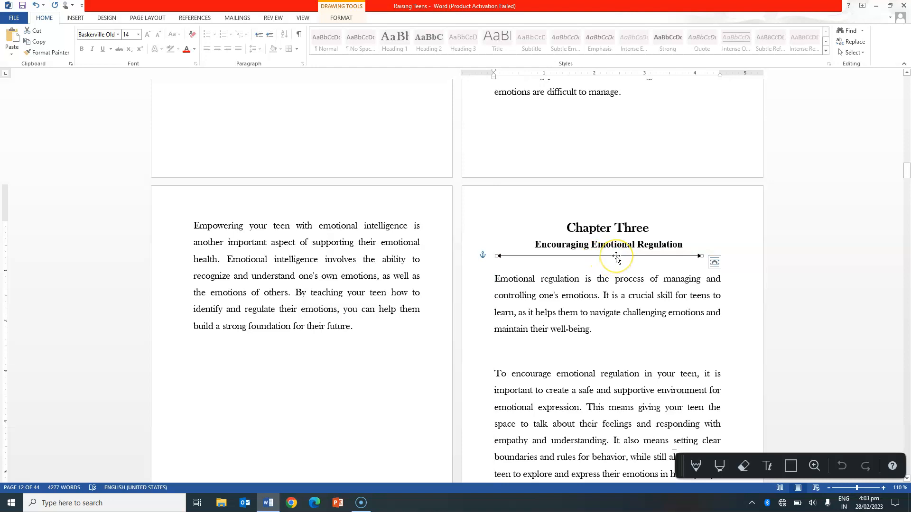
{"action": "double_click", "coordinate": [616, 256]}
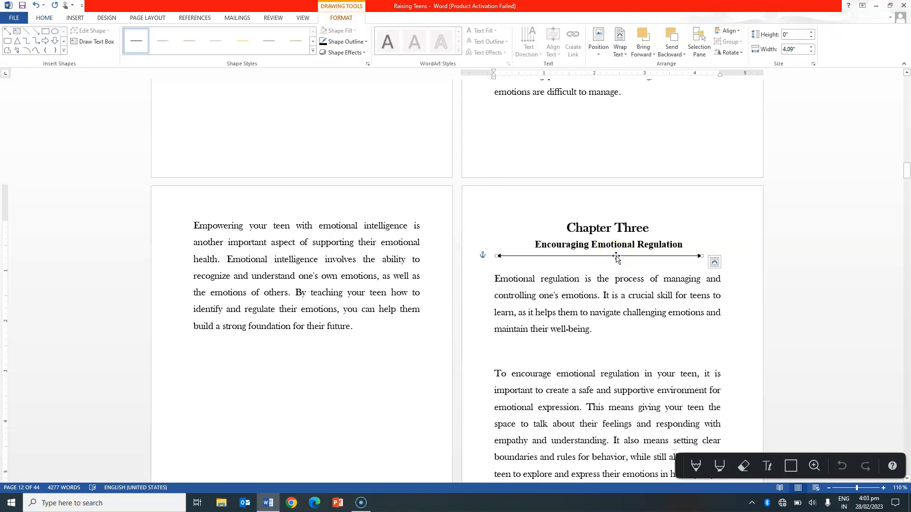
{"action": "left_click", "coordinate": [738, 32]}
{"action": "left_click", "coordinate": [744, 55]}
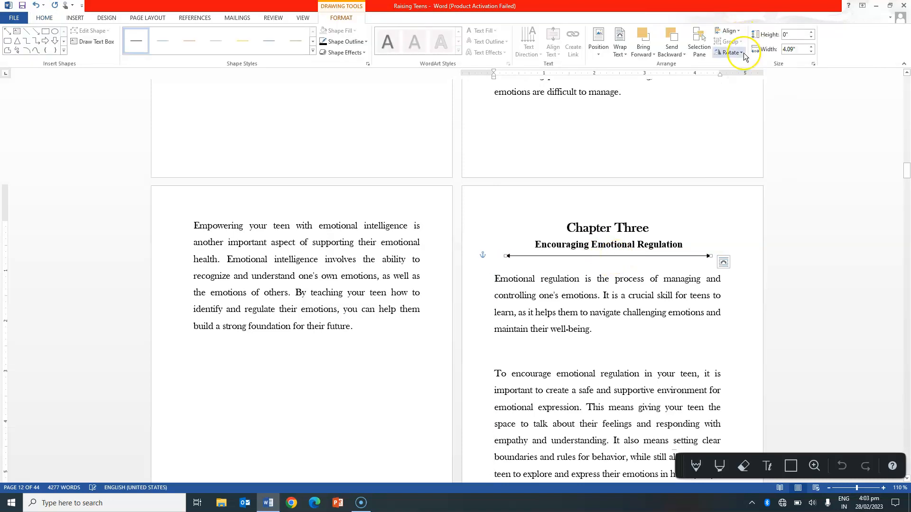
Step: Add blank lines after the first Chapter Three paragraph and insert the picture download__3_-removebg-preview from file there
{"action": "left_click", "coordinate": [600, 334]}
{"action": "key", "text": "Return"}
{"action": "key", "text": "Return"}
{"action": "key", "text": "Return"}
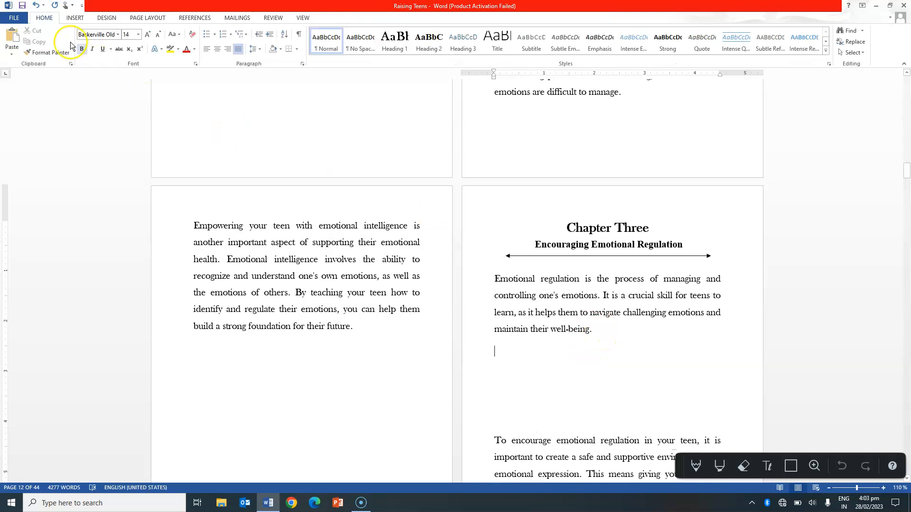
{"action": "left_click", "coordinate": [73, 19]}
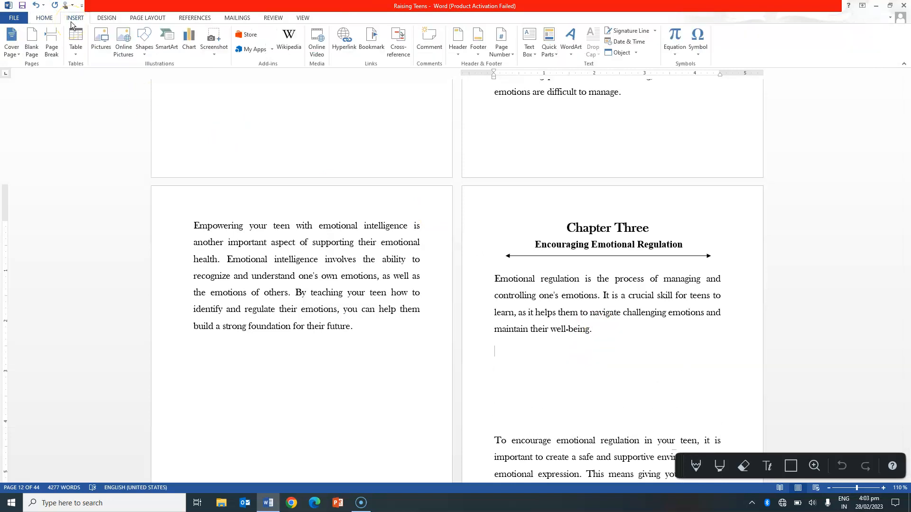
{"action": "left_click", "coordinate": [102, 42]}
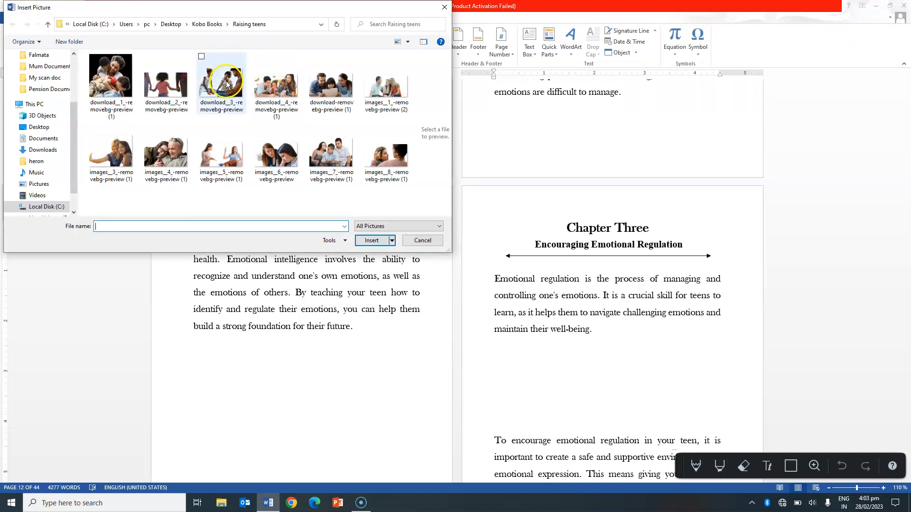
{"action": "double_click", "coordinate": [219, 86]}
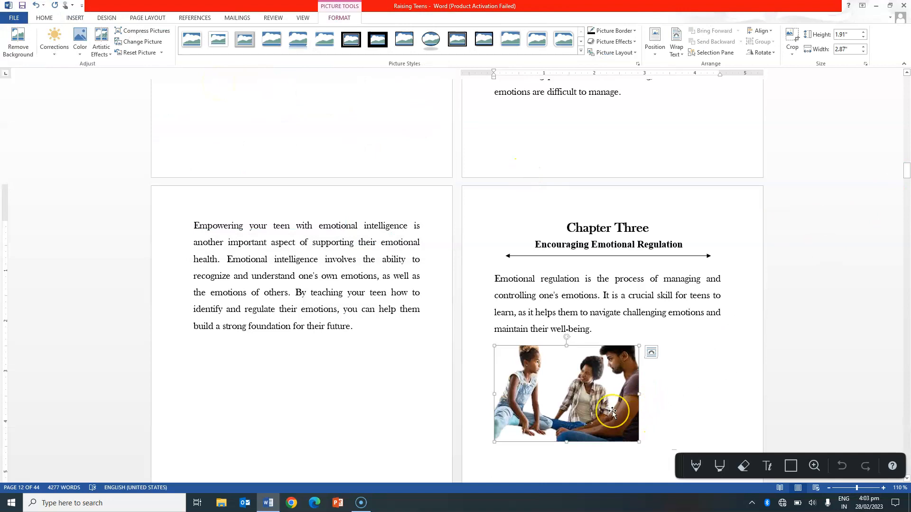
Step: Set the Chapter Three picture's text wrapping to Tight and push the following paragraph below it with a blank line
{"action": "left_click", "coordinate": [651, 352]}
{"action": "left_click", "coordinate": [704, 409]}
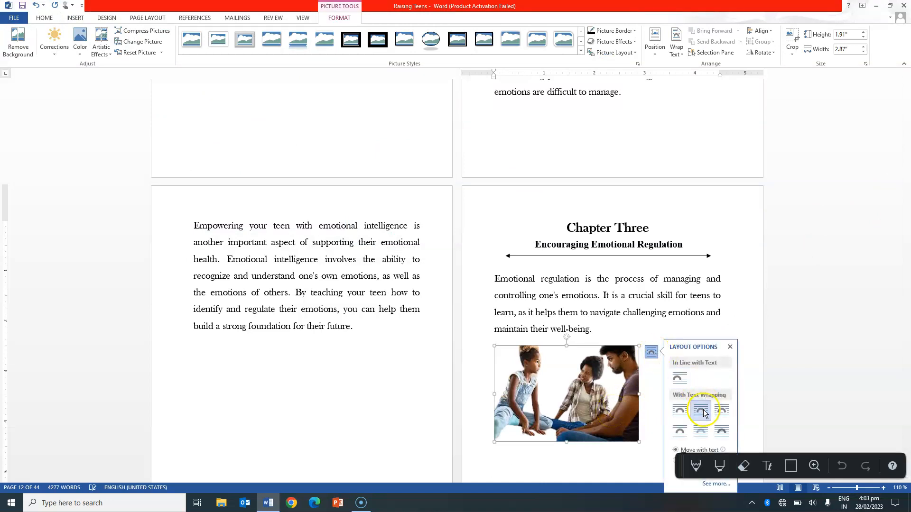
{"action": "left_click", "coordinate": [651, 424]}
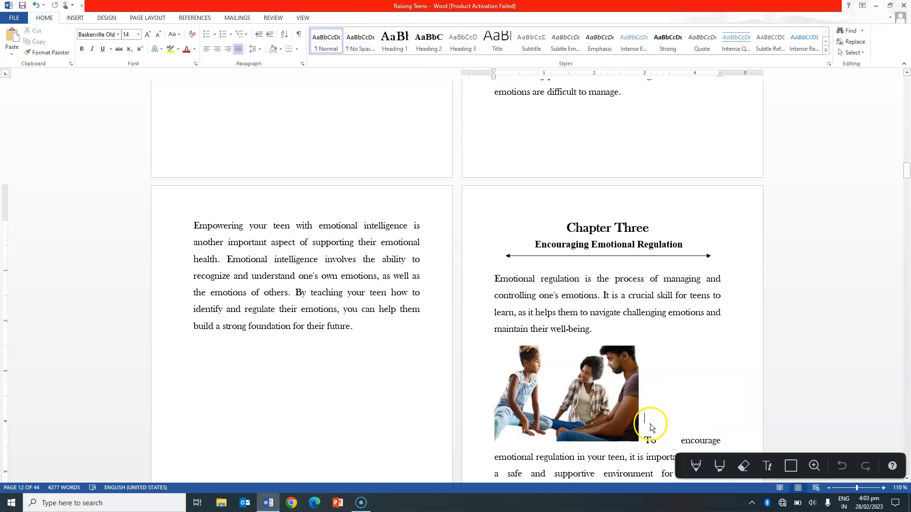
{"action": "key", "text": "Return"}
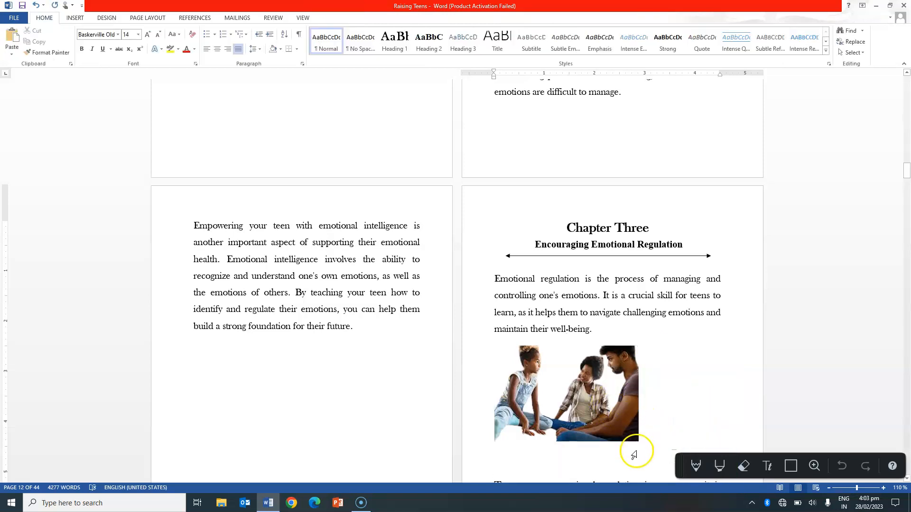
Step: Enlarge the Chapter Three picture to about 2.3" high by 3.45" wide and align it to the center
{"action": "left_click", "coordinate": [610, 420]}
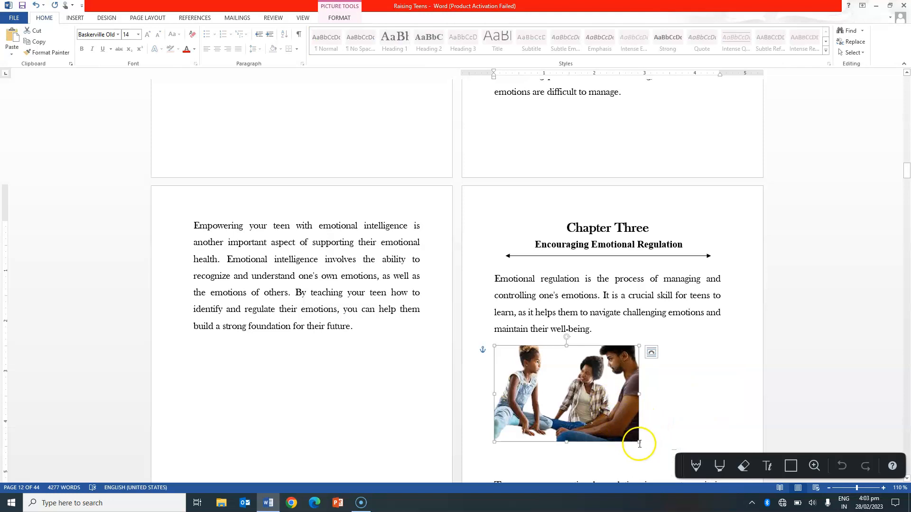
{"action": "left_click_drag", "start_coordinate": [638, 441], "coordinate": [667, 455]}
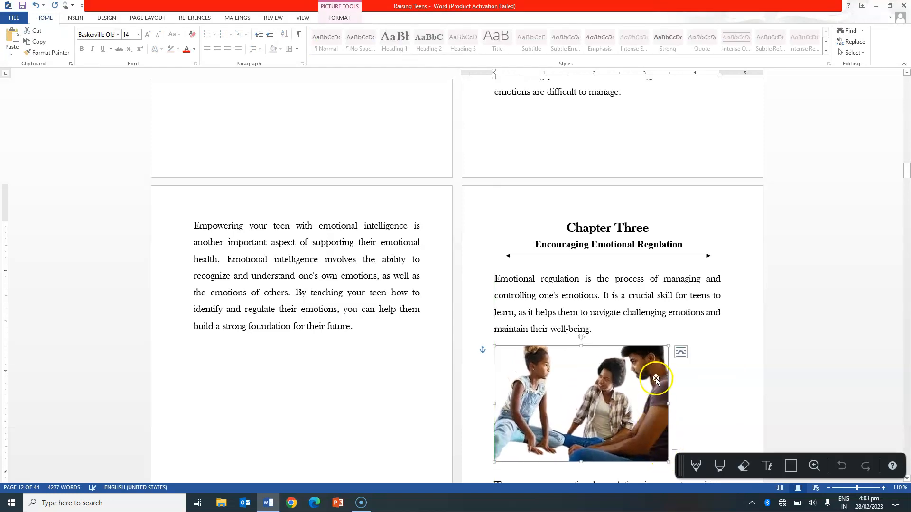
{"action": "left_click", "coordinate": [679, 354]}
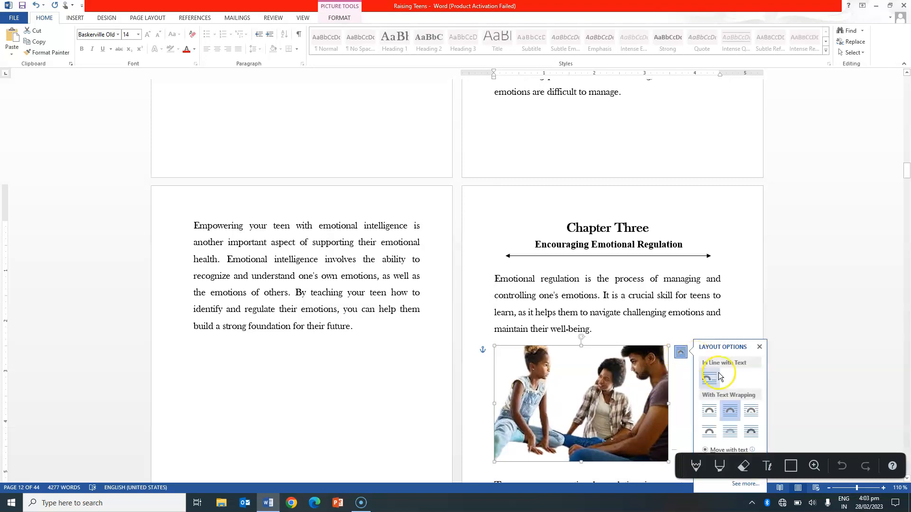
{"action": "double_click", "coordinate": [613, 386]}
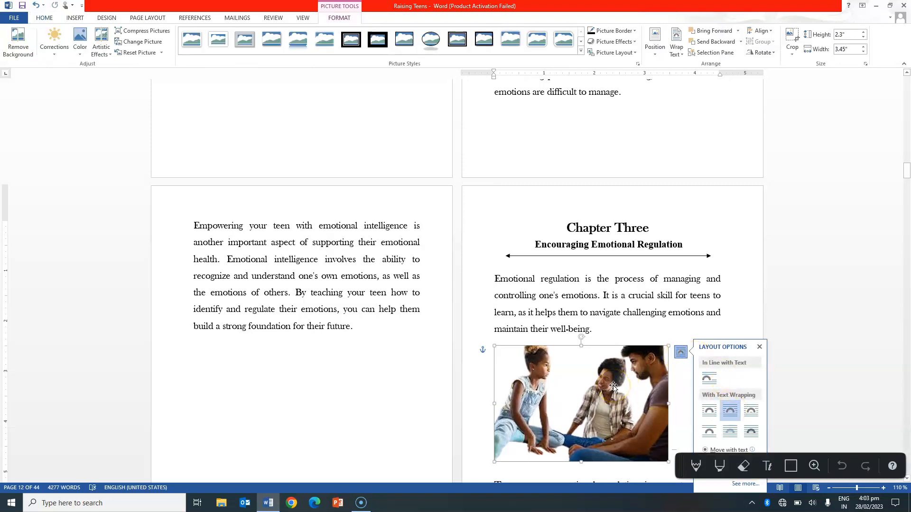
{"action": "left_click", "coordinate": [634, 299]}
{"action": "left_click", "coordinate": [608, 398]}
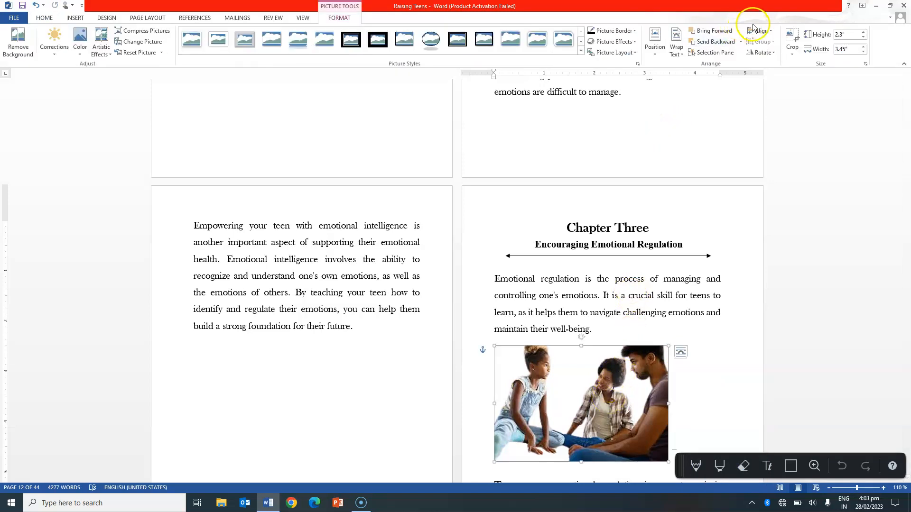
{"action": "left_click", "coordinate": [769, 32]}
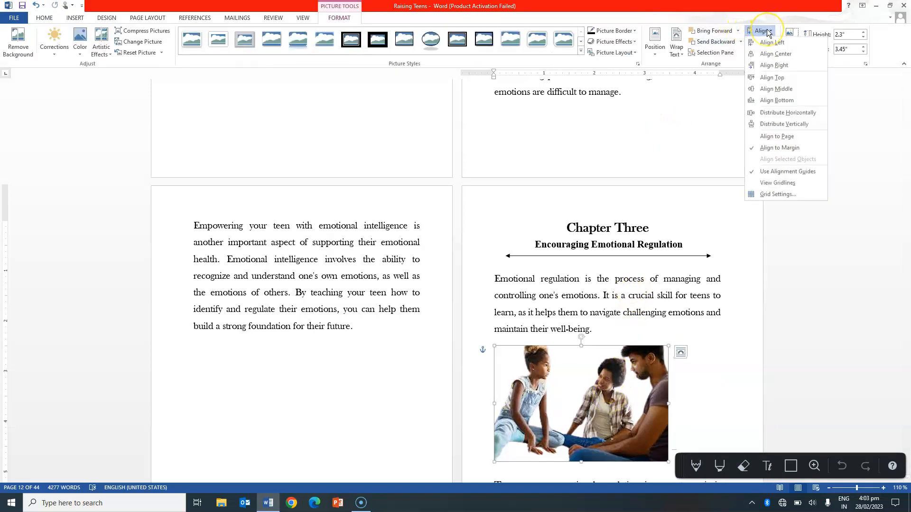
{"action": "left_click", "coordinate": [773, 57]}
{"action": "left_click", "coordinate": [642, 312]}
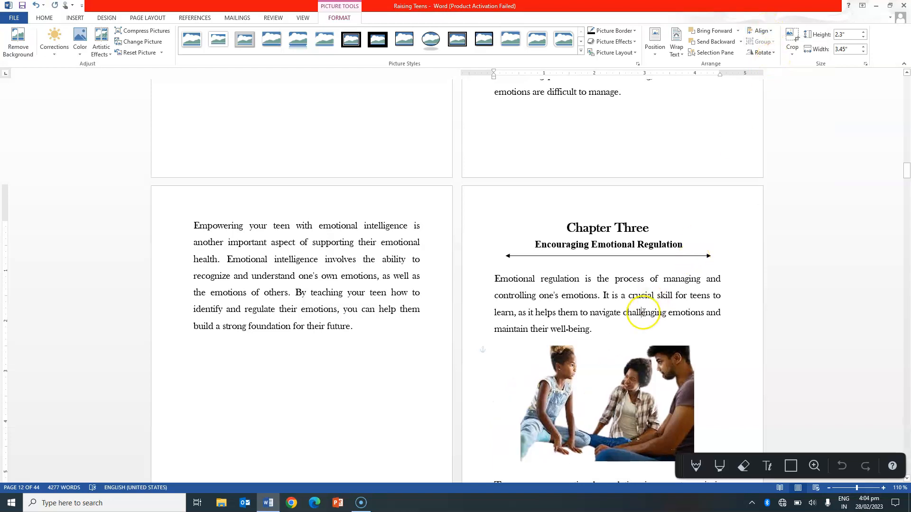
{"action": "left_click_drag", "start_coordinate": [907, 176], "coordinate": [907, 185]}
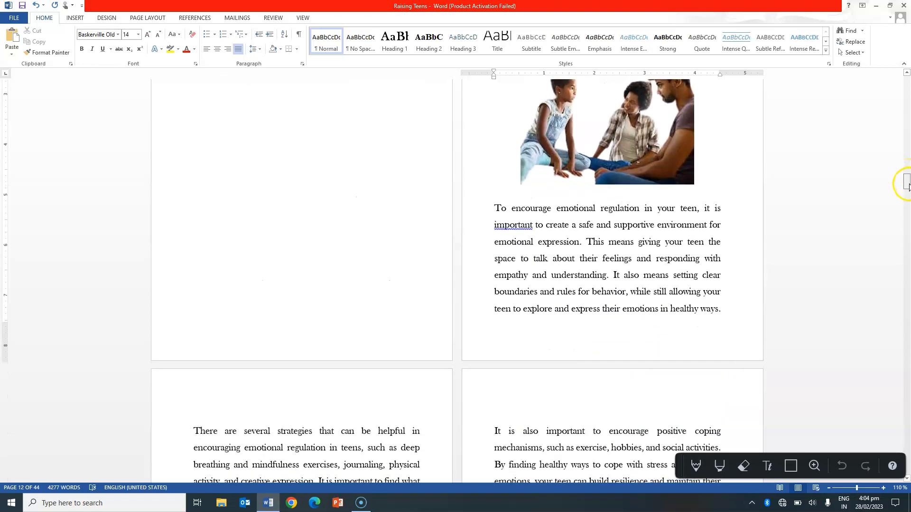
{"action": "right_click", "coordinate": [506, 226]}
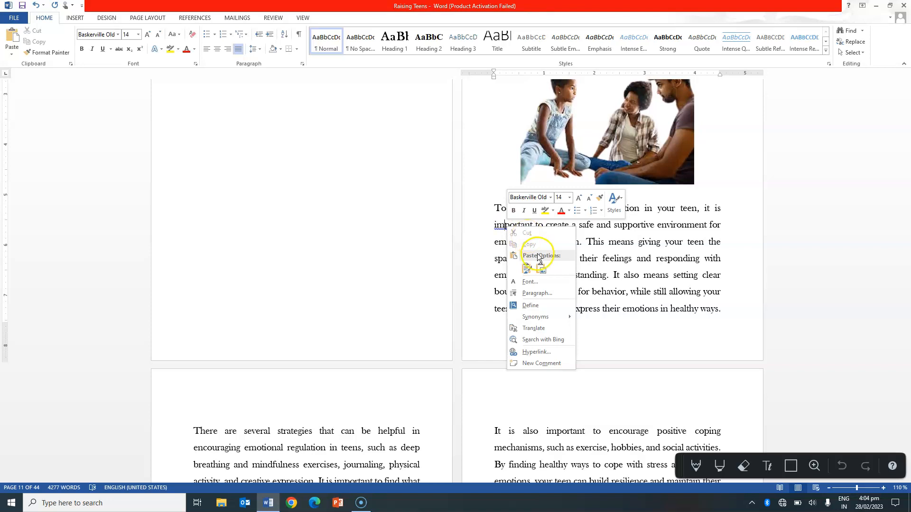
{"action": "left_click", "coordinate": [604, 226]}
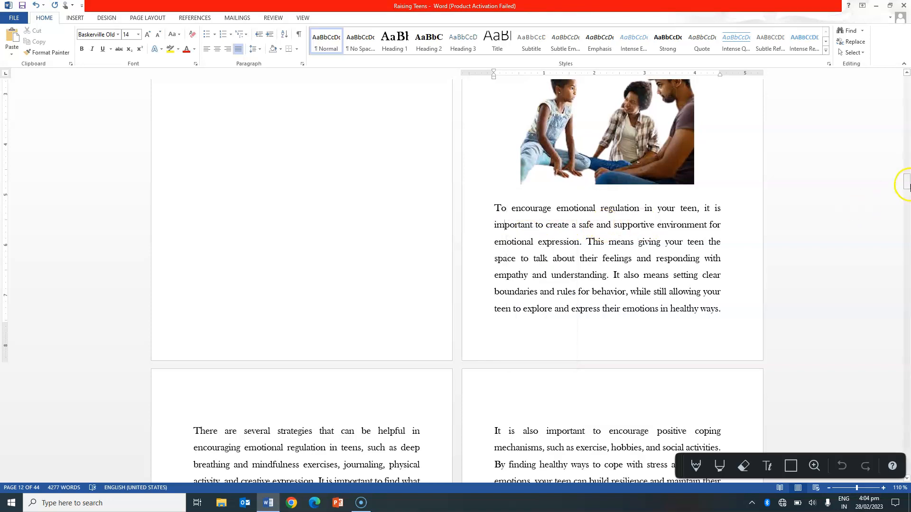
Step: Insert a page break before the "Chapter 4: Helping Teens Navigate Challenging Emotions" heading so it starts a new page
{"action": "left_click_drag", "start_coordinate": [907, 182], "coordinate": [907, 192]}
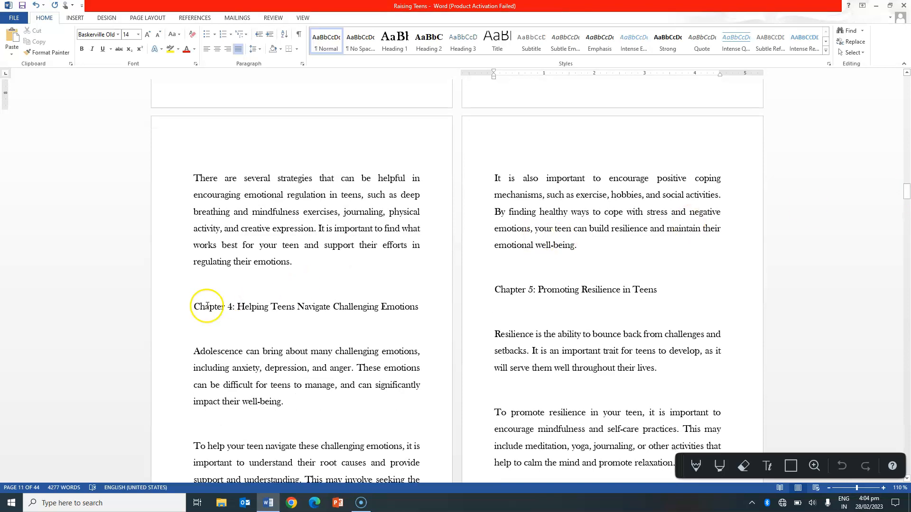
{"action": "left_click", "coordinate": [191, 308]}
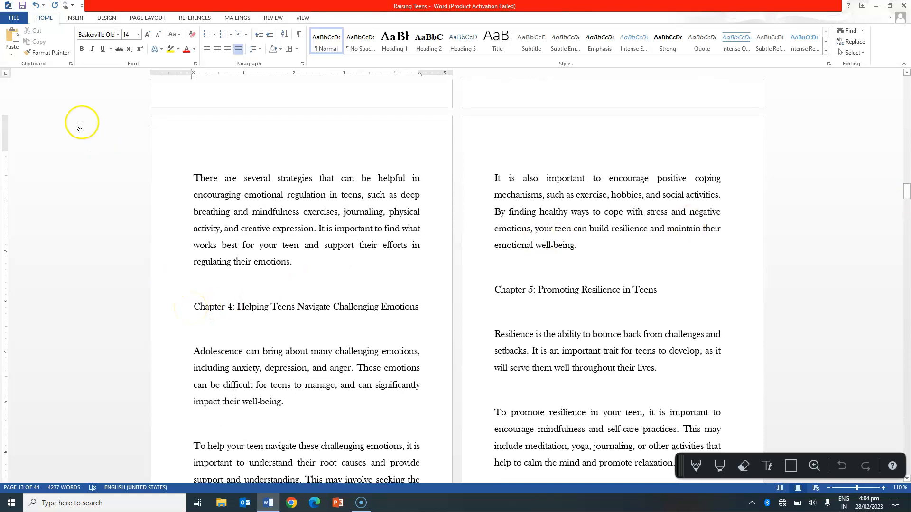
{"action": "left_click", "coordinate": [75, 18]}
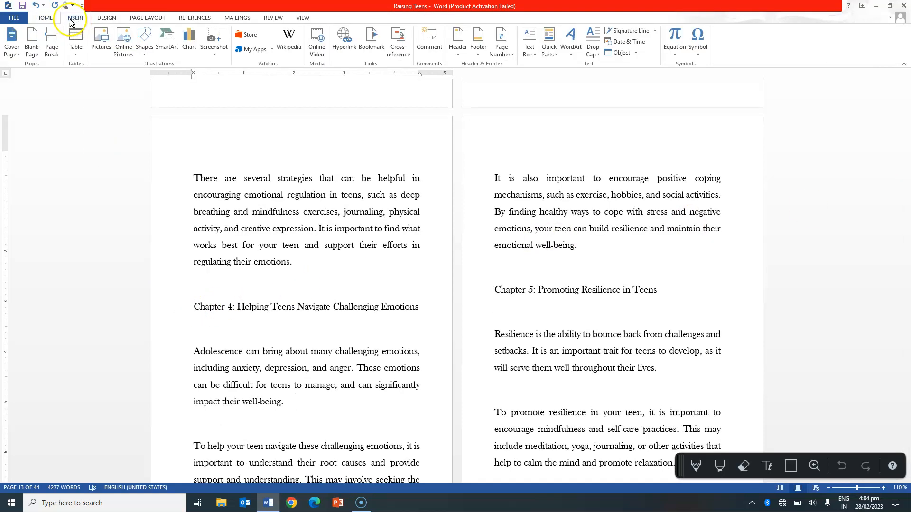
{"action": "left_click", "coordinate": [51, 42]}
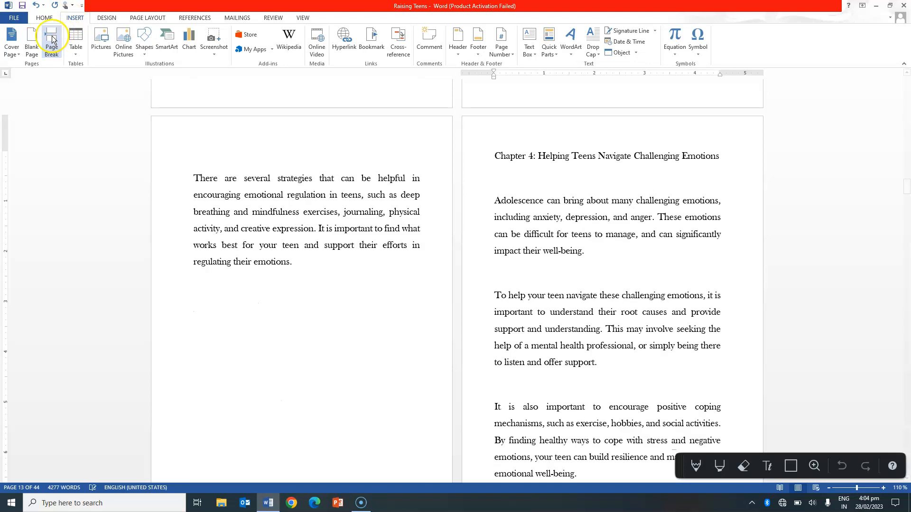
Step: Change "Chapter 4:" to "Chapter Four" and put the subtitle "Helping Teens Navigate Challenging Emotions" on its own line
{"action": "left_click", "coordinate": [537, 156]}
{"action": "key", "text": "BackSpace"}
{"action": "key", "text": "BackSpace"}
{"action": "key", "text": "BackSpace"}
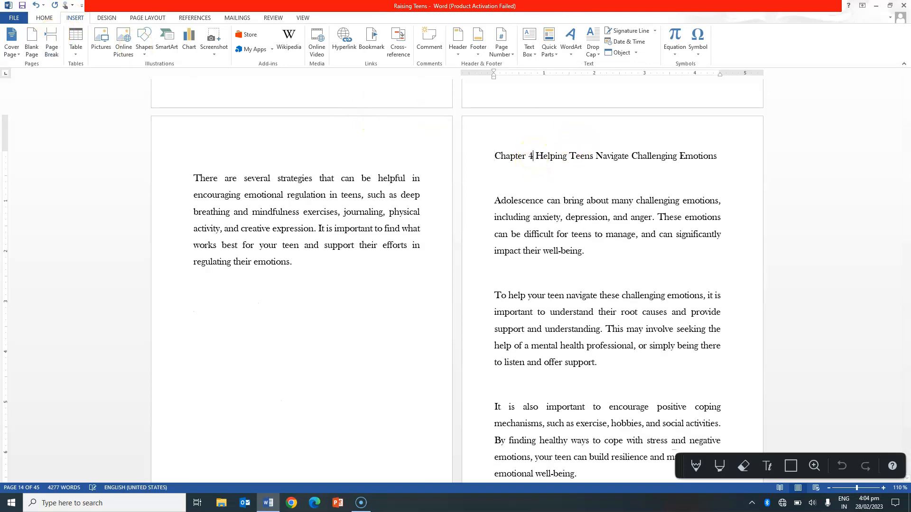
{"action": "type", "text": "Four"}
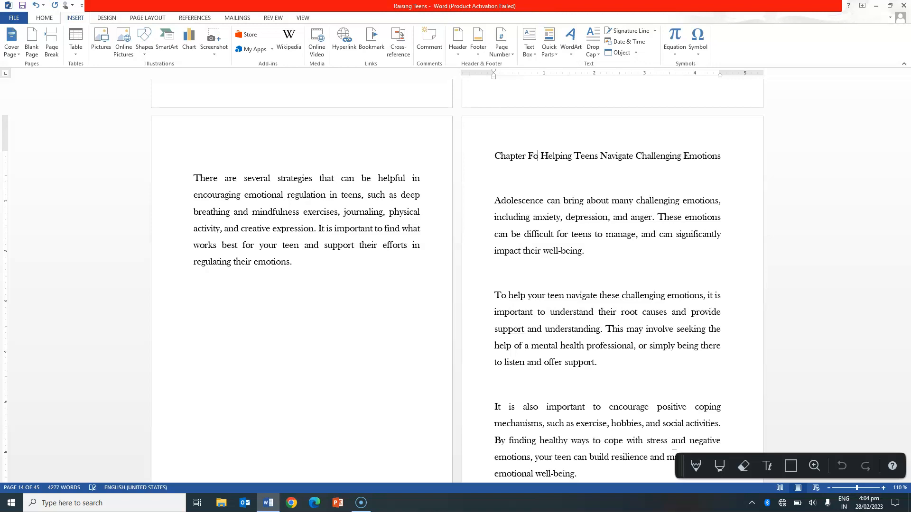
{"action": "key", "text": "Return"}
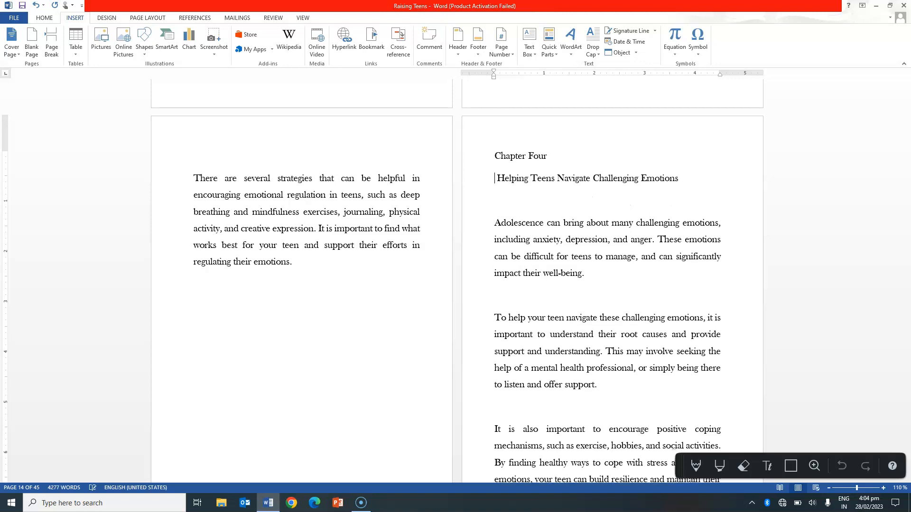
Step: Apply the Heading 1 style to "Chapter Four" and the Heading 2 style to "Helping Teens Navigate Challenging Emotions"
{"action": "triple_click", "coordinate": [566, 151]}
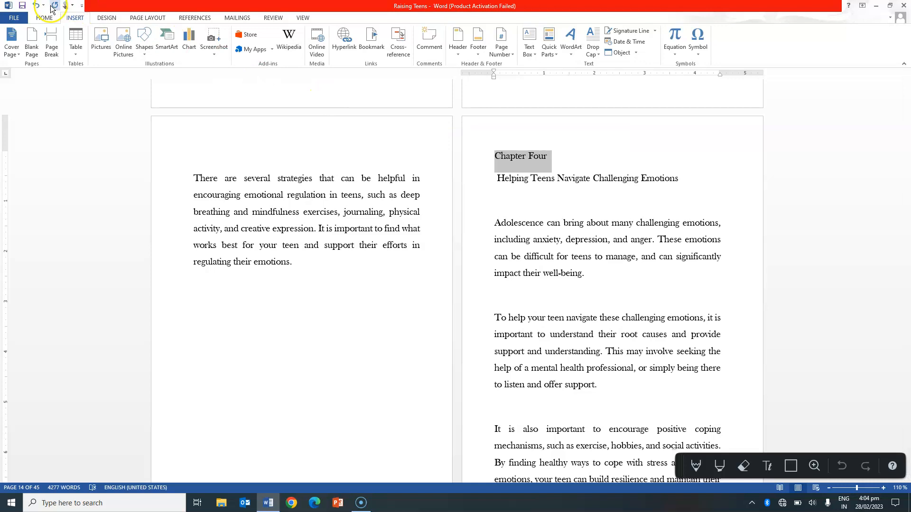
{"action": "left_click", "coordinate": [45, 19]}
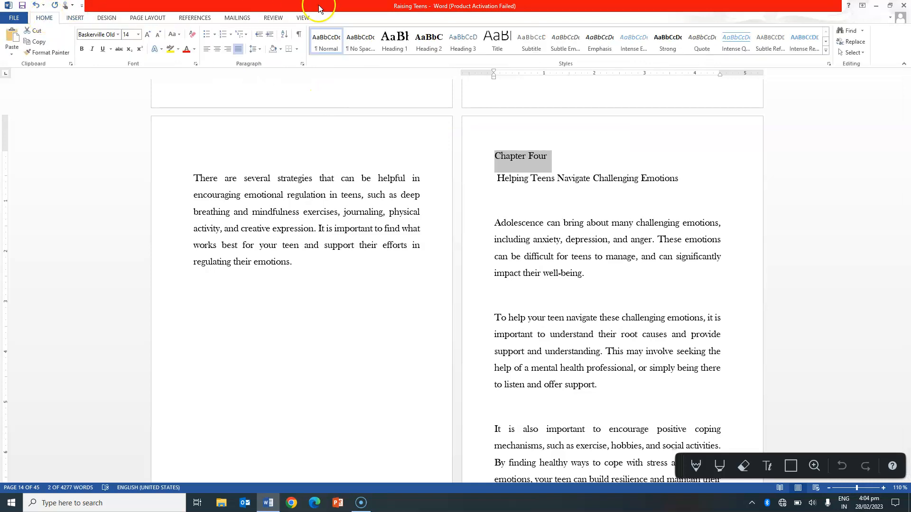
{"action": "left_click", "coordinate": [394, 41]}
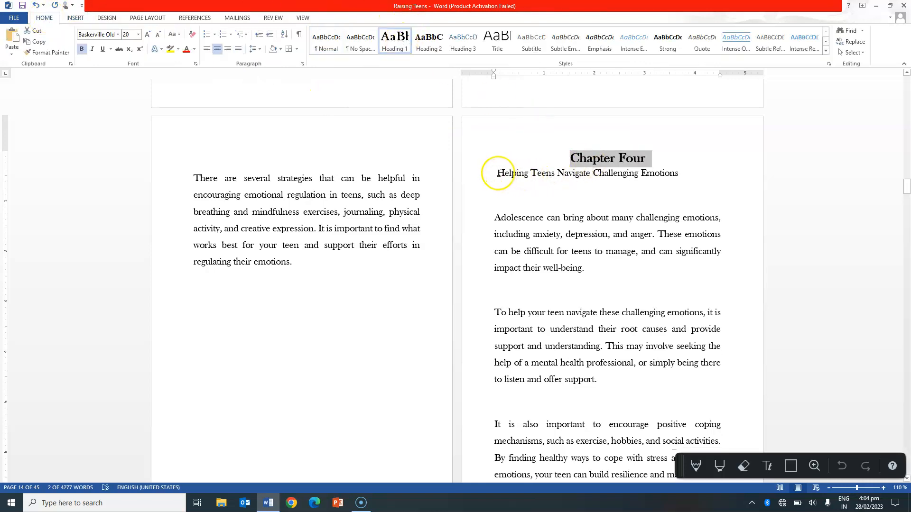
{"action": "left_click_drag", "start_coordinate": [498, 173], "coordinate": [688, 172]}
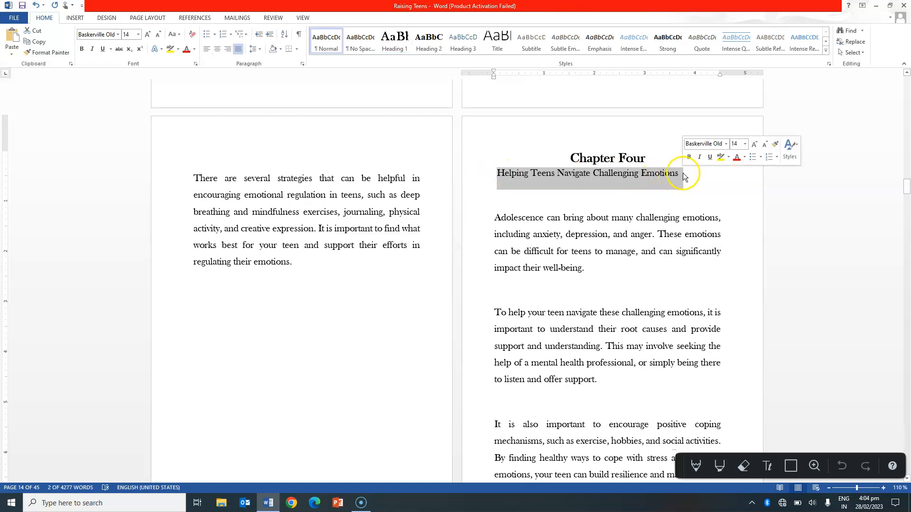
{"action": "left_click", "coordinate": [424, 46]}
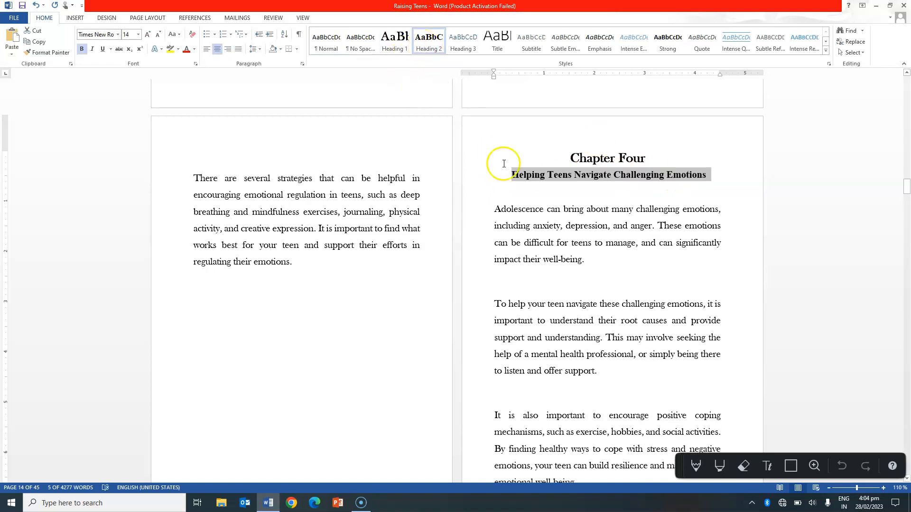
Step: Paste the double-headed arrow line below the Chapter Four subtitle and align it to the center
{"action": "left_click", "coordinate": [535, 197]}
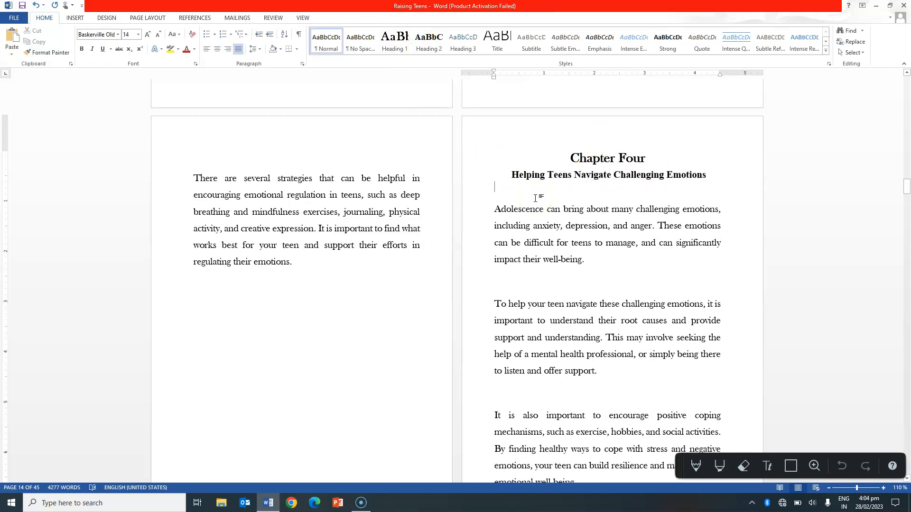
{"action": "key", "text": "ctrl+v"}
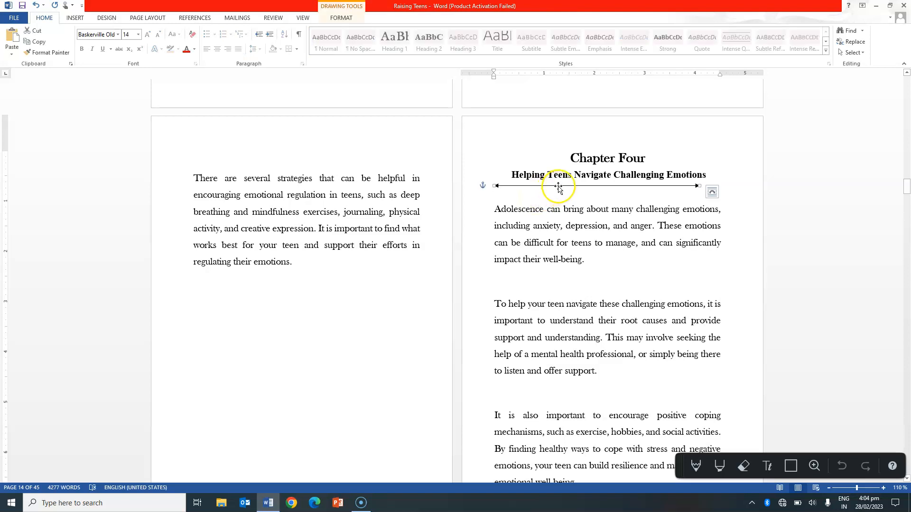
{"action": "double_click", "coordinate": [559, 187]}
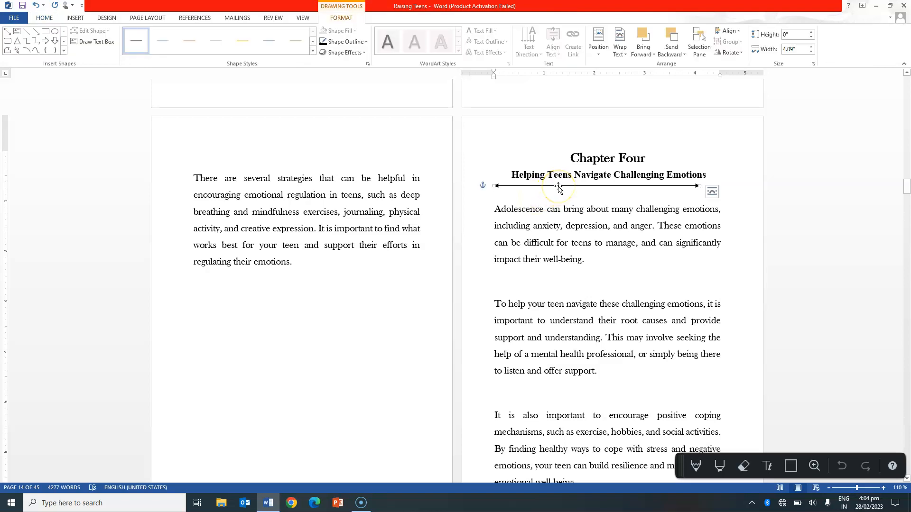
{"action": "left_click", "coordinate": [727, 31]}
{"action": "left_click", "coordinate": [749, 55]}
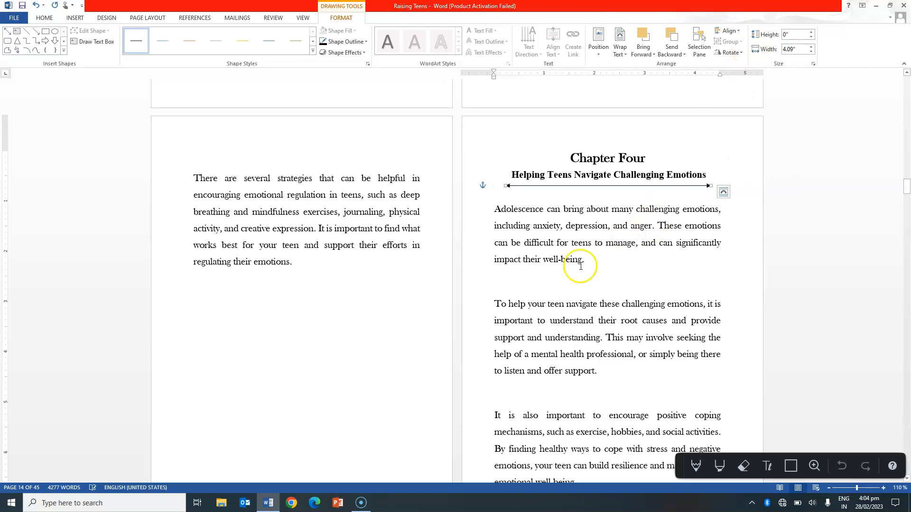
Step: Insert the picture download__4_-removebg-preview (1) on a new line below the first Chapter Four paragraph and enlarge it to about 2.1" by 3.94"
{"action": "left_click", "coordinate": [600, 261]}
{"action": "key", "text": "Return"}
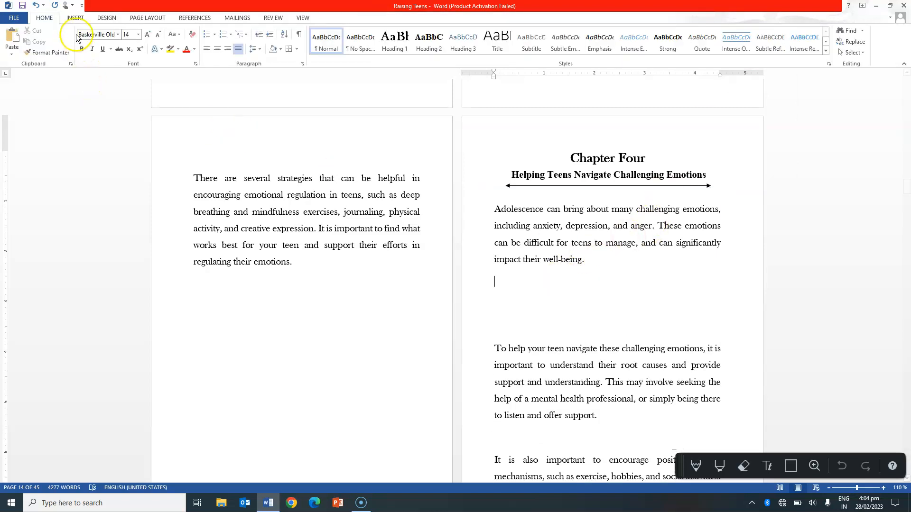
{"action": "left_click", "coordinate": [74, 19]}
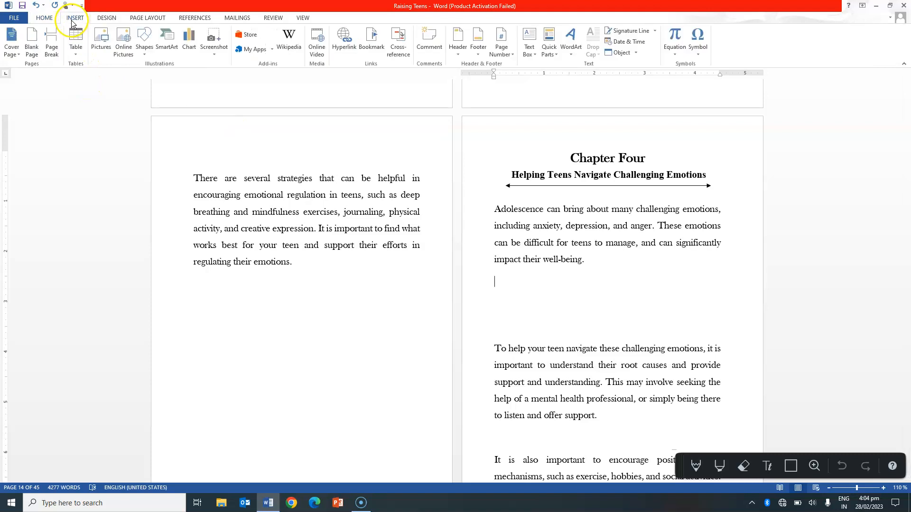
{"action": "left_click", "coordinate": [100, 48]}
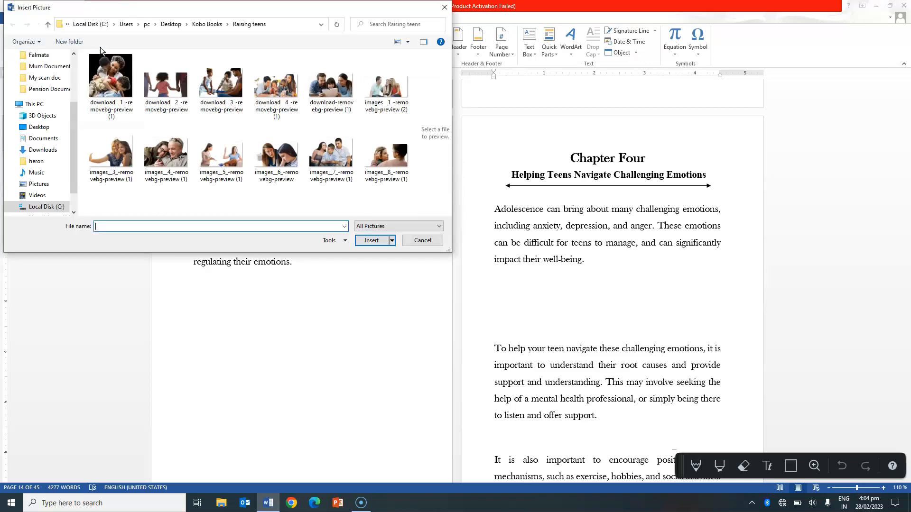
{"action": "double_click", "coordinate": [293, 84]}
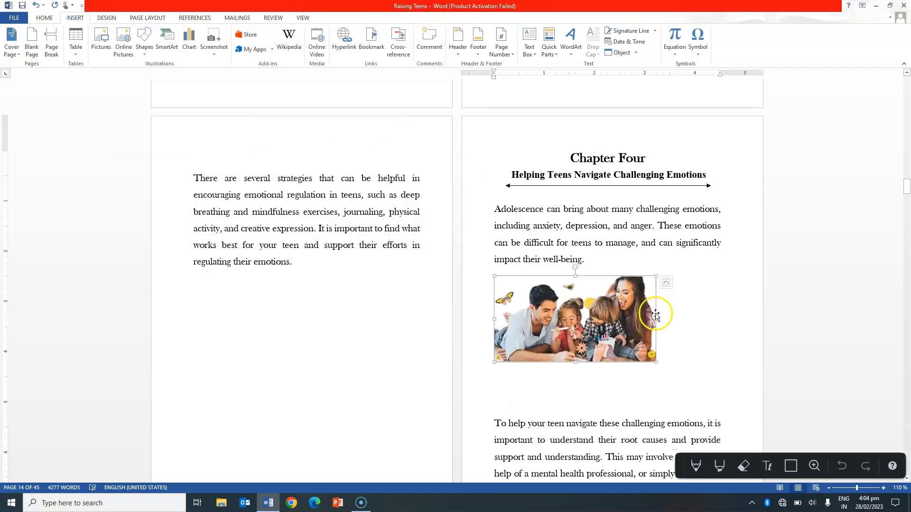
{"action": "left_click_drag", "start_coordinate": [656, 361], "coordinate": [693, 382]}
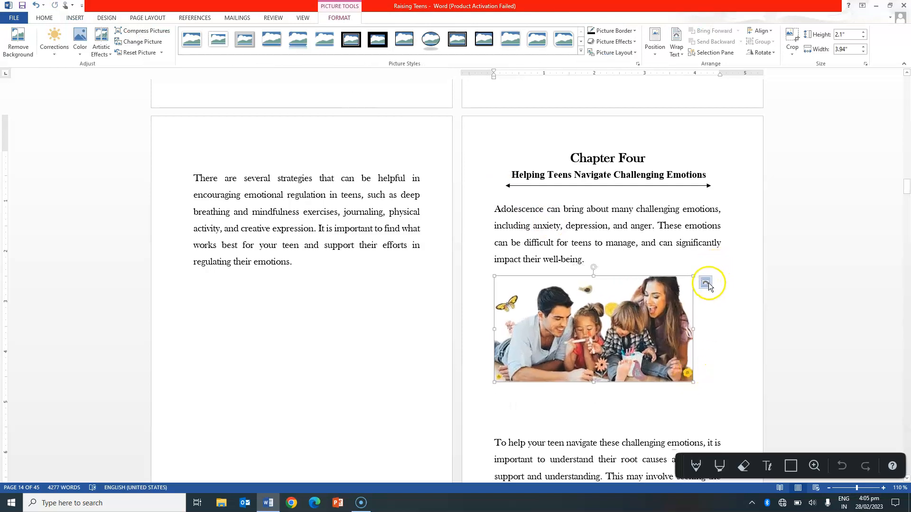
Step: Set the Chapter Four picture's text wrapping to Tight and push the following paragraph below it with a blank line
{"action": "left_click", "coordinate": [706, 283]}
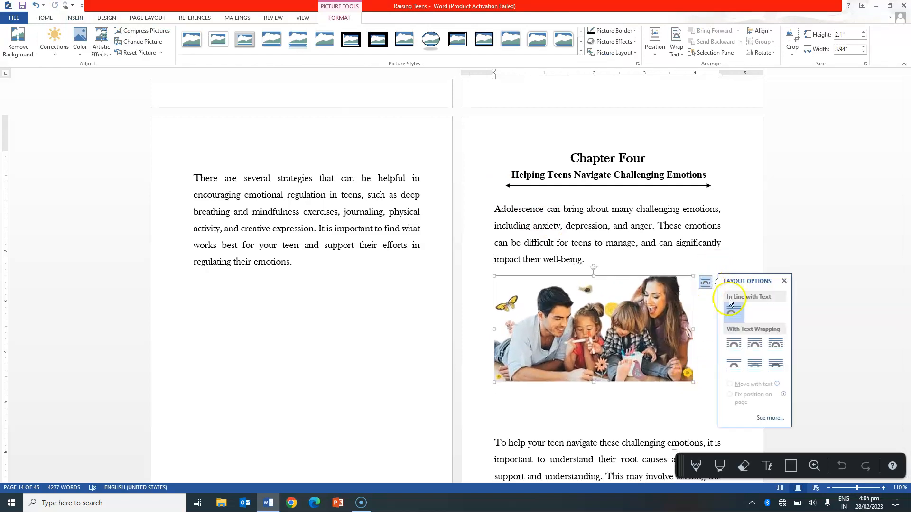
{"action": "left_click", "coordinate": [756, 346]}
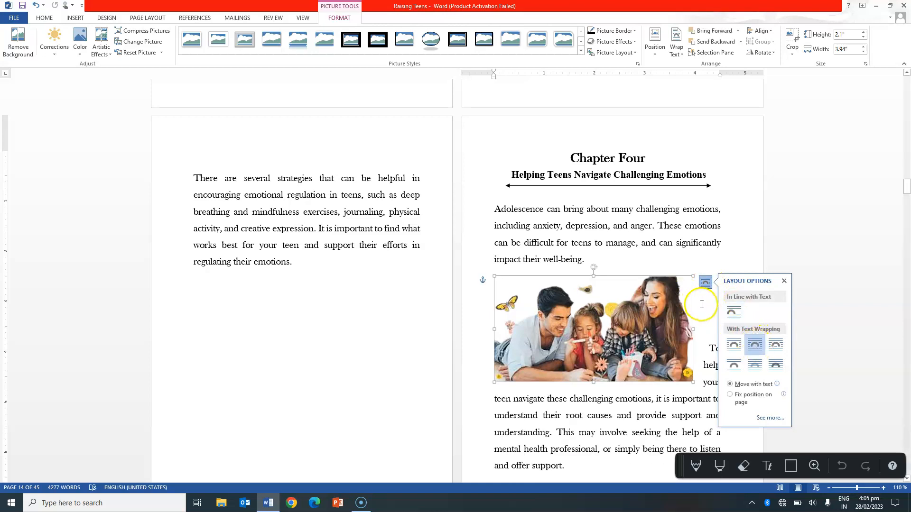
{"action": "left_click", "coordinate": [711, 326]}
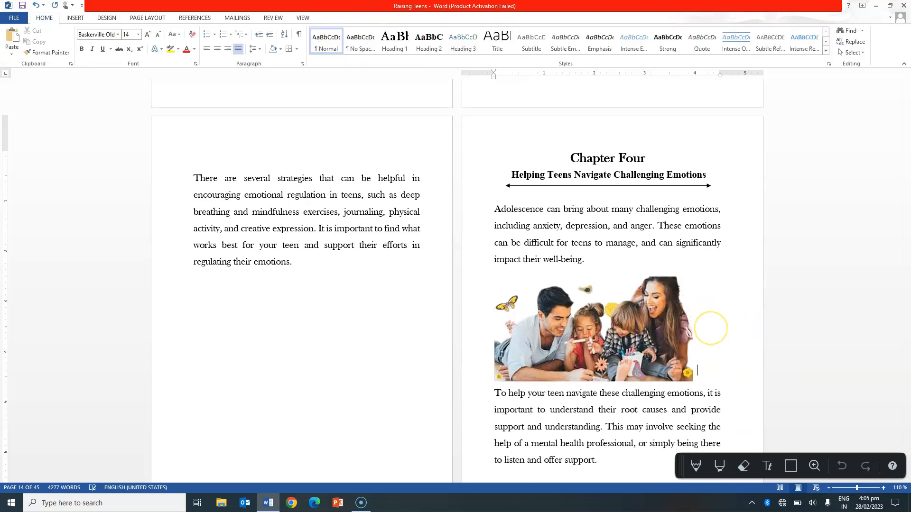
{"action": "key", "text": "Return"}
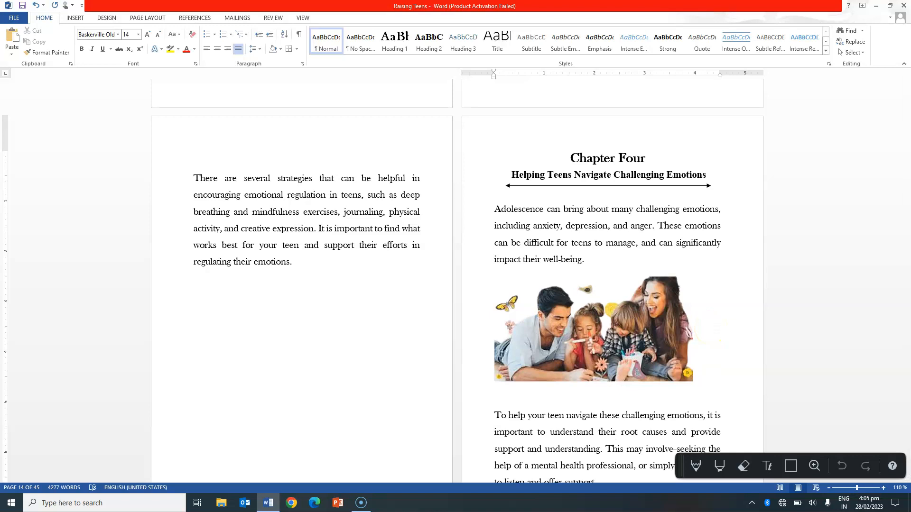
Step: Move the double-headed arrow line under the Chapter Four subtitle slightly down, away from the subtitle text
{"action": "left_click_drag", "start_coordinate": [633, 185], "coordinate": [634, 188]}
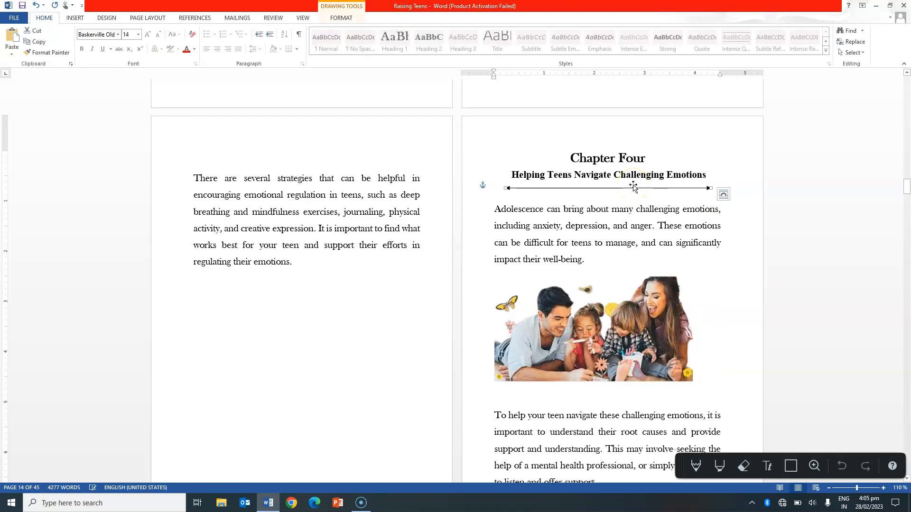
{"action": "left_click", "coordinate": [627, 213]}
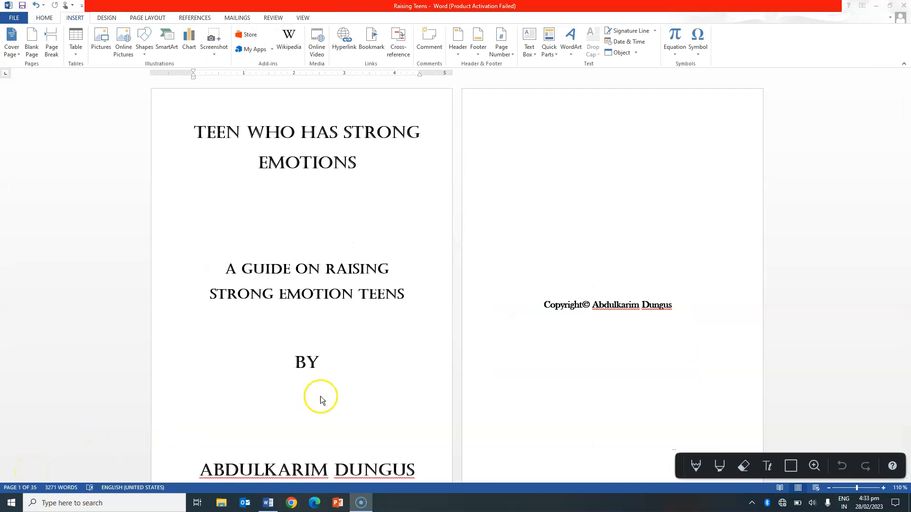
Step: Copy the double-headed arrow line from Chapter Five and paste it below the Chapter Six subtitle "Communication Skills for Navigating Emotional Situations"
{"action": "left_click", "coordinate": [620, 306]}
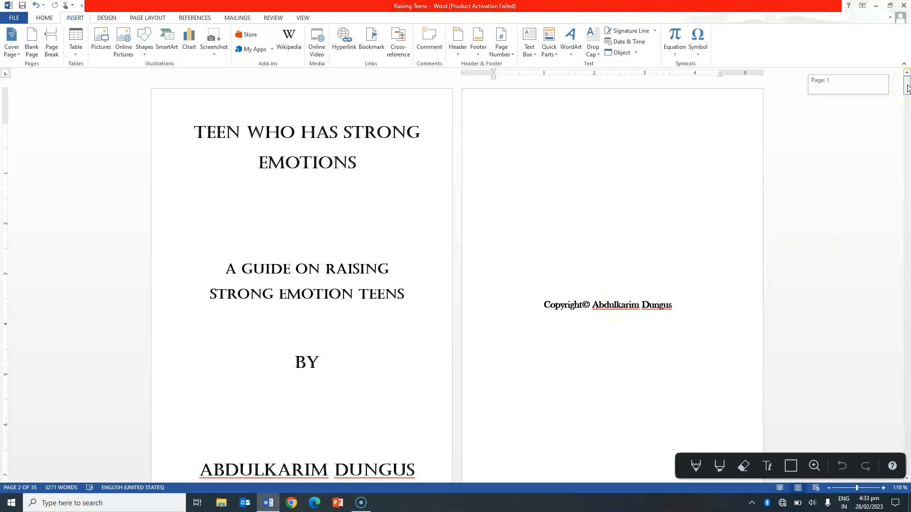
{"action": "left_click_drag", "start_coordinate": [907, 89], "coordinate": [905, 263]}
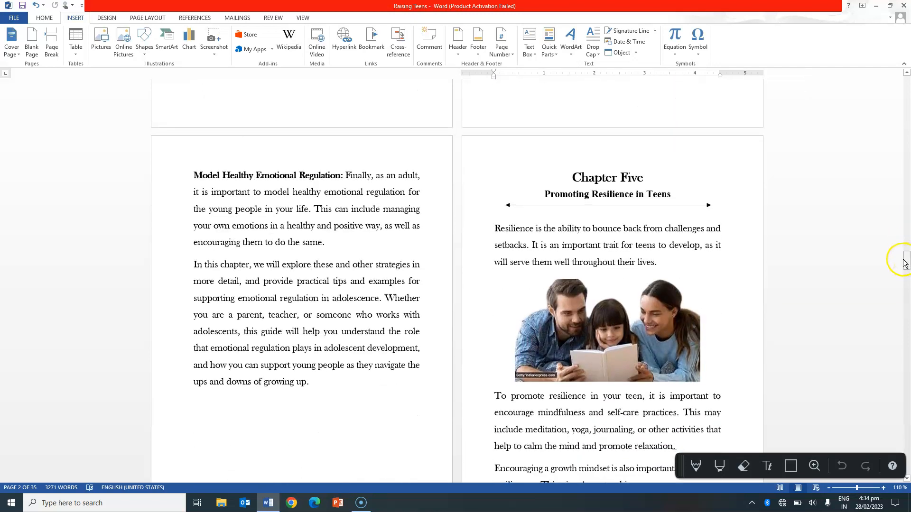
{"action": "left_click", "coordinate": [687, 205]}
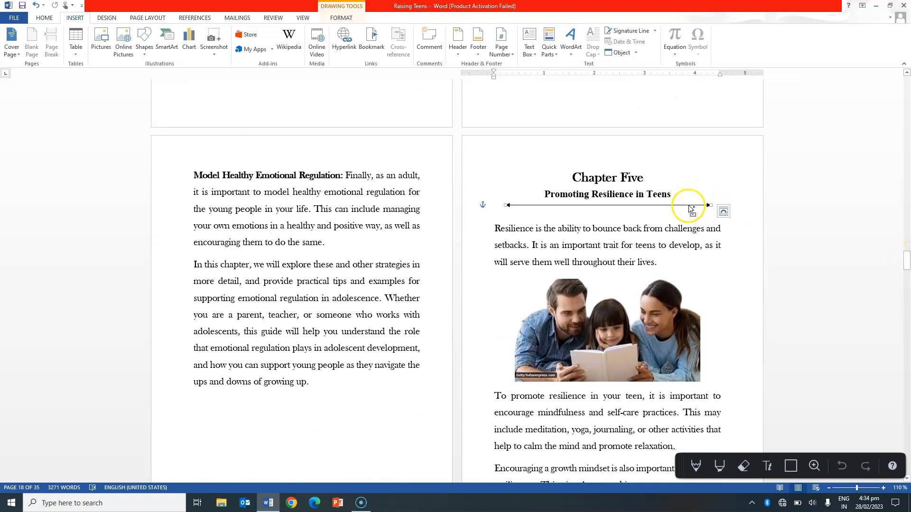
{"action": "left_click_drag", "start_coordinate": [907, 257], "coordinate": [907, 300]}
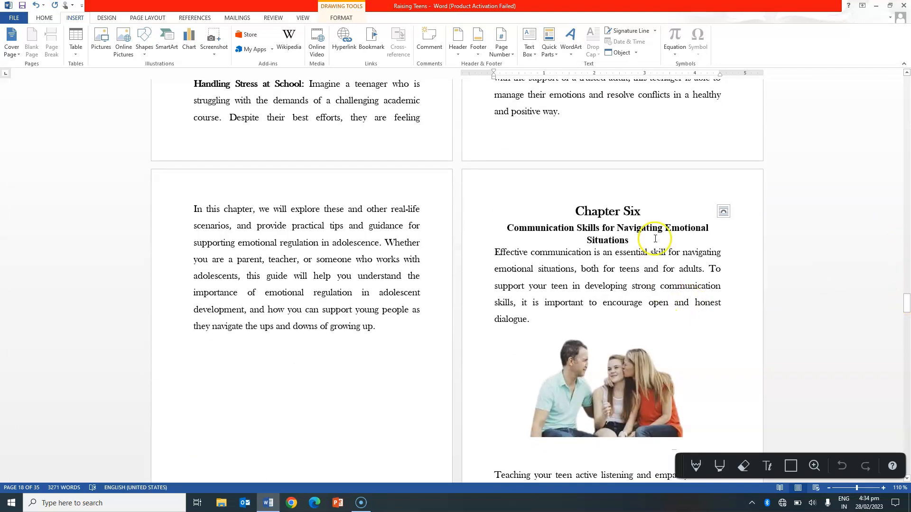
{"action": "left_click", "coordinate": [637, 245]}
{"action": "key", "text": "Return"}
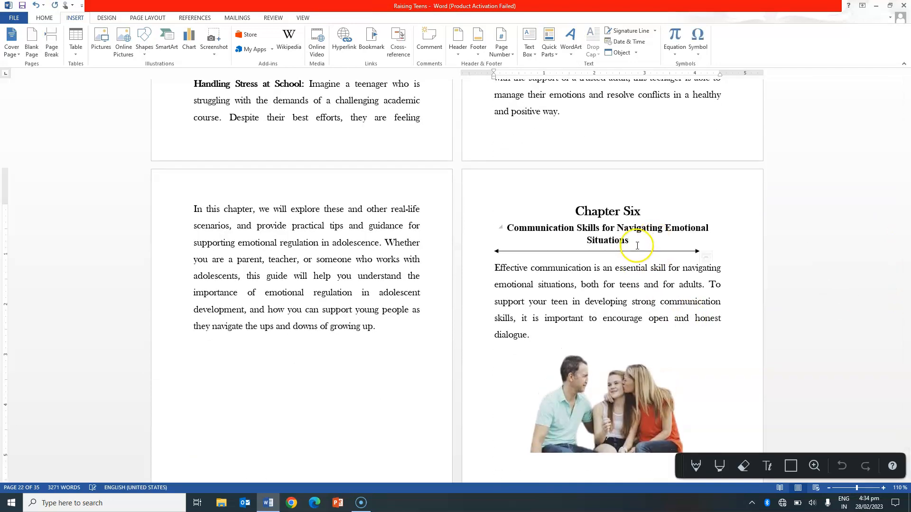
Step: Align the Chapter Six divider line to the center between the margins
{"action": "left_click", "coordinate": [636, 251]}
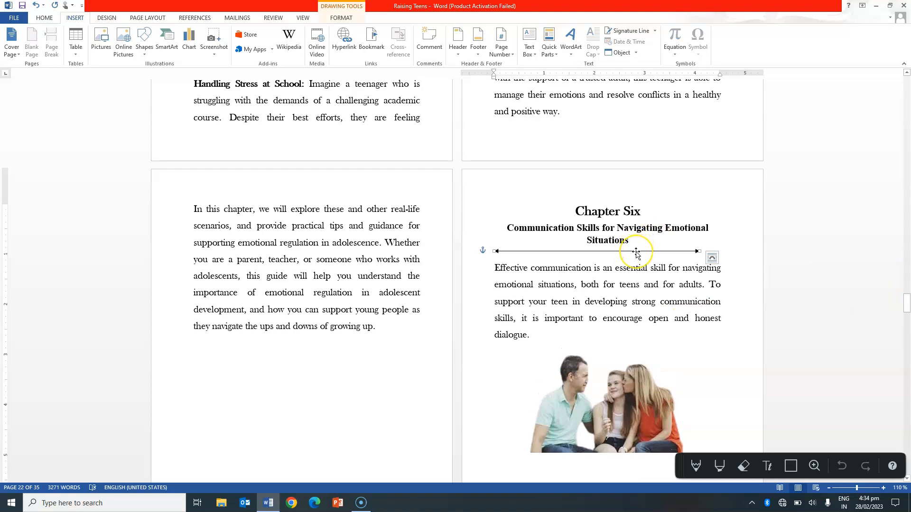
{"action": "double_click", "coordinate": [636, 251]}
{"action": "left_click", "coordinate": [728, 30]}
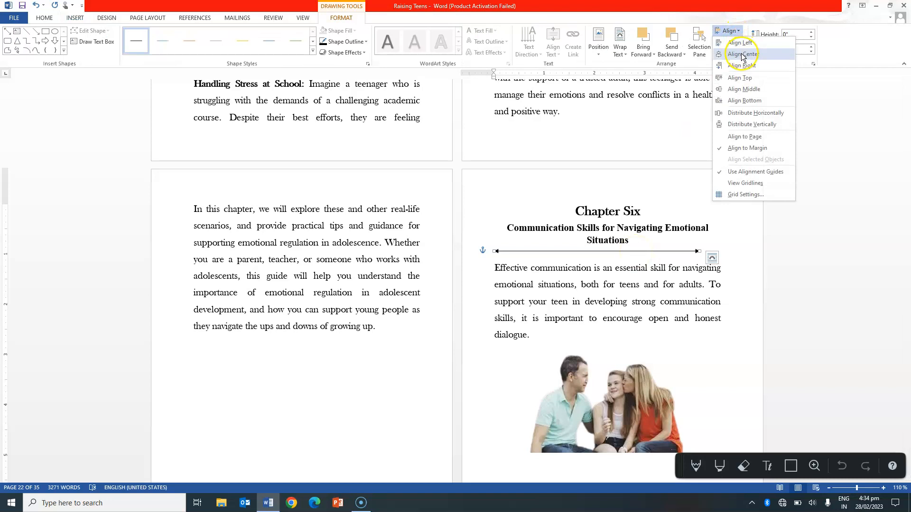
{"action": "left_click", "coordinate": [743, 55]}
Step: Turn the first letter of the Chapter One opening paragraph into a Dropped drop cap spanning 2 lines in Baskerville Old Face
{"action": "left_click_drag", "start_coordinate": [906, 309], "coordinate": [907, 391]}
{"action": "left_click_drag", "start_coordinate": [906, 396], "coordinate": [907, 114]}
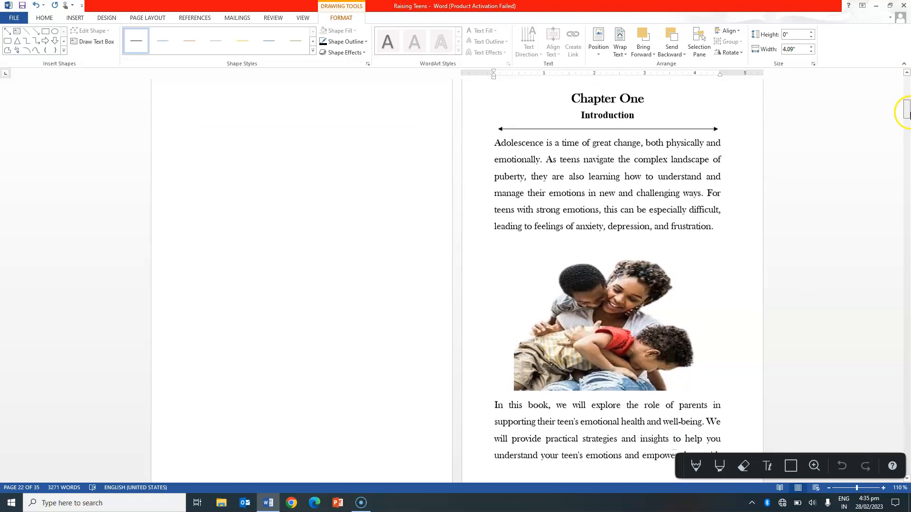
{"action": "left_click", "coordinate": [495, 143]}
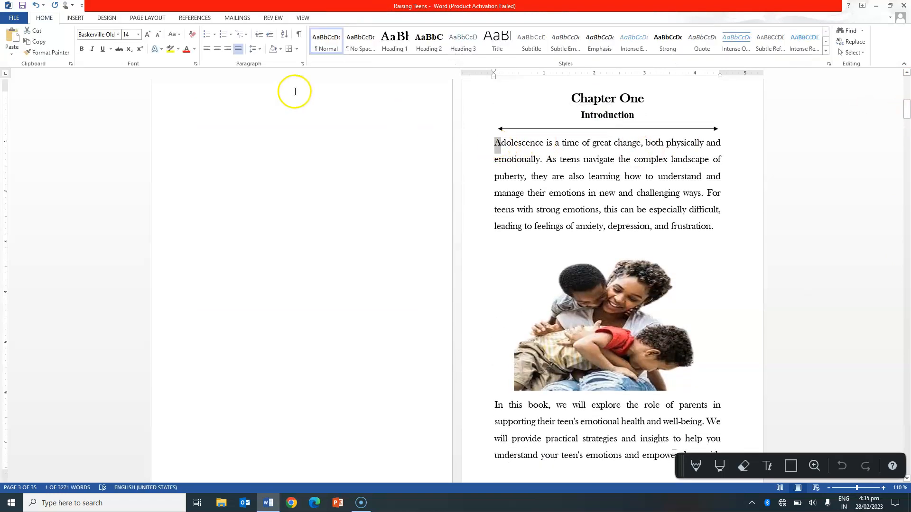
{"action": "left_click", "coordinate": [75, 18]}
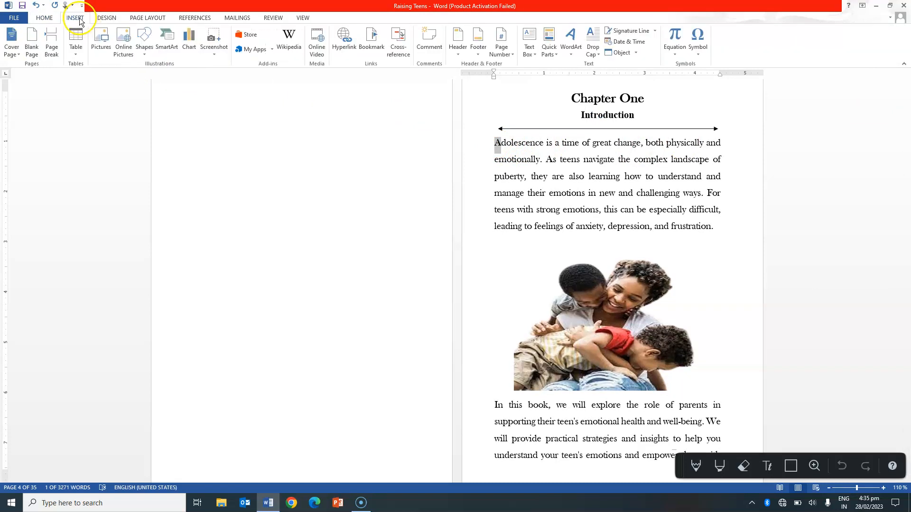
{"action": "left_click", "coordinate": [598, 55]}
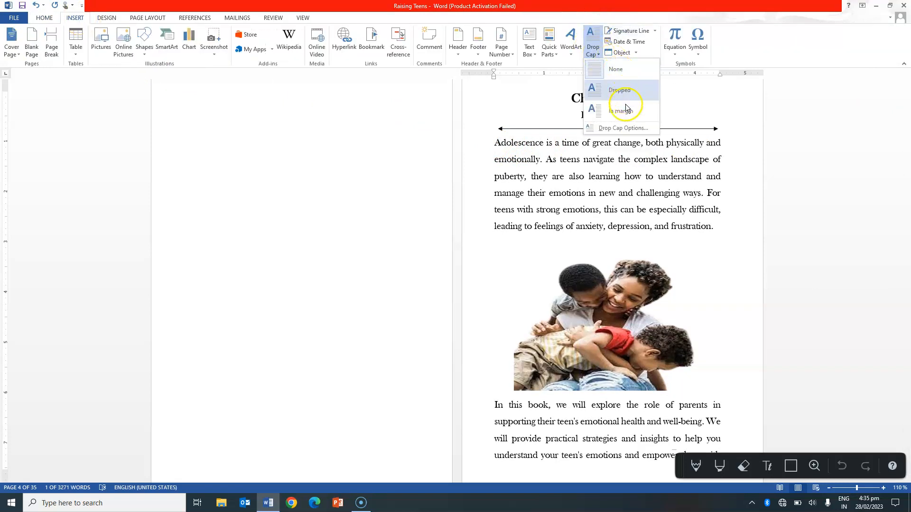
{"action": "left_click", "coordinate": [625, 129]}
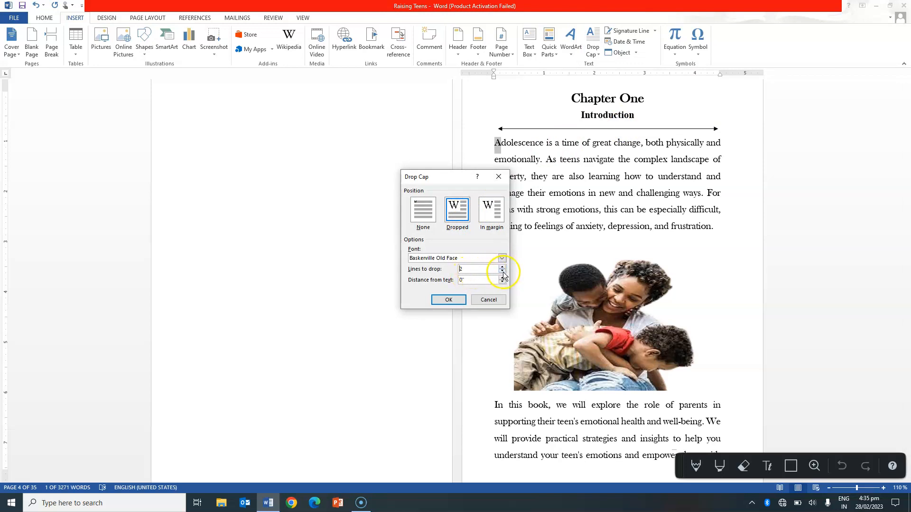
{"action": "left_click", "coordinate": [448, 300]}
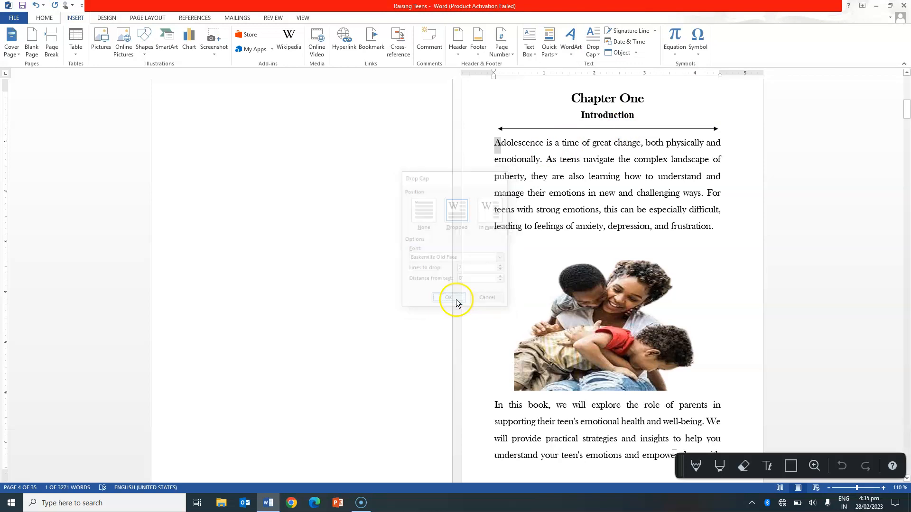
{"action": "left_click", "coordinate": [592, 198]}
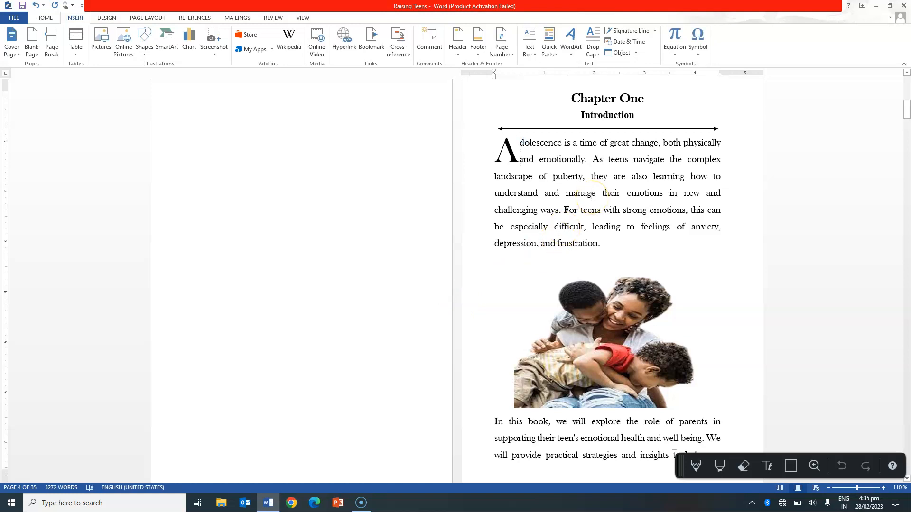
Step: Give the first letter of the Chapter Two opening paragraph a Dropped drop cap 2 lines deep in Baskerville Old Face
{"action": "left_click_drag", "start_coordinate": [907, 112], "coordinate": [906, 154]}
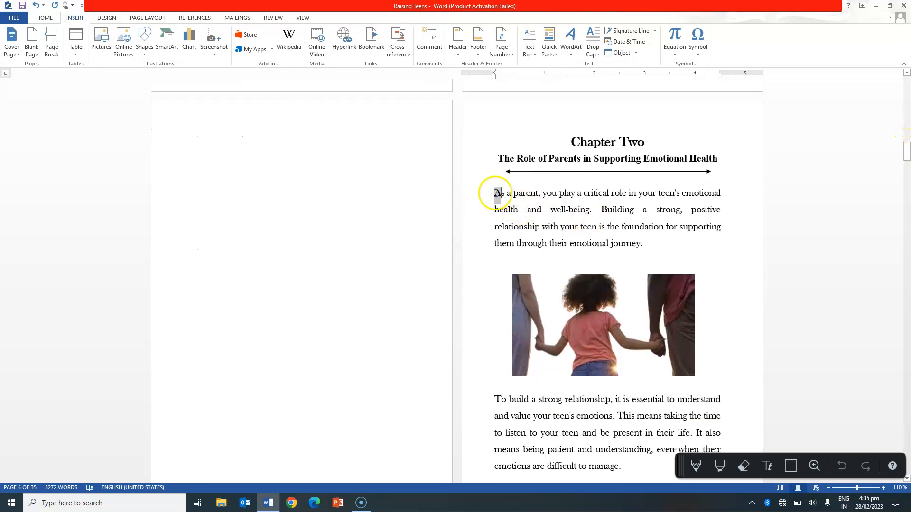
{"action": "left_click", "coordinate": [593, 50]}
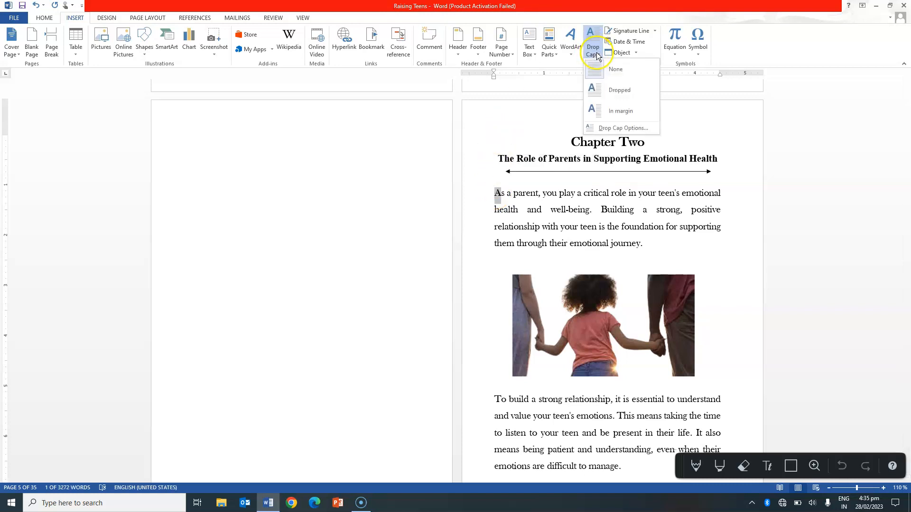
{"action": "left_click", "coordinate": [620, 127]}
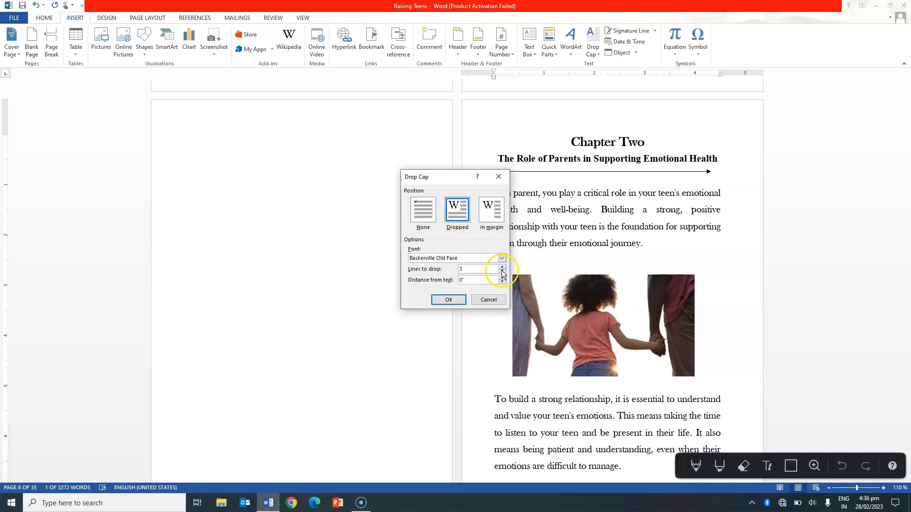
{"action": "left_click", "coordinate": [448, 300]}
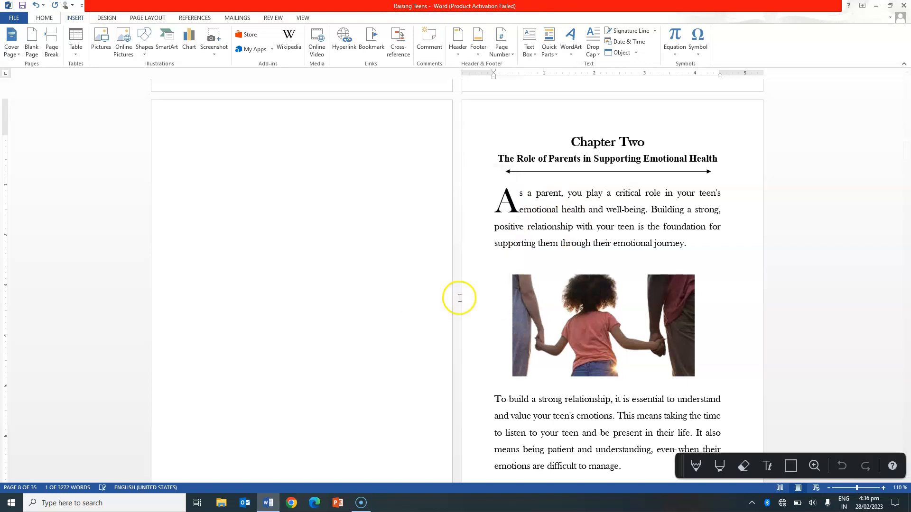
{"action": "left_click", "coordinate": [665, 174]}
{"action": "left_click", "coordinate": [659, 191]}
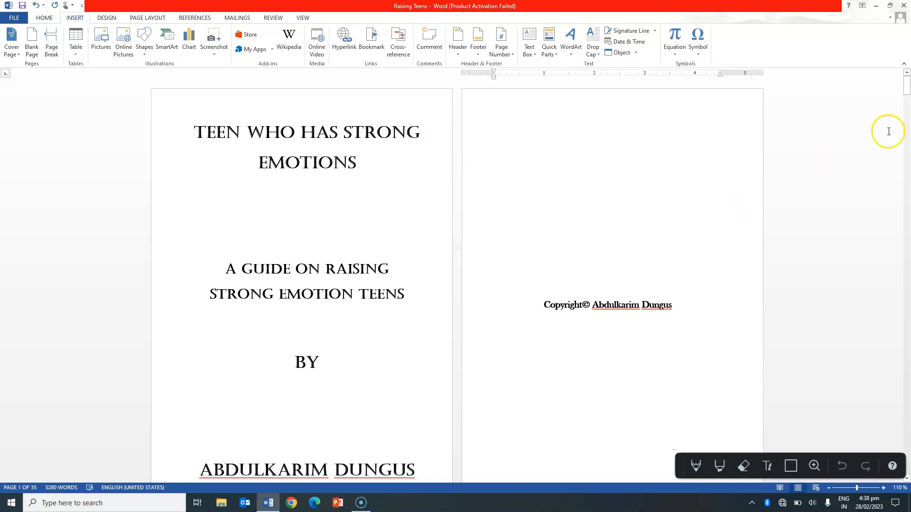
Step: Review the formatted manuscript from the title page to the closing pages
{"action": "left_click_drag", "start_coordinate": [908, 90], "coordinate": [906, 455]}
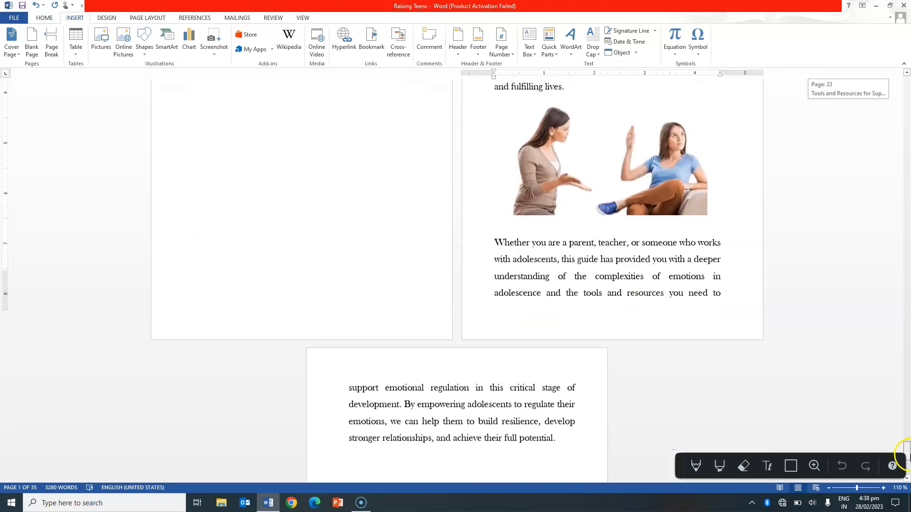